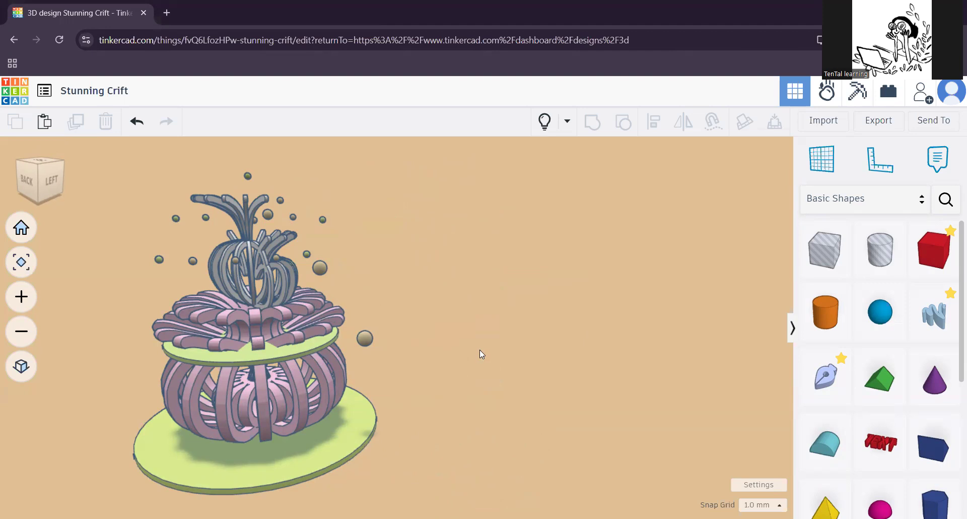
- Add a Scribble shape beside the stacked model and draw a U-shaped curve with outward-curling ends, the left arm taller
middle_drag(558, 356, 507, 346)
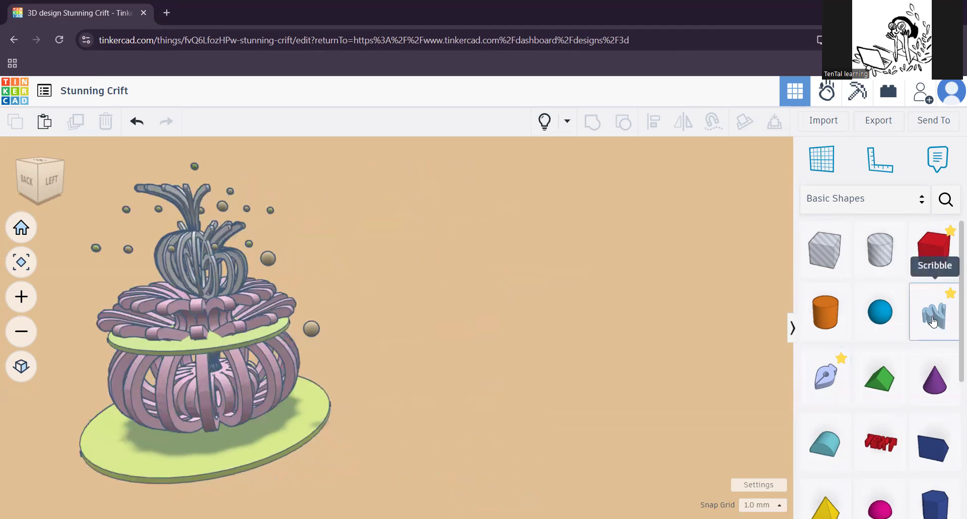
mouse_move(932, 322)
mouse_down()
mouse_move(729, 270)
mouse_move(522, 319)
mouse_move(500, 389)
mouse_up()
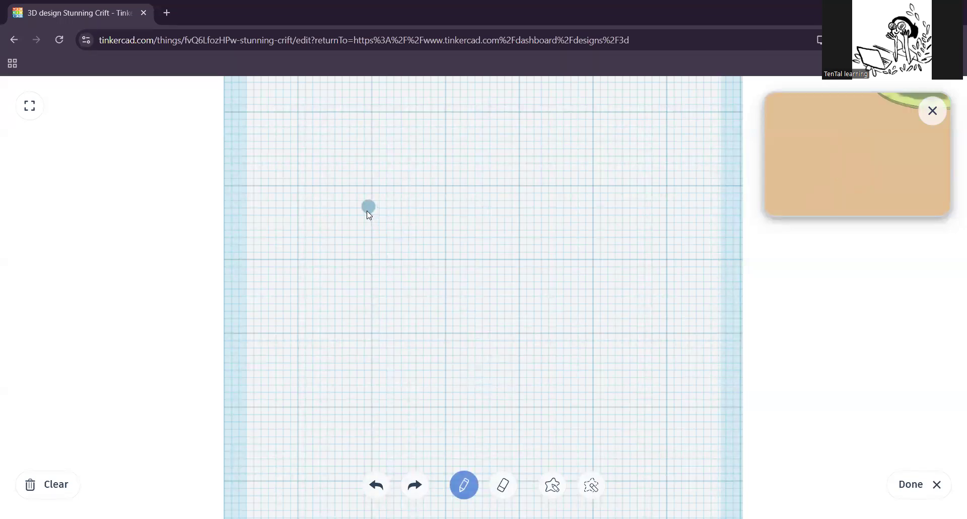
mouse_move(365, 217)
mouse_down()
mouse_move(426, 273)
mouse_move(438, 393)
mouse_move(497, 331)
mouse_move(512, 264)
mouse_move(532, 271)
mouse_up()
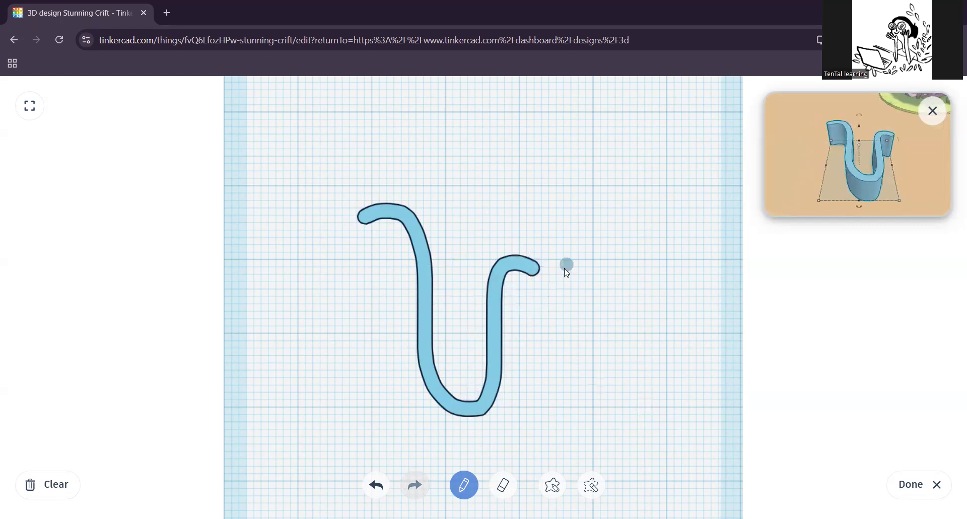
click(909, 483)
- Flatten the U-shaped scribble to 2 mm high and set its Height property to about 5.27
mouse_move(682, 434)
right_down()
mouse_move(653, 412)
mouse_move(600, 420)
right_up()
mouse_move(523, 425)
right_down()
mouse_move(549, 443)
mouse_move(533, 460)
mouse_move(438, 426)
mouse_move(646, 483)
right_up()
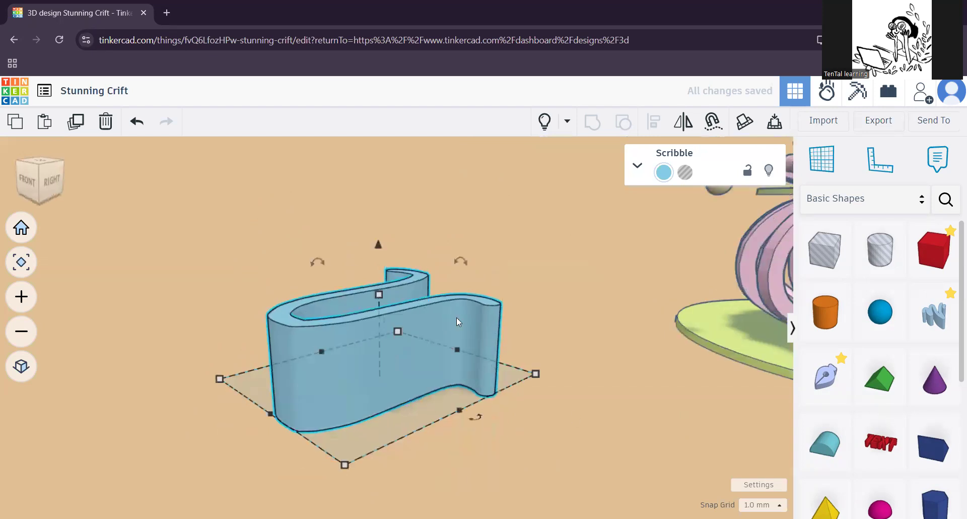
drag(379, 294, 377, 361)
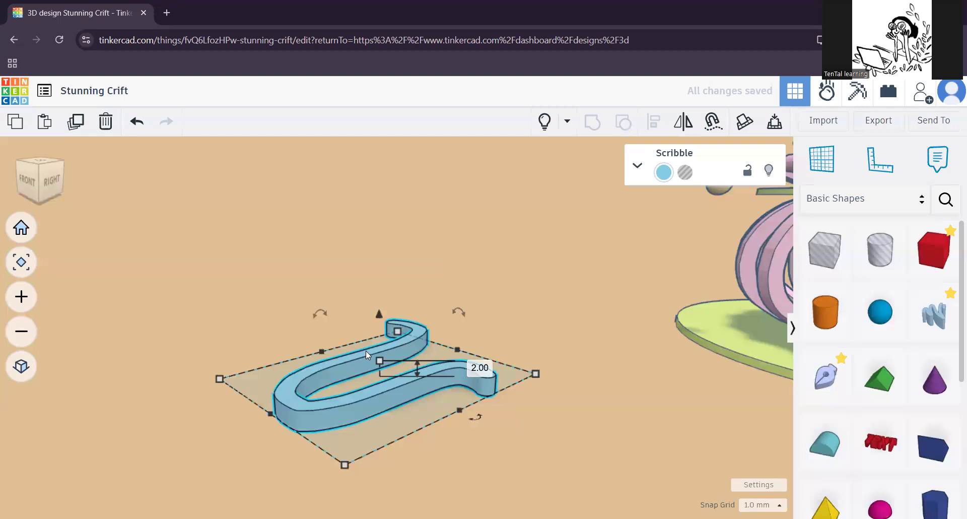
click(637, 168)
mouse_move(686, 272)
mouse_down()
mouse_move(727, 273)
mouse_move(684, 277)
mouse_up()
- Enable the grid display in the workspace settings
mouse_move(270, 447)
middle_down()
mouse_move(286, 407)
mouse_move(285, 446)
mouse_move(251, 440)
middle_up()
mouse_move(251, 440)
right_down()
mouse_move(393, 452)
mouse_move(374, 418)
right_up()
middle_drag(374, 418, 360, 417)
right_drag(360, 417, 462, 400)
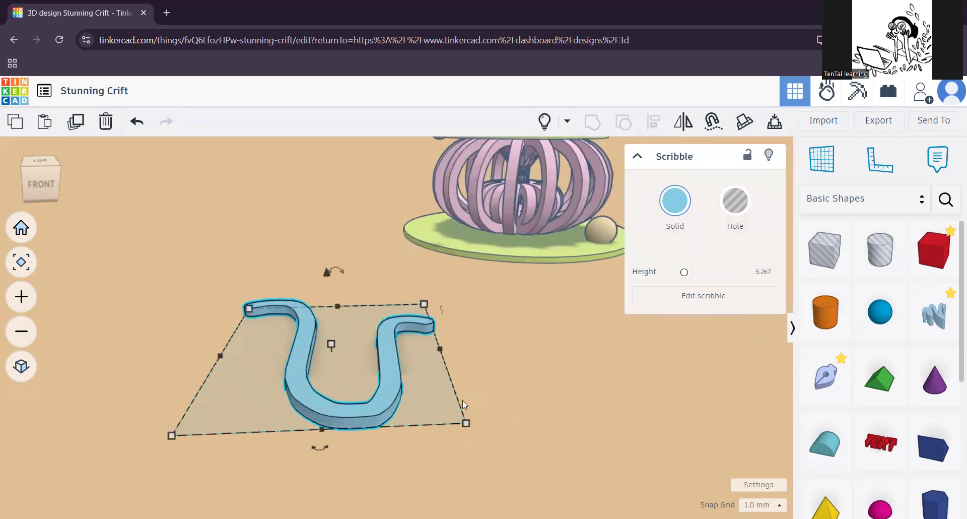
click(773, 486)
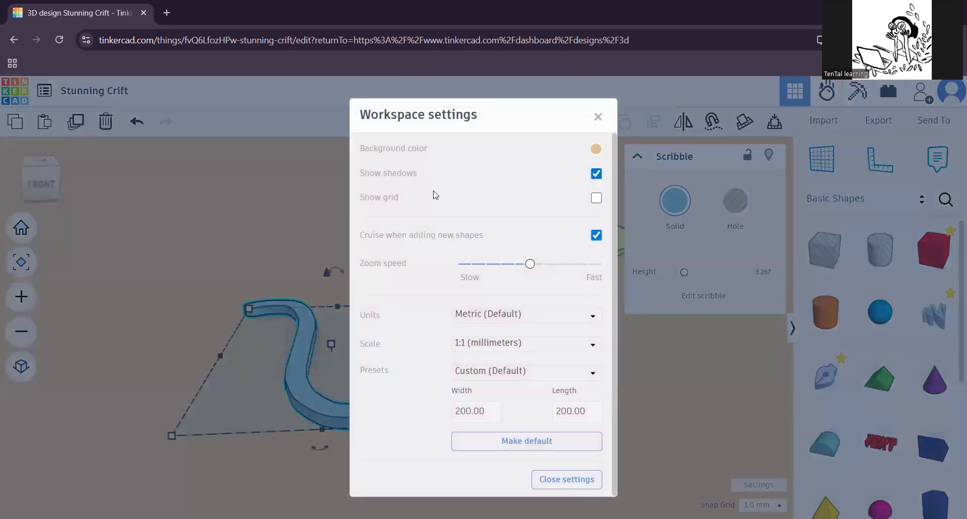
click(596, 200)
click(598, 116)
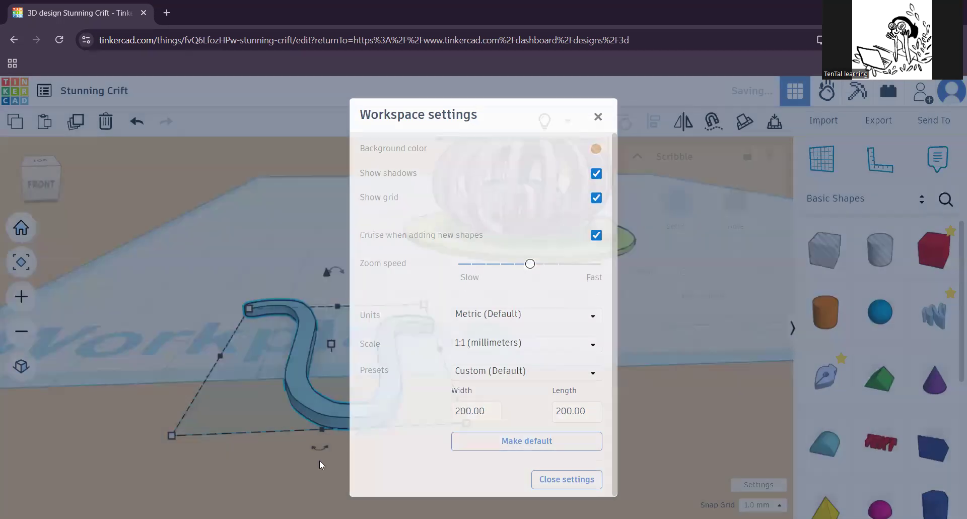
- Move the U-shaped scribble fully onto the workplane, in front of the stacked model
scroll(403, 433, up, 5)
scroll(366, 445, down, 5)
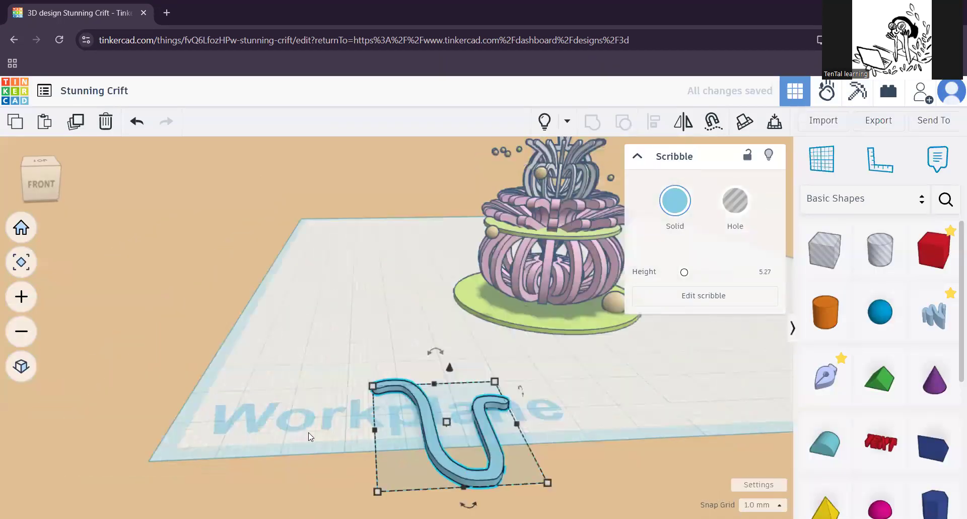
mouse_move(467, 486)
mouse_down()
mouse_move(464, 468)
mouse_move(399, 418)
mouse_up()
- Rotate the U-shaped scribble 90° so it stands upright with its open end facing up
mouse_move(381, 471)
right_down()
mouse_move(406, 391)
mouse_move(334, 417)
mouse_move(327, 405)
mouse_move(341, 427)
right_up()
scroll(381, 431, up, 2)
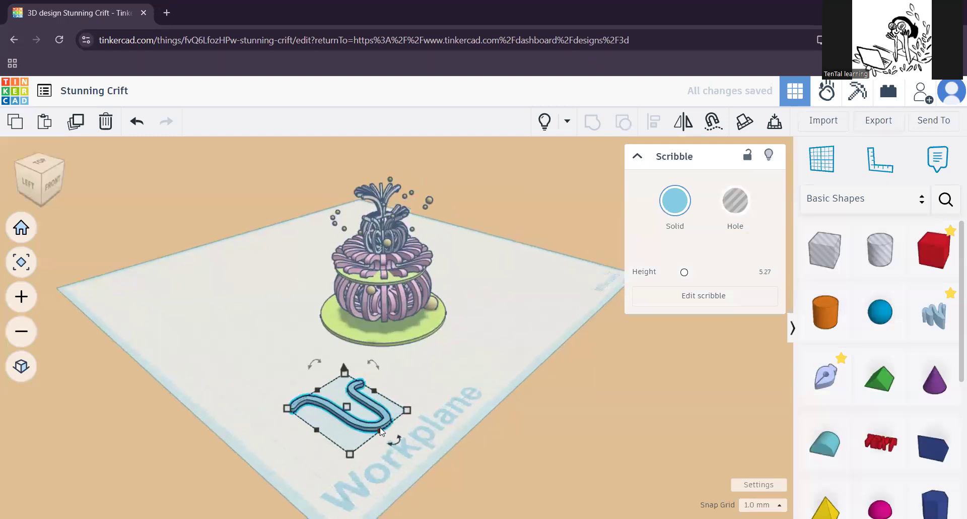
mouse_move(375, 359)
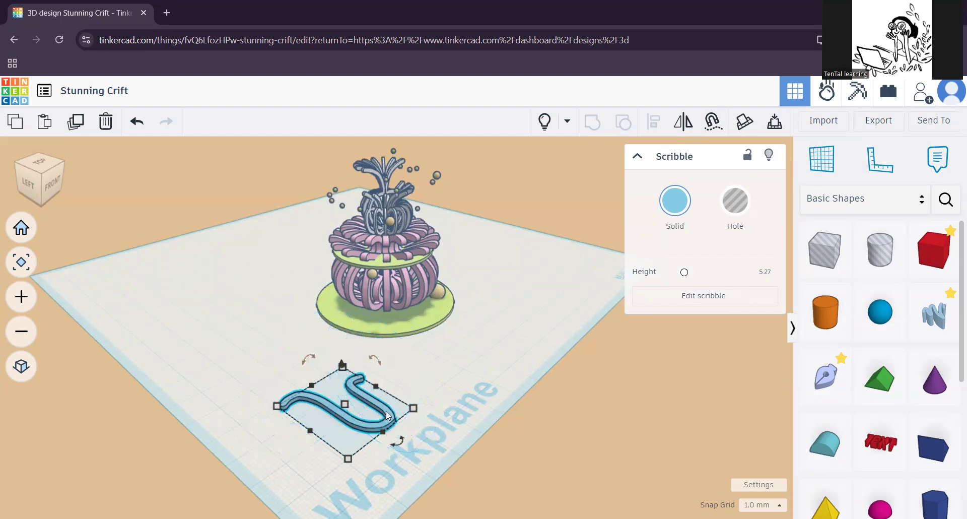
mouse_move(400, 442)
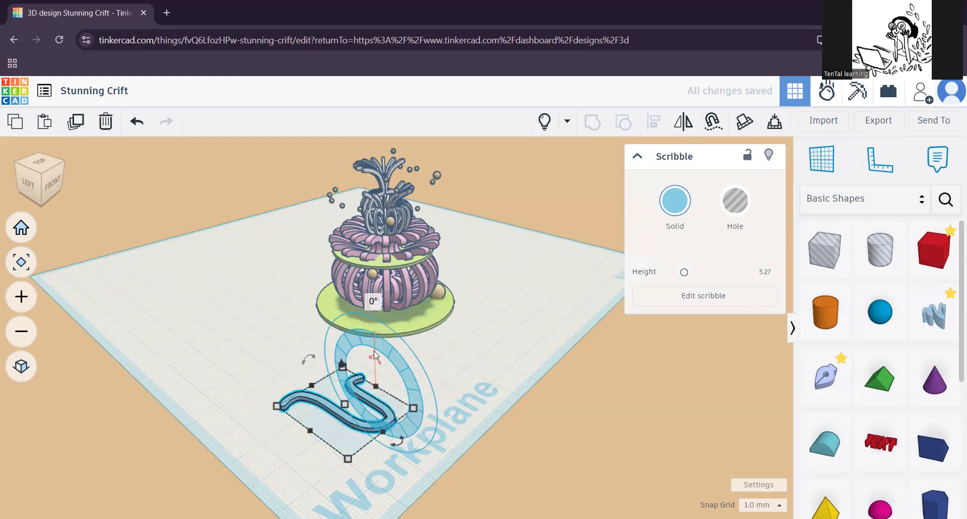
text(90)
key(Return)
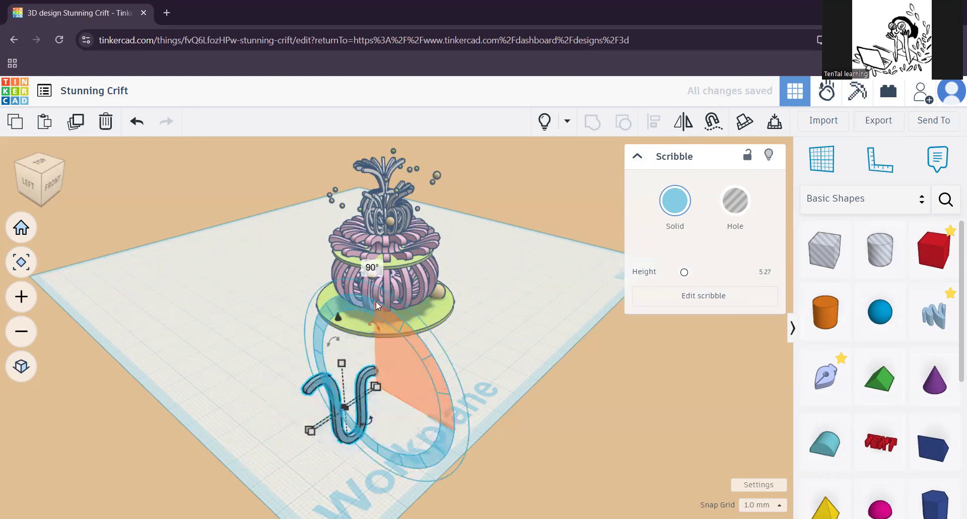
click(328, 464)
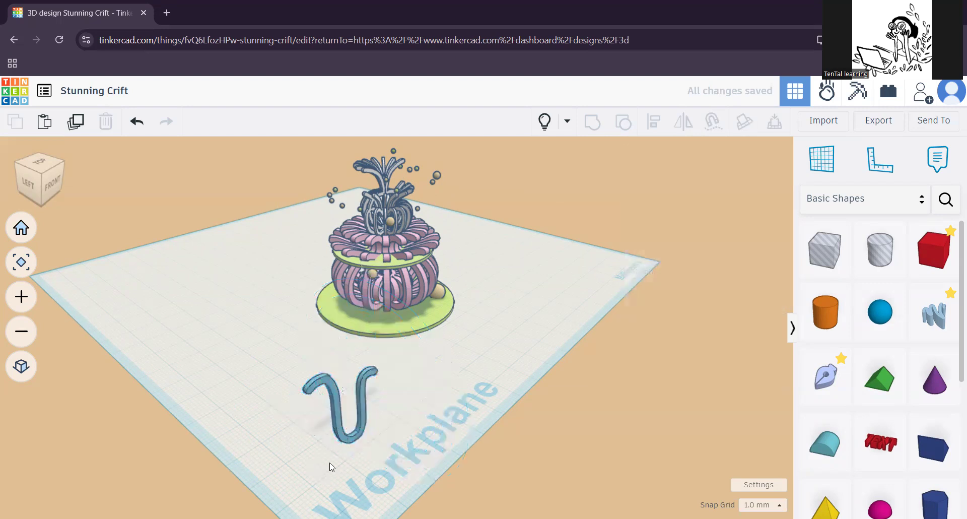
- Raise the upright U-shaped scribble clear of the workplane
scroll(329, 465, up, 3)
click(342, 382)
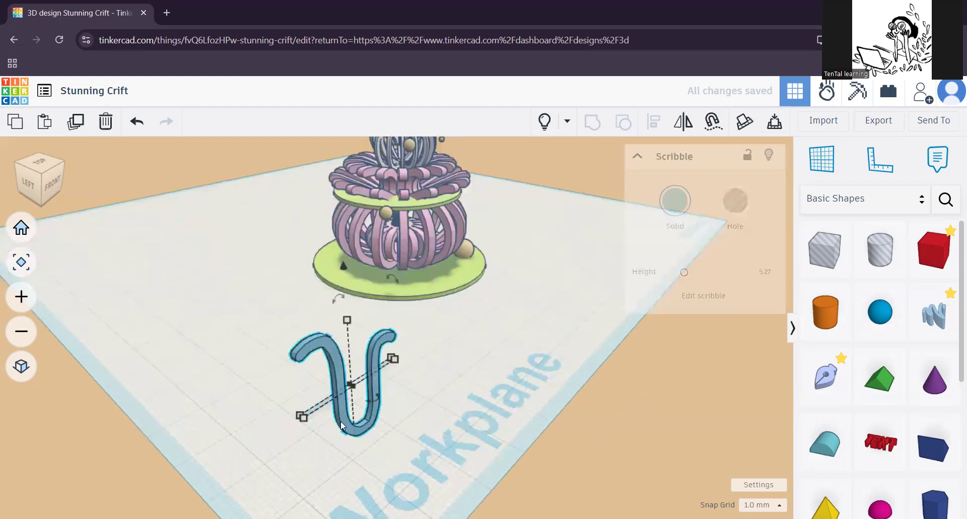
drag(345, 268, 332, 152)
middle_drag(397, 377, 373, 433)
mouse_move(373, 433)
right_down()
mouse_move(324, 445)
mouse_move(306, 322)
mouse_move(358, 389)
mouse_move(336, 403)
mouse_move(372, 359)
mouse_move(356, 449)
mouse_move(313, 401)
right_up()
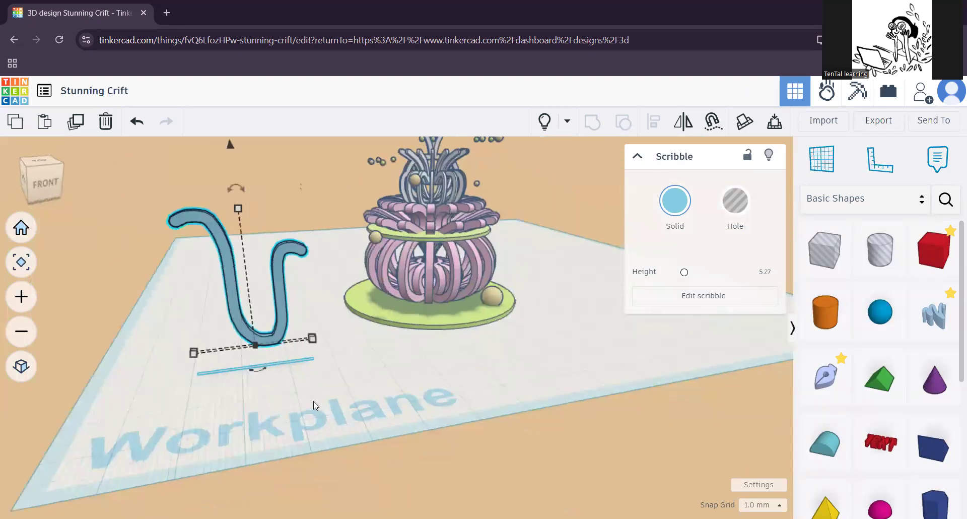
click(43, 184)
right_drag(250, 219, 288, 267)
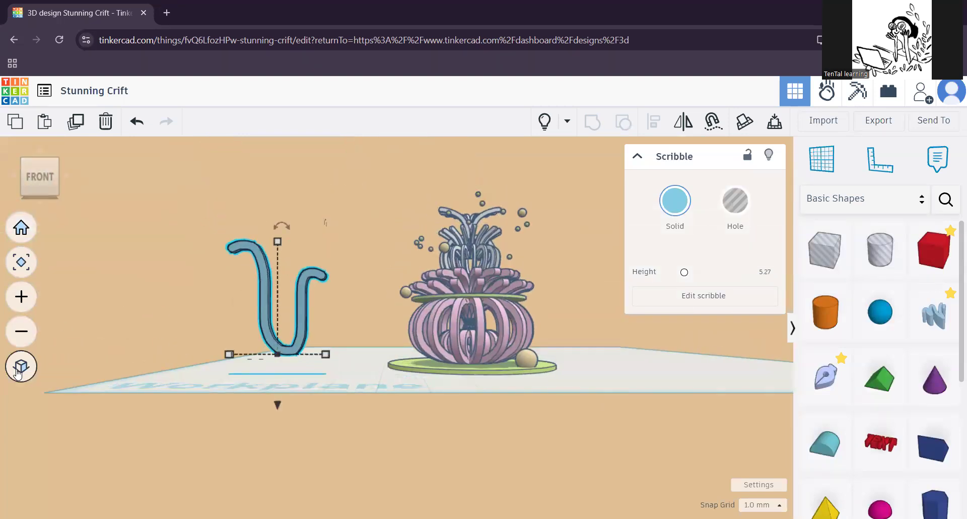
right_drag(276, 318, 282, 329)
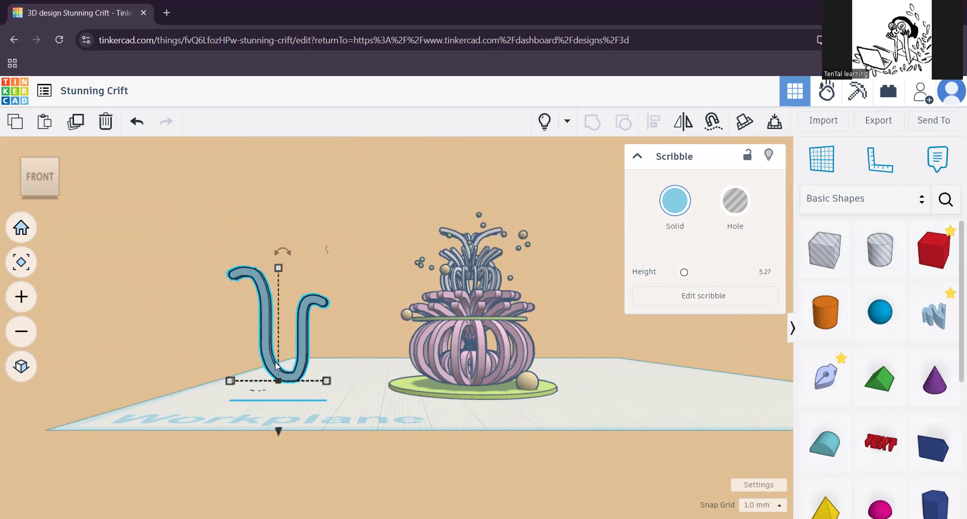
- Drop the upright U-shaped scribble onto the workplane
key(d)
middle_drag(192, 409, 200, 422)
mouse_move(196, 432)
right_down()
mouse_move(412, 454)
mouse_move(337, 467)
right_up()
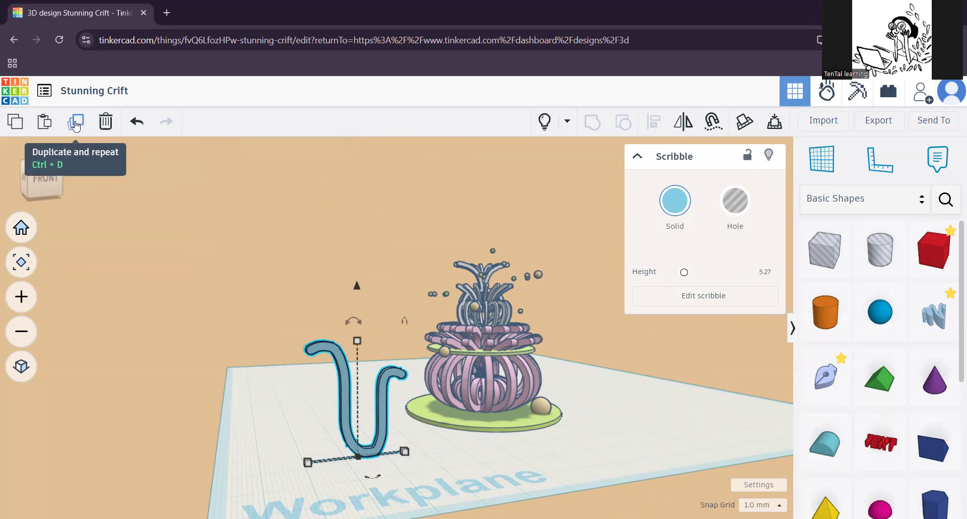
- Duplicate the upright scribble in place and rotate the copy 45° about the vertical axis
click(75, 124)
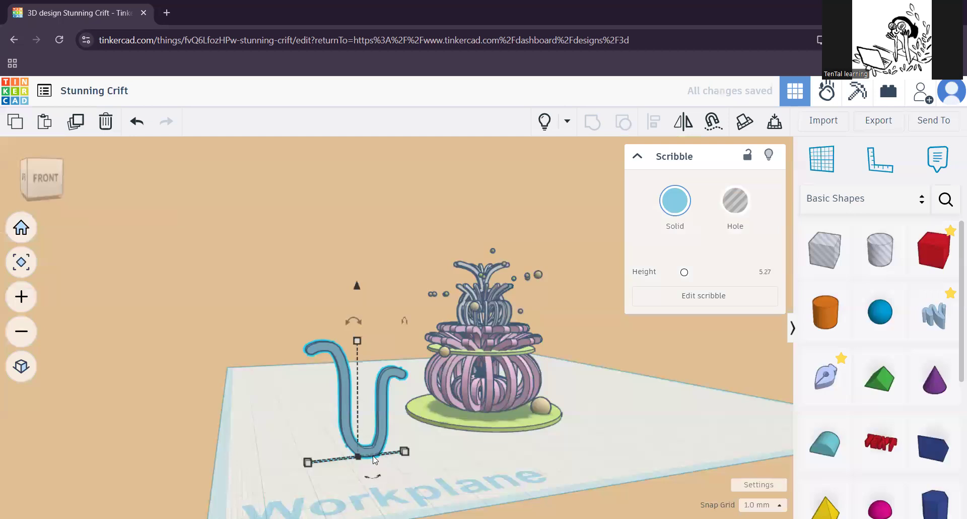
mouse_move(363, 461)
middle_drag(396, 463, 407, 448)
mouse_move(406, 445)
mouse_move(403, 442)
mouse_down()
mouse_move(330, 440)
mouse_move(350, 438)
mouse_up()
scroll(387, 403, up, 5)
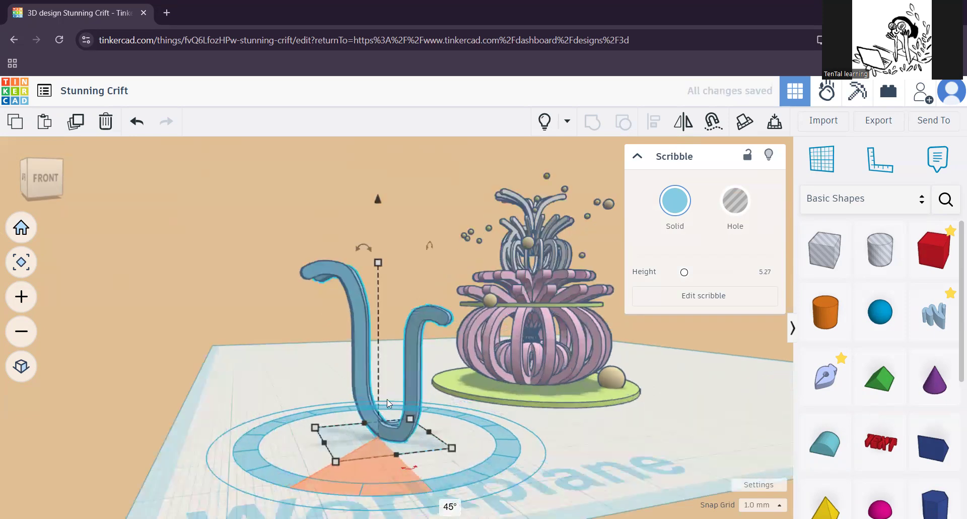
right_drag(418, 438, 402, 440)
middle_drag(402, 440, 387, 372)
right_drag(400, 407, 382, 403)
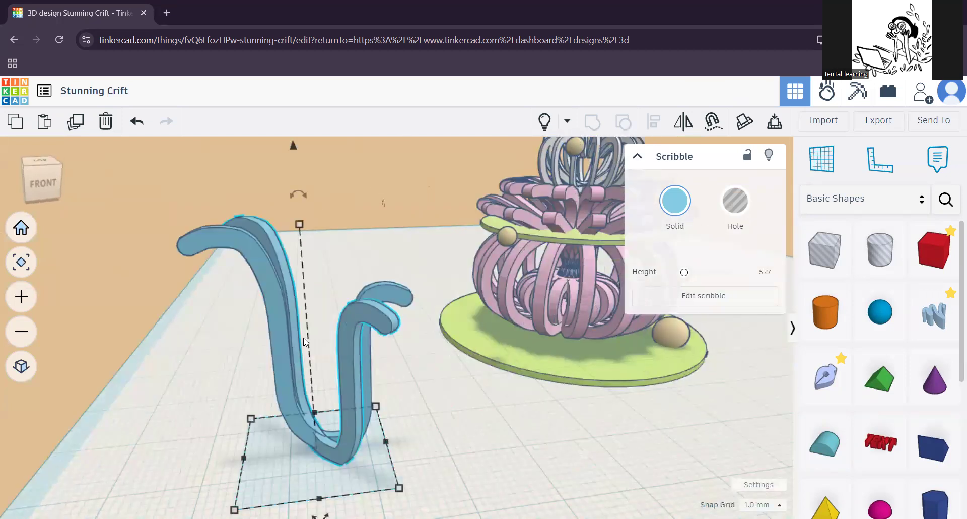
- Repeat the rotated duplication until the scribble copies form a full circular ring around the vertical axis
click(75, 122)
click(74, 122)
click(74, 122)
click(75, 122)
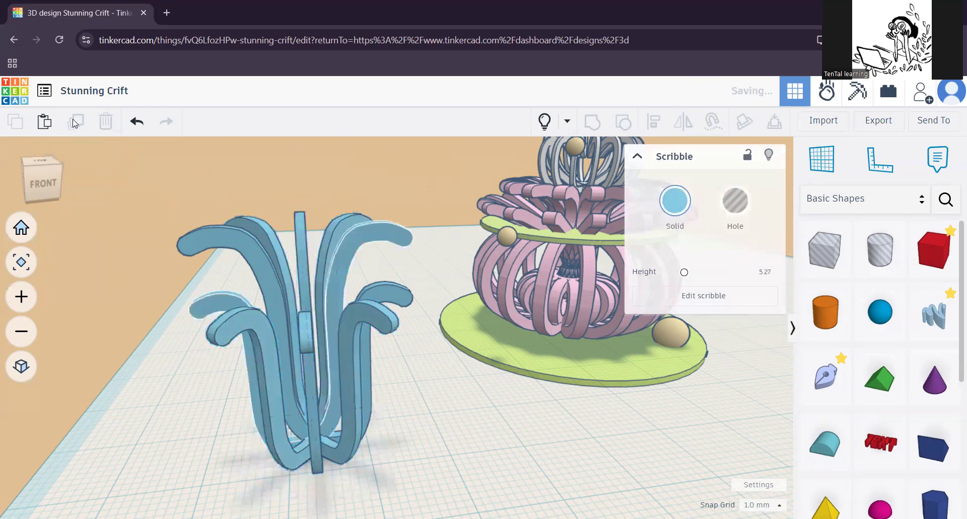
click(74, 122)
click(74, 122)
click(75, 122)
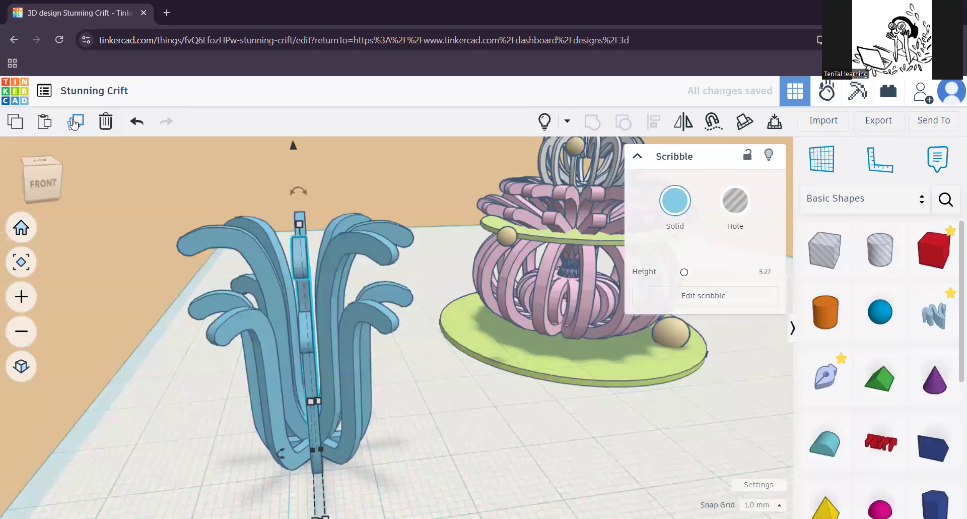
click(75, 123)
click(75, 123)
click(74, 123)
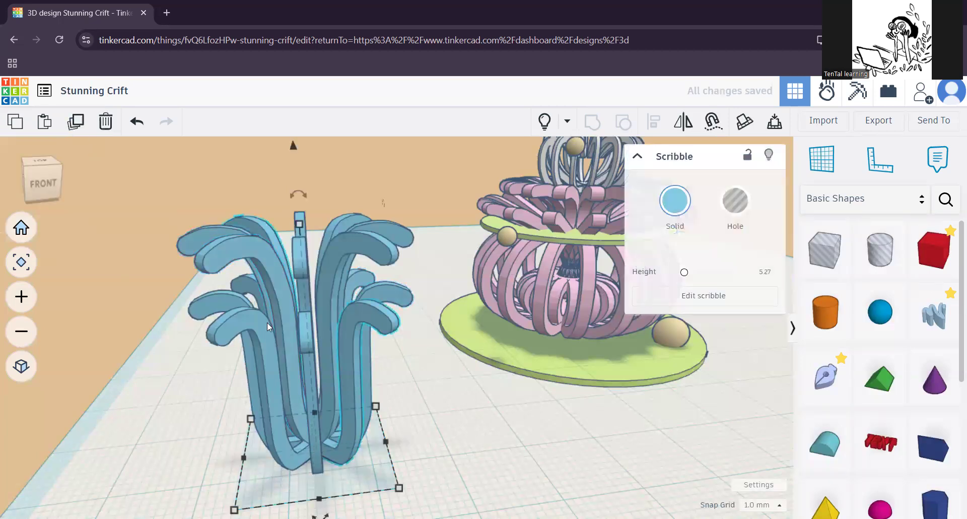
scroll(303, 377, down, 4)
right_drag(405, 440, 543, 330)
middle_drag(328, 382, 360, 366)
right_drag(360, 374, 422, 411)
right_drag(352, 364, 435, 306)
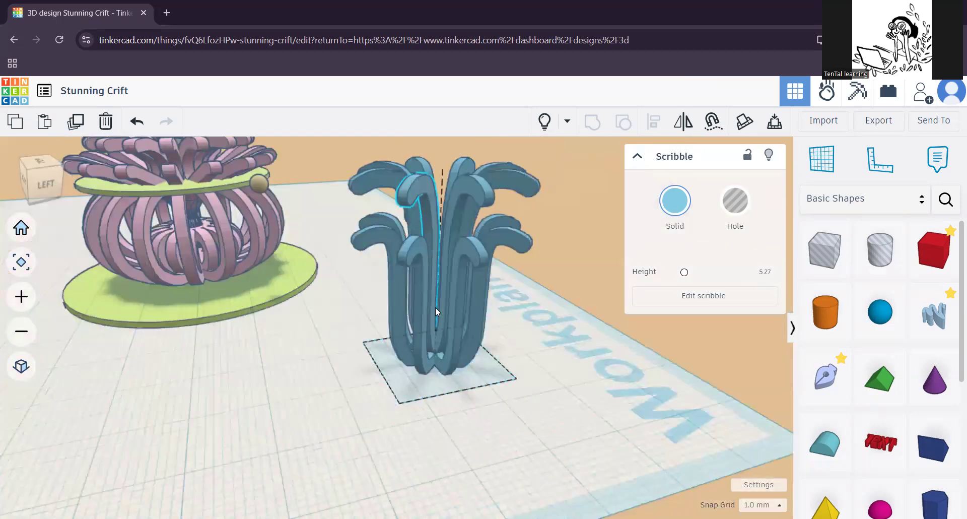
- Add a second Scribble on the workplane and draw an open vase outline with a wide base, narrow neck and flared ends
scroll(396, 327, down, 3)
middle_drag(256, 307, 379, 400)
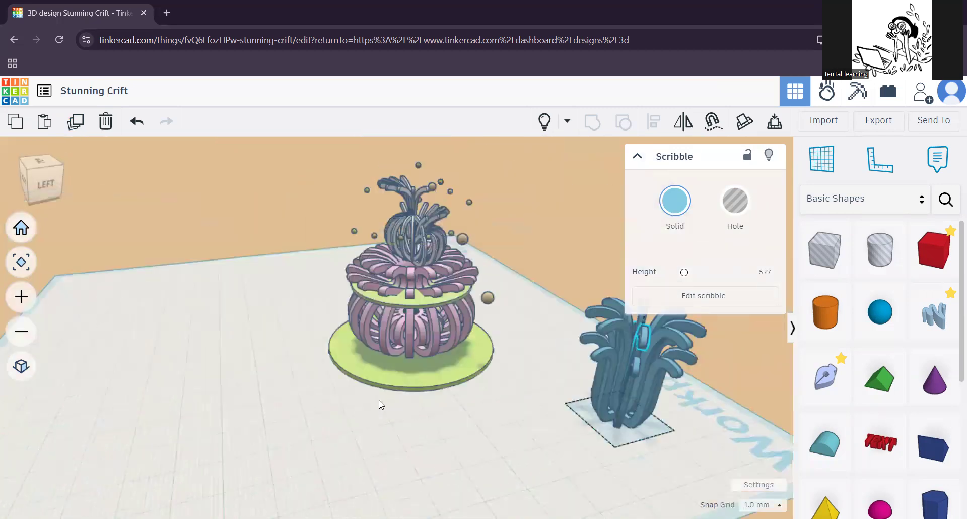
mouse_move(933, 313)
mouse_down()
mouse_move(846, 268)
mouse_move(162, 402)
mouse_move(212, 415)
mouse_up()
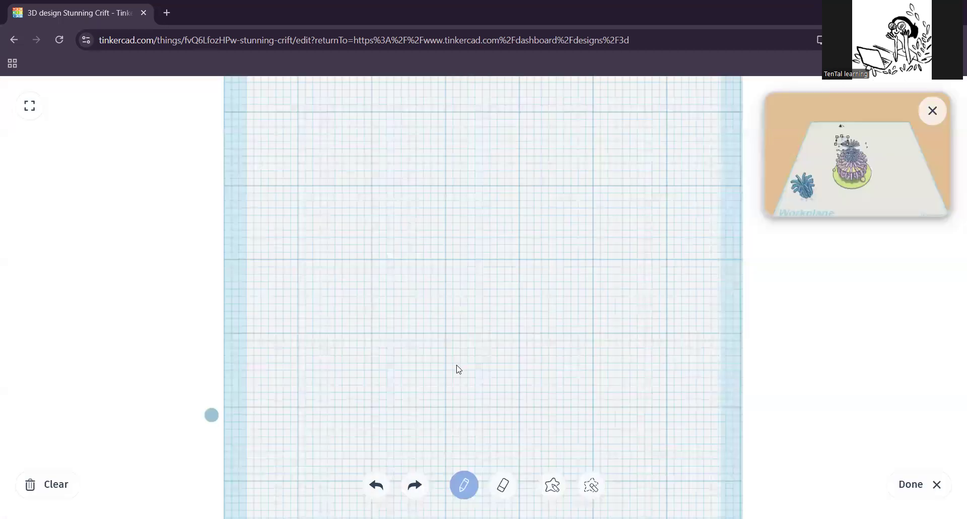
mouse_move(373, 218)
mouse_down()
mouse_move(418, 302)
mouse_move(379, 418)
mouse_move(562, 361)
mouse_move(492, 297)
mouse_move(594, 211)
mouse_move(579, 180)
mouse_up()
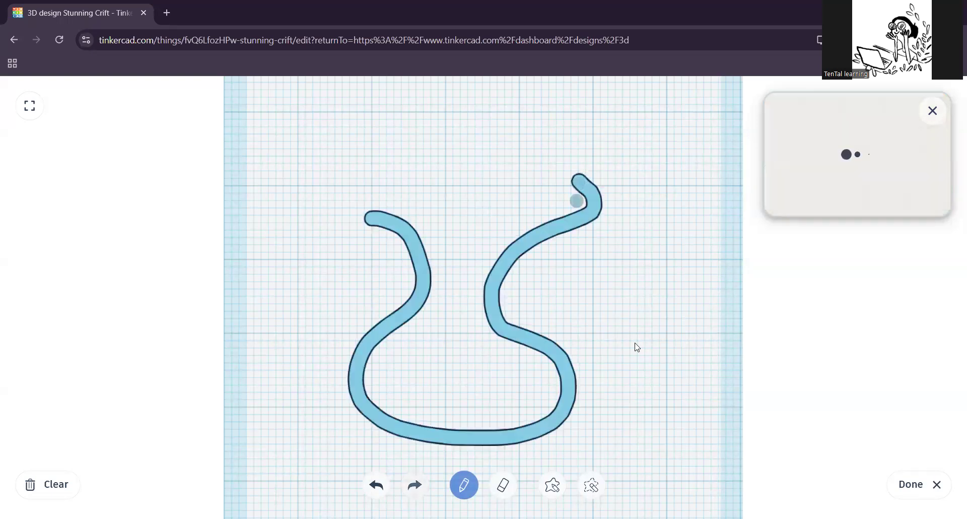
click(911, 484)
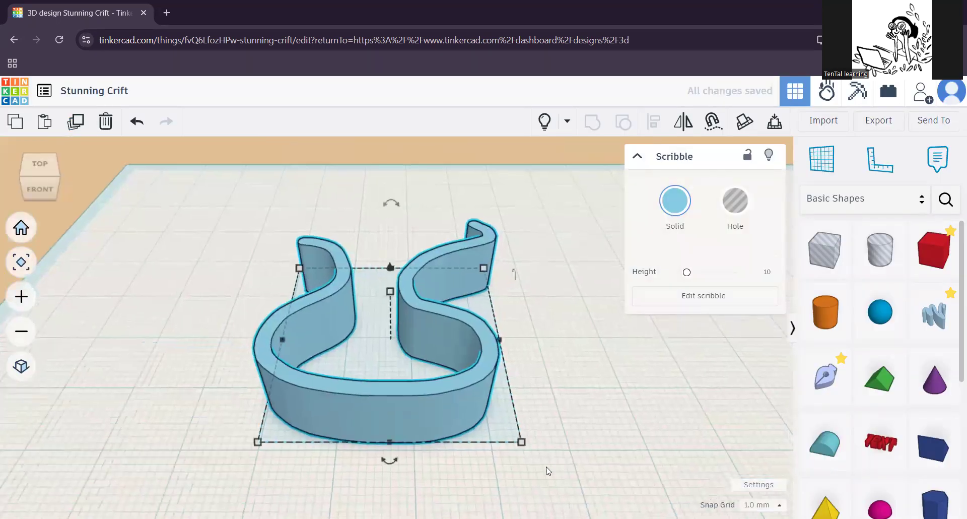
- Flatten the vase-shaped scribble to 1 mm high and rotate it to stand upright
drag(399, 287, 399, 341)
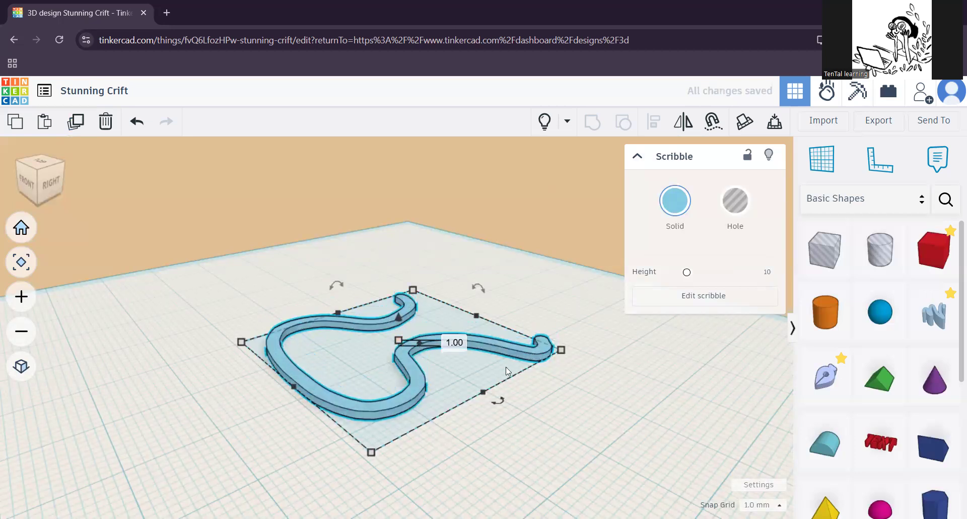
mouse_move(351, 453)
right_down()
mouse_move(385, 423)
mouse_move(354, 453)
mouse_move(502, 455)
mouse_move(510, 296)
right_up()
mouse_move(486, 283)
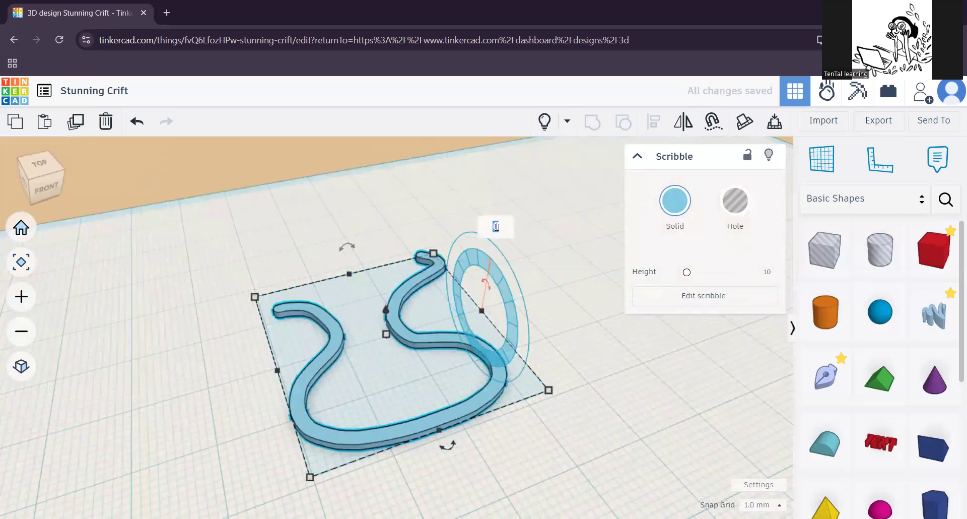
key(Return)
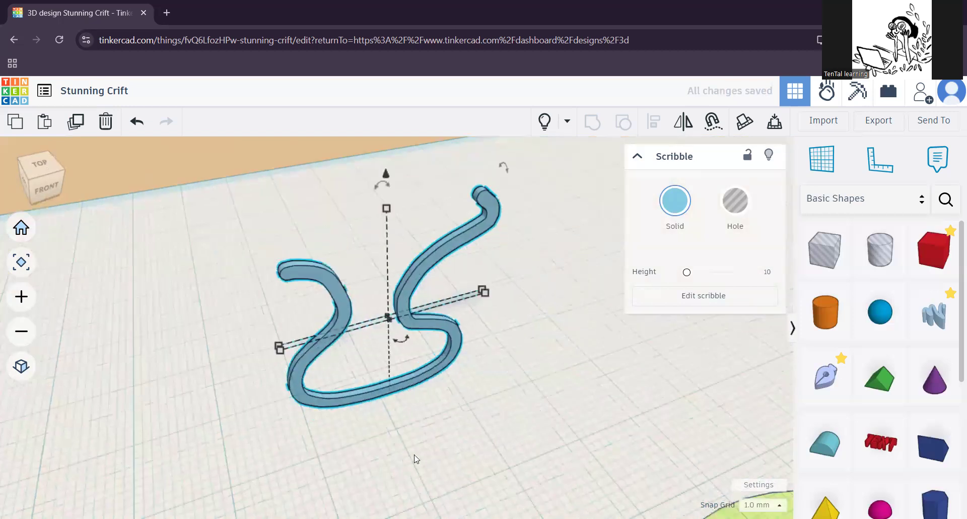
- Raise the upright vase-shaped scribble so its base rests on the workplane
scroll(416, 451, up, 2)
scroll(421, 460, down, 5)
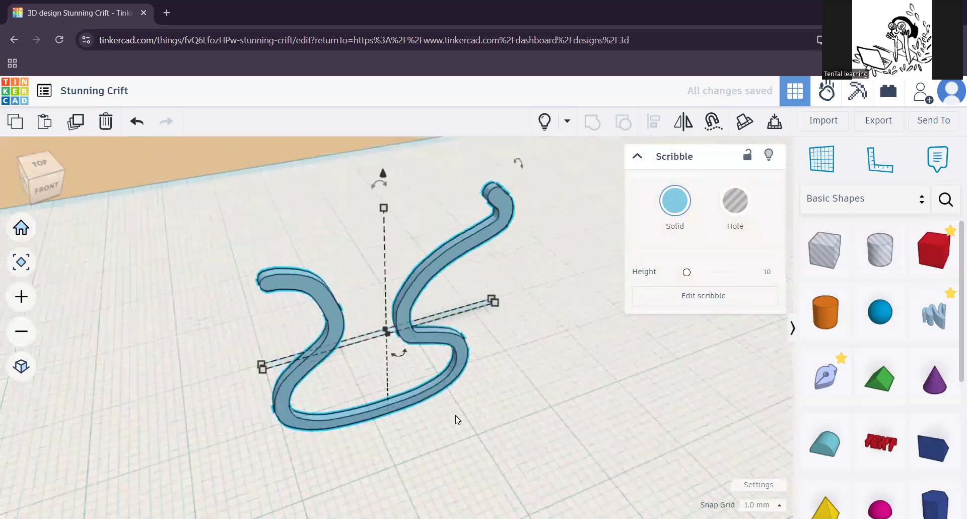
mouse_move(400, 318)
mouse_down()
mouse_move(394, 188)
mouse_move(404, 206)
mouse_up()
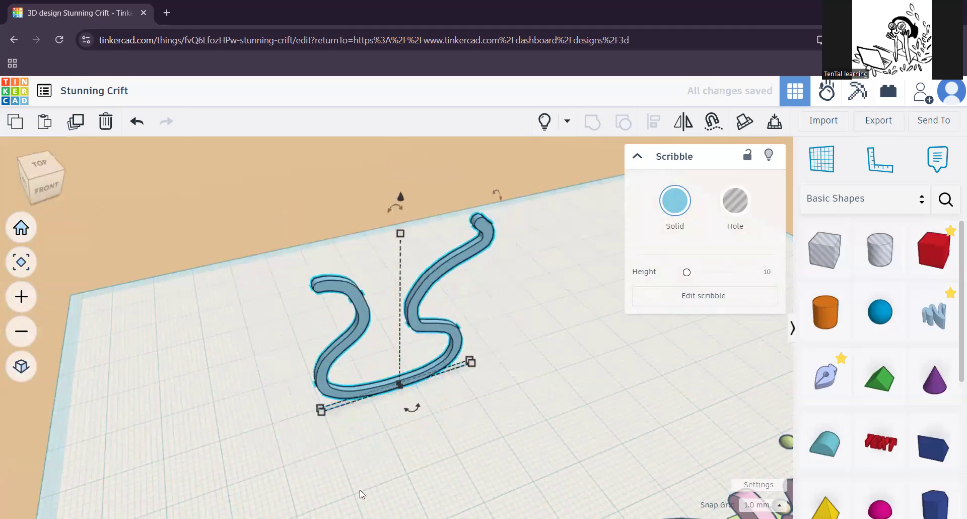
- Duplicate the upright vase-shaped scribble and rotate the copy 10° around the vertical axis
mouse_move(414, 445)
right_down()
mouse_move(437, 492)
mouse_move(508, 451)
mouse_move(550, 453)
mouse_move(441, 450)
mouse_move(479, 450)
mouse_move(443, 406)
right_up()
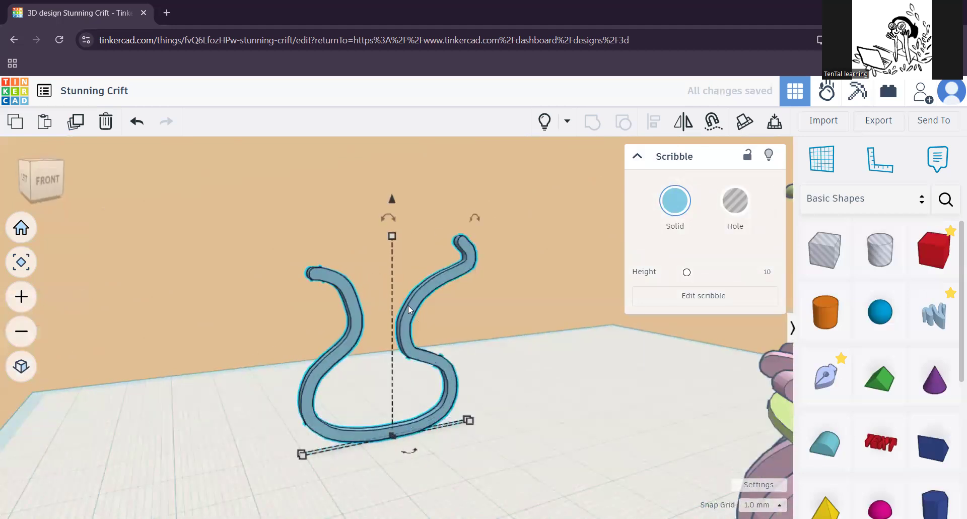
click(76, 122)
drag(410, 455, 401, 455)
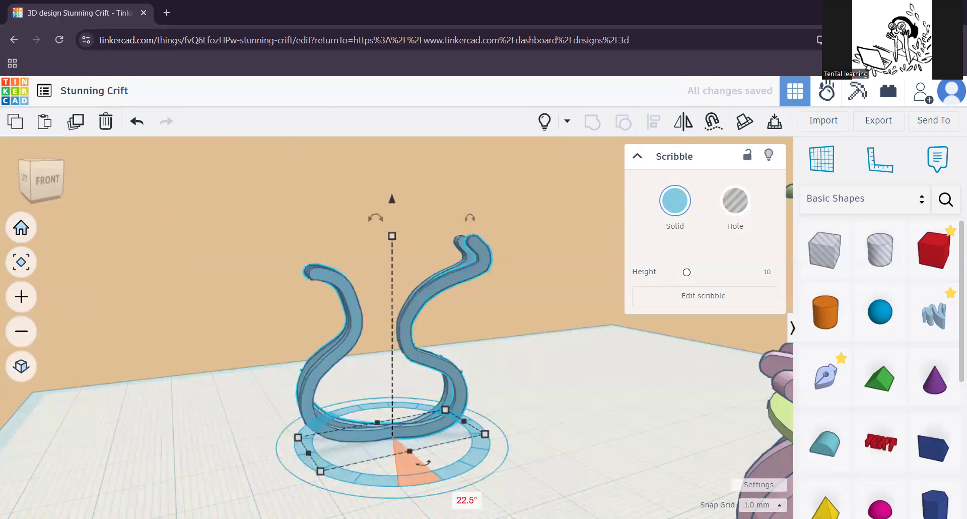
click(470, 500)
text(10)
key(Return)
- Repeat the 10° rotated duplication until the vase-shaped ribs close into a full circle
click(71, 118)
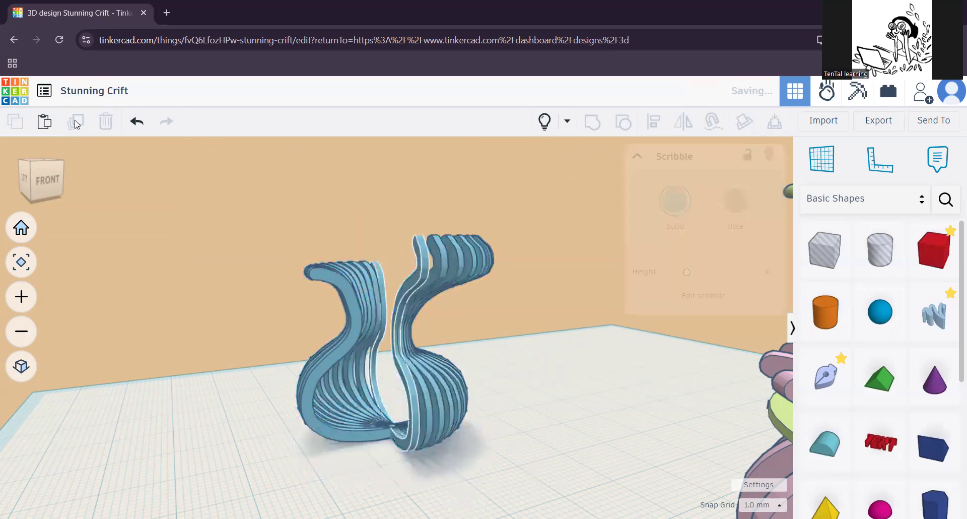
click(75, 123)
click(75, 123)
click(76, 124)
click(76, 124)
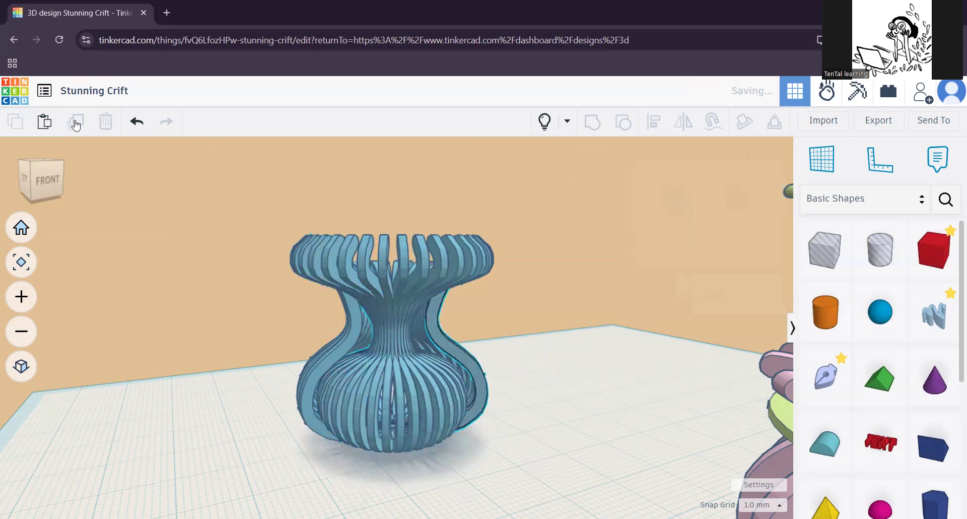
click(76, 124)
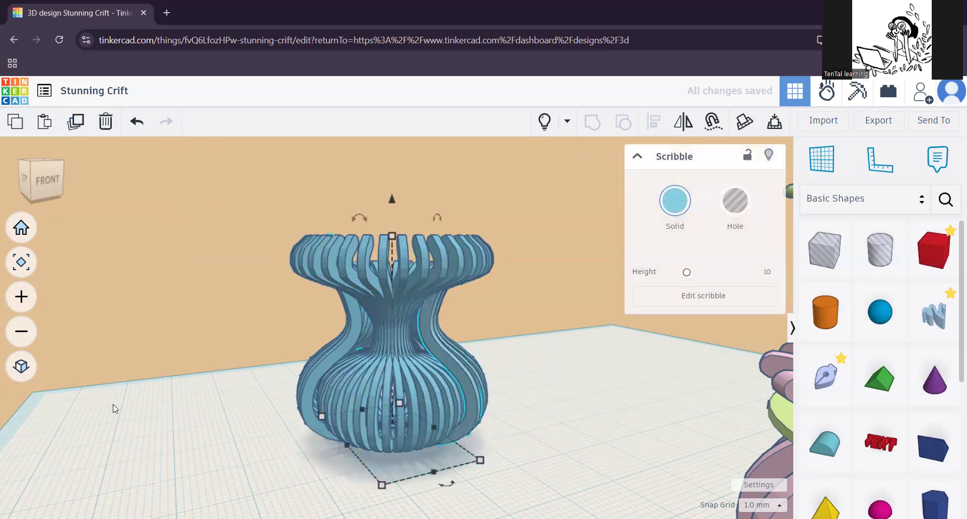
right_drag(115, 408, 299, 427)
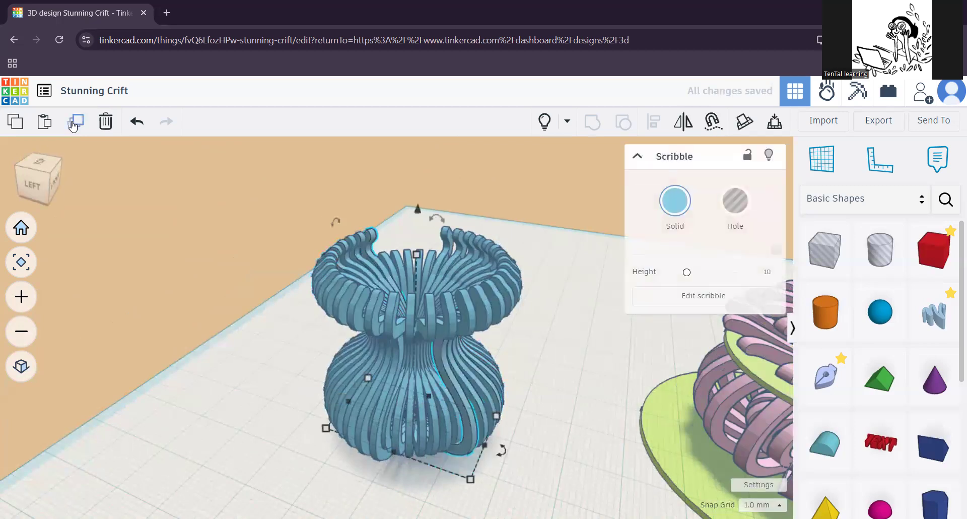
click(74, 122)
click(73, 122)
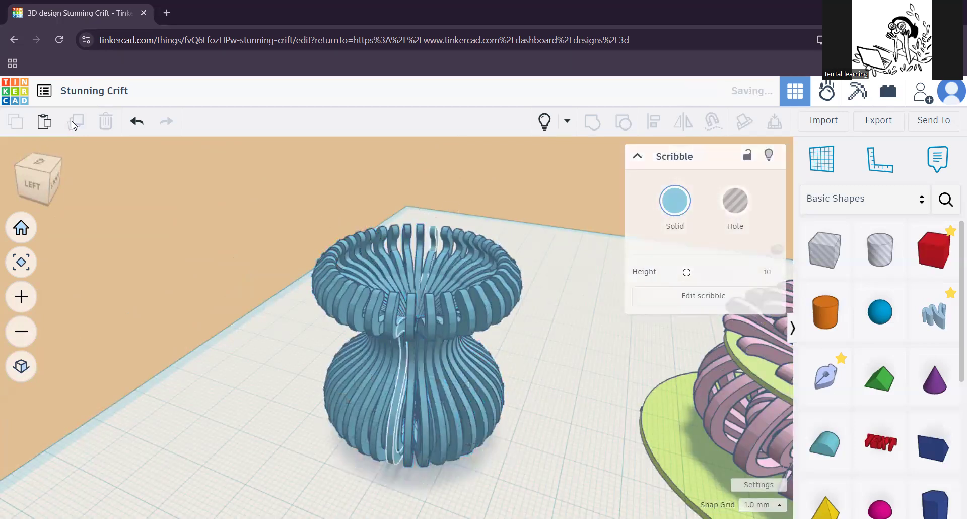
- Examine the ring of vase ribs from several sides, checking the spacing of the individual ribs around the rim
right_drag(227, 389, 233, 361)
click(531, 388)
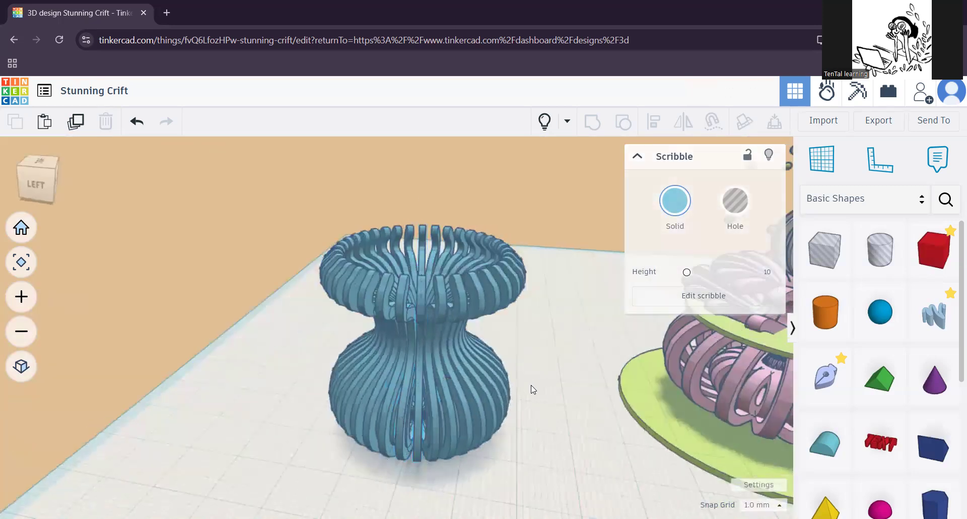
right_drag(503, 357, 458, 364)
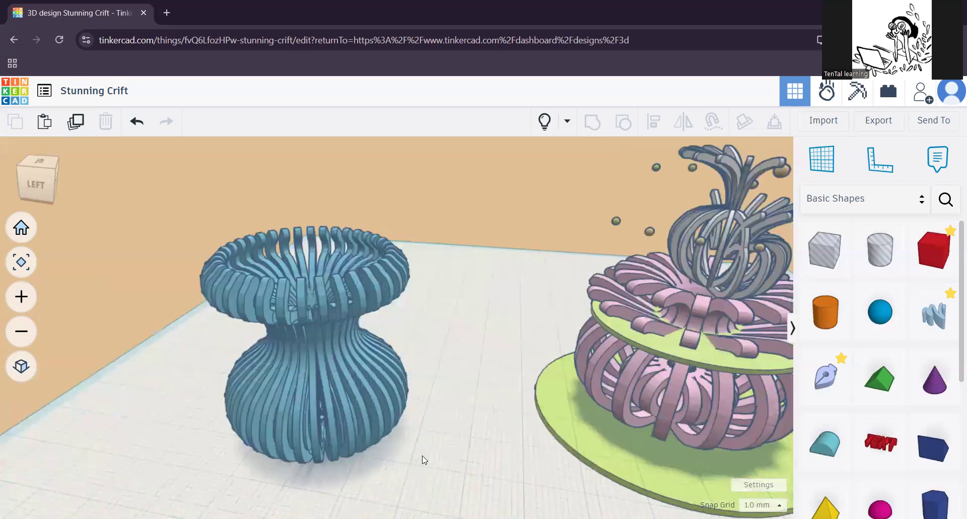
right_drag(423, 459, 460, 472)
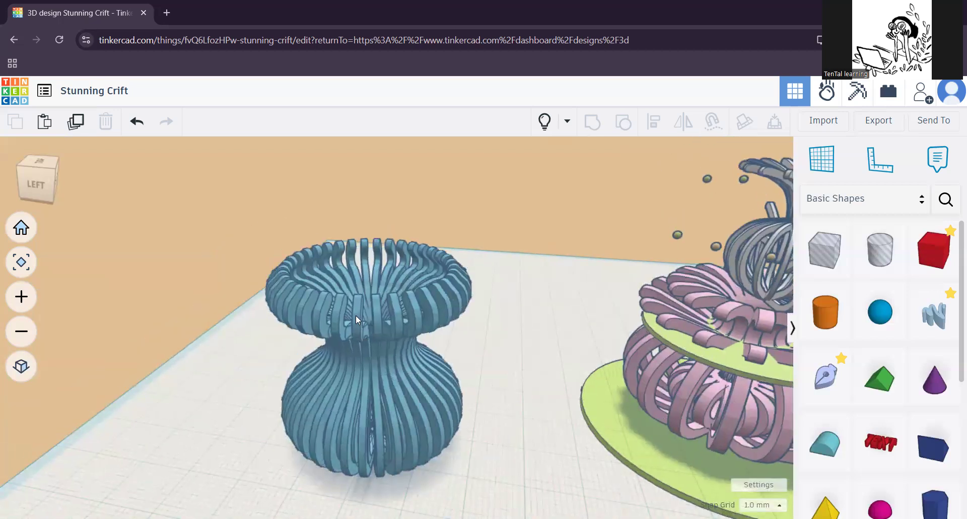
click(355, 315)
click(377, 316)
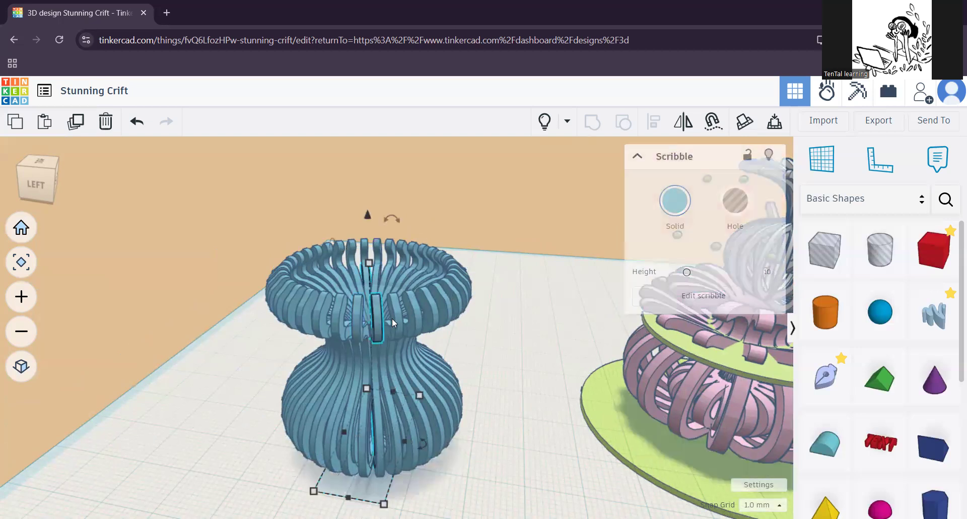
click(399, 318)
click(429, 312)
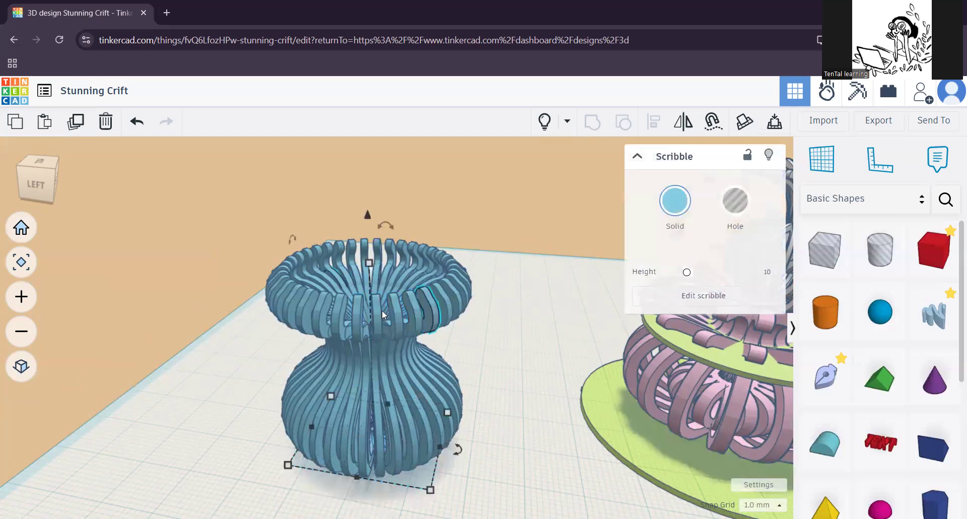
- Select all 36 vase ribs and group them into one shape
right_drag(371, 302, 315, 395)
right_drag(403, 411, 267, 340)
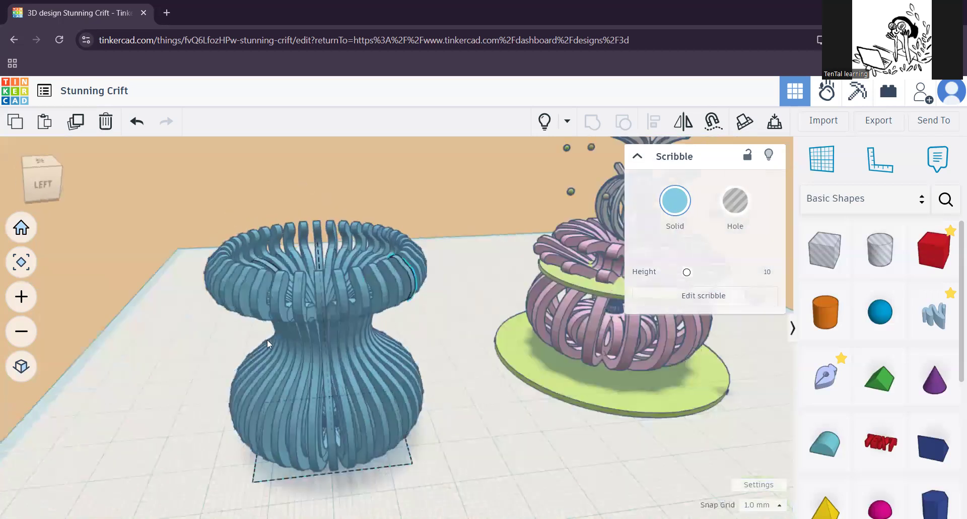
mouse_move(191, 186)
mouse_down()
mouse_move(449, 471)
mouse_move(449, 492)
mouse_up()
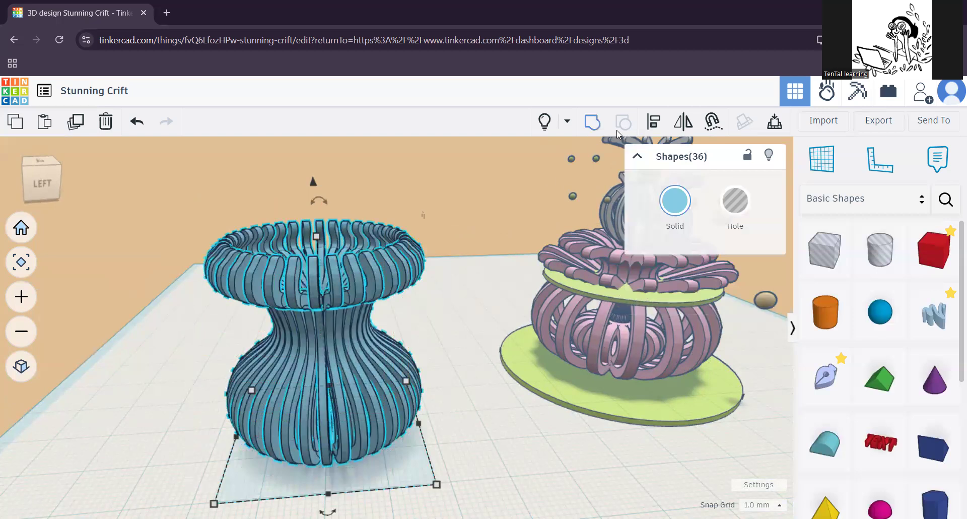
click(591, 125)
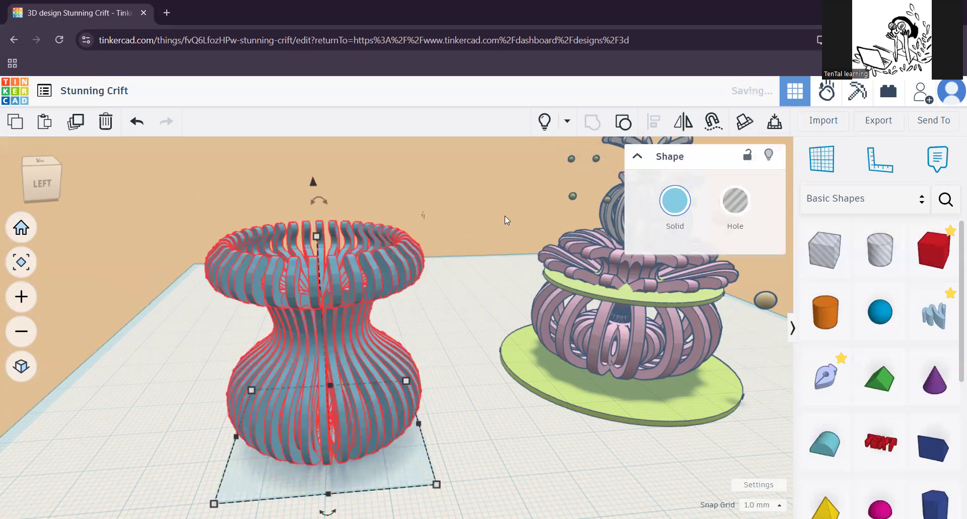
- Select the ten scribble pieces of the fountain-shaped ornament near the workplane's edge and group them
scroll(410, 350, down, 3)
click(446, 401)
scroll(373, 360, down, 2)
click(367, 353)
drag(369, 348, 335, 321)
drag(340, 414, 283, 362)
click(394, 391)
scroll(642, 412, down, 1)
middle_drag(643, 412, 572, 460)
click(493, 308)
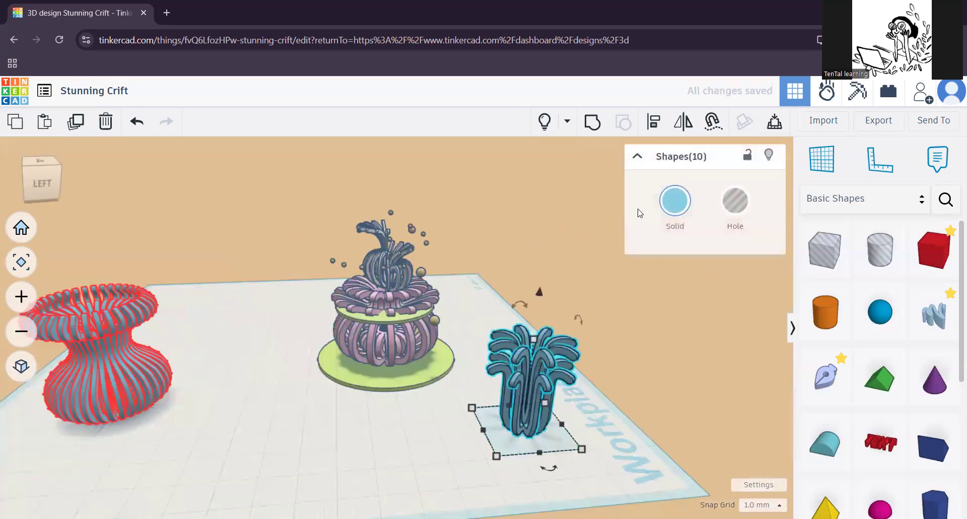
click(592, 123)
- Move the fountain-shaped group beside the vase, raise it 31 mm and slide it over the vase opening
drag(527, 377, 167, 364)
middle_drag(305, 389, 379, 385)
drag(378, 276, 400, 139)
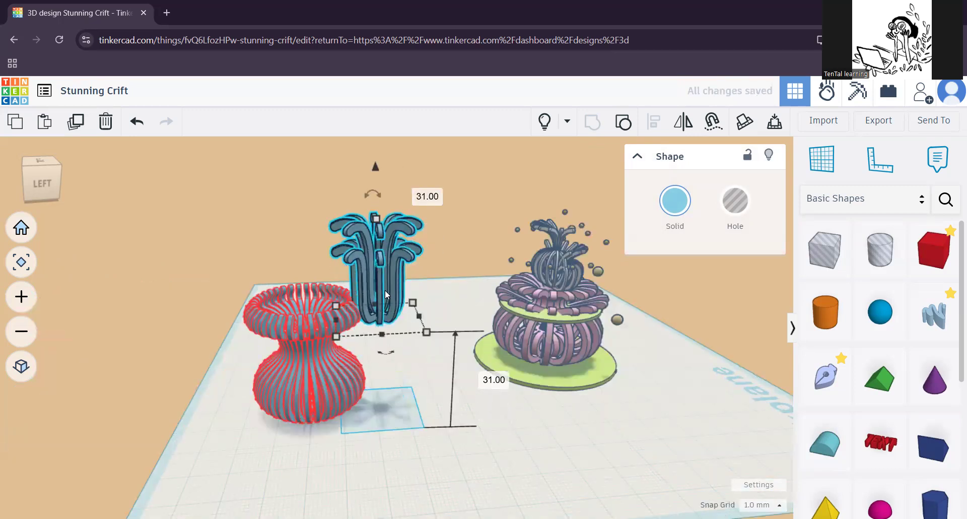
drag(388, 277, 312, 285)
middle_drag(353, 407, 491, 449)
click(491, 449)
click(412, 268)
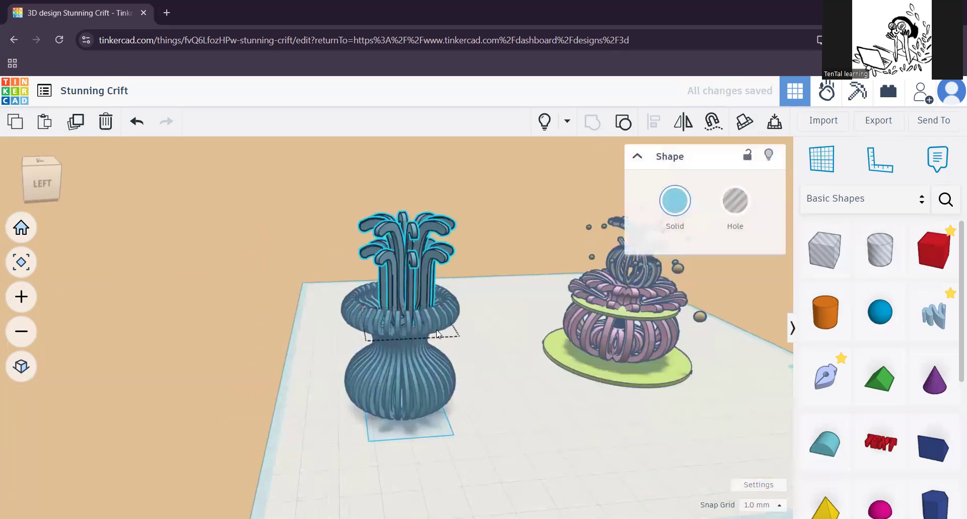
- Hide the workplane grid in the workspace settings
middle_drag(437, 334, 401, 371)
middle_drag(571, 469, 529, 437)
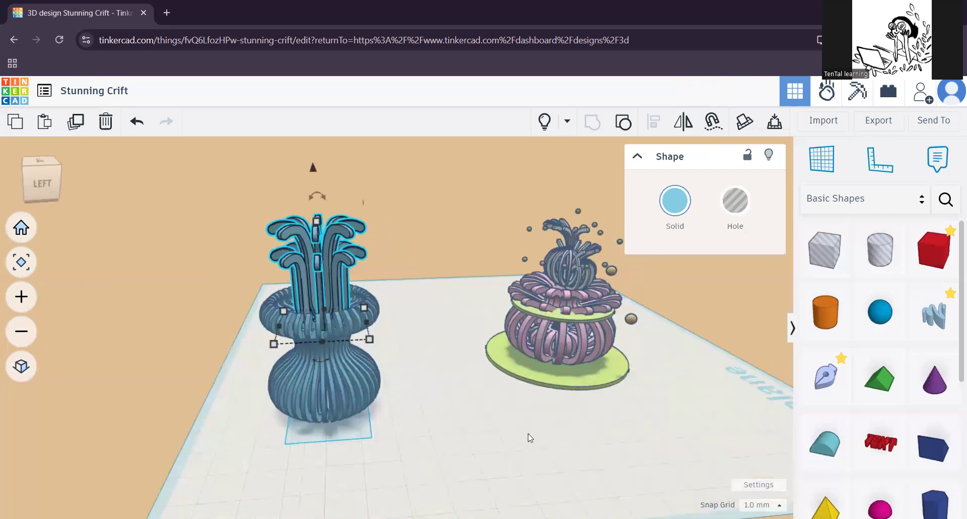
click(563, 475)
middle_drag(628, 466, 456, 408)
click(736, 485)
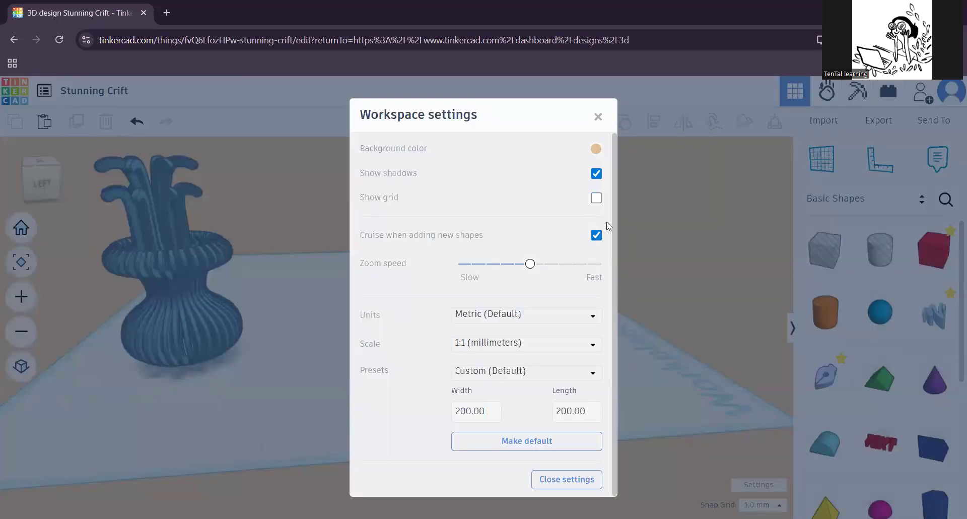
click(645, 227)
- Scale down the fountain-shaped group and shift it so that it fits within the vase opening
right_drag(300, 296, 388, 359)
scroll(373, 327, up, 3)
click(353, 274)
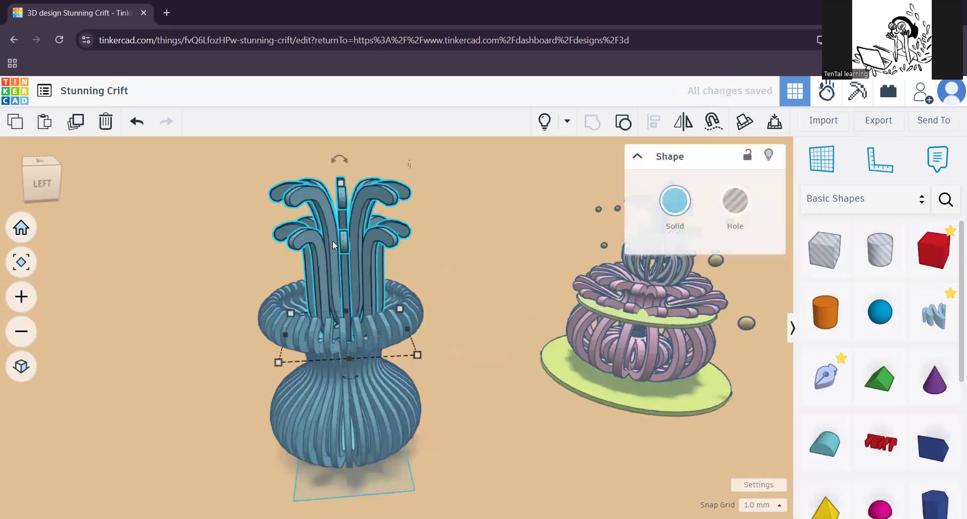
drag(418, 354, 361, 309)
middle_drag(354, 295, 363, 318)
drag(348, 295, 367, 325)
- From the top view, nudge the fountain-shaped group 6 mm towards the centre of the vase
click(40, 163)
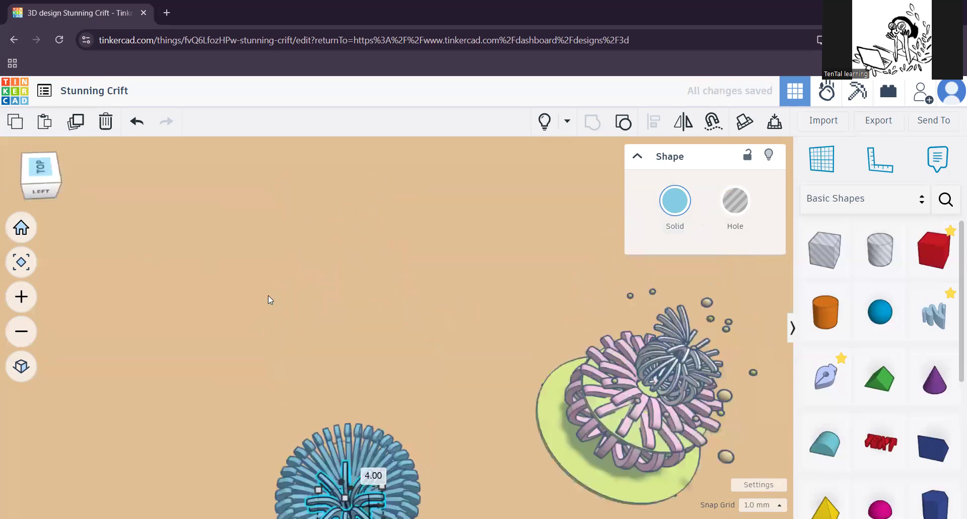
middle_drag(378, 457, 407, 307)
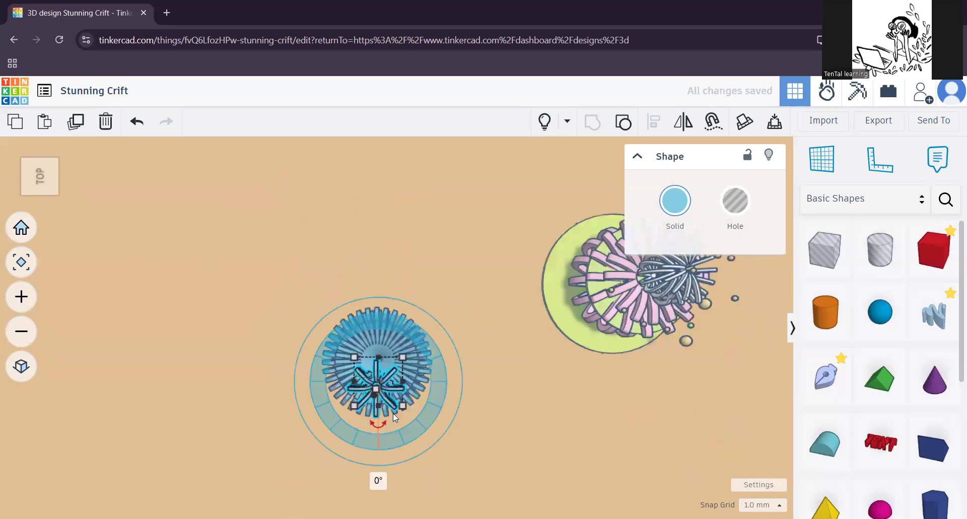
scroll(393, 413, up, 5)
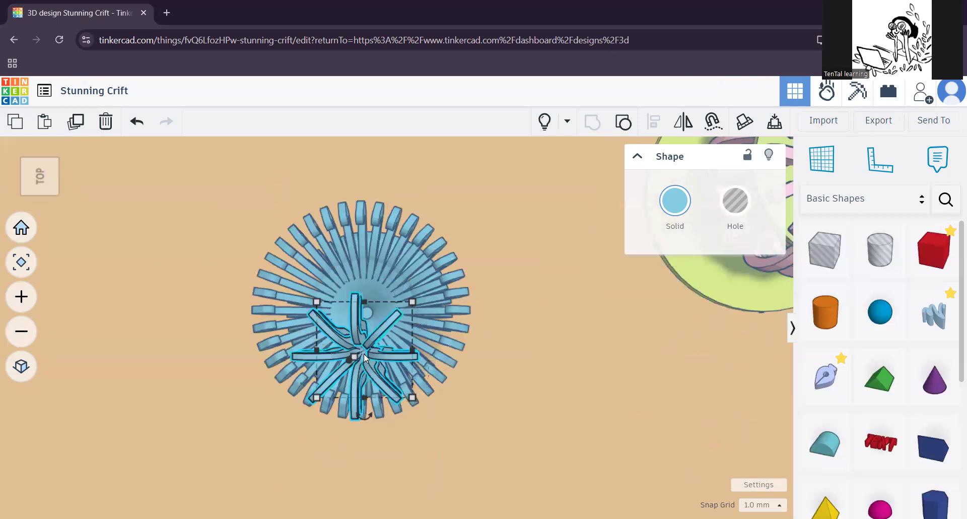
key(Up)
key(Up)
key(Up)
key(Up)
key(Up)
key(Up)
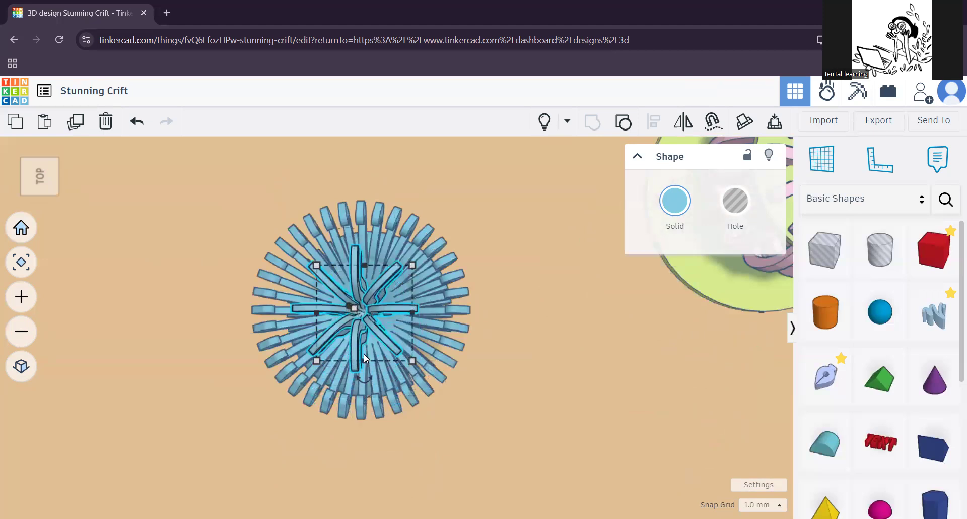
- Lower the fountain-shaped group by 6 mm into the vase, to 25 mm above the workplane
right_drag(480, 354, 397, 242)
drag(394, 227, 395, 264)
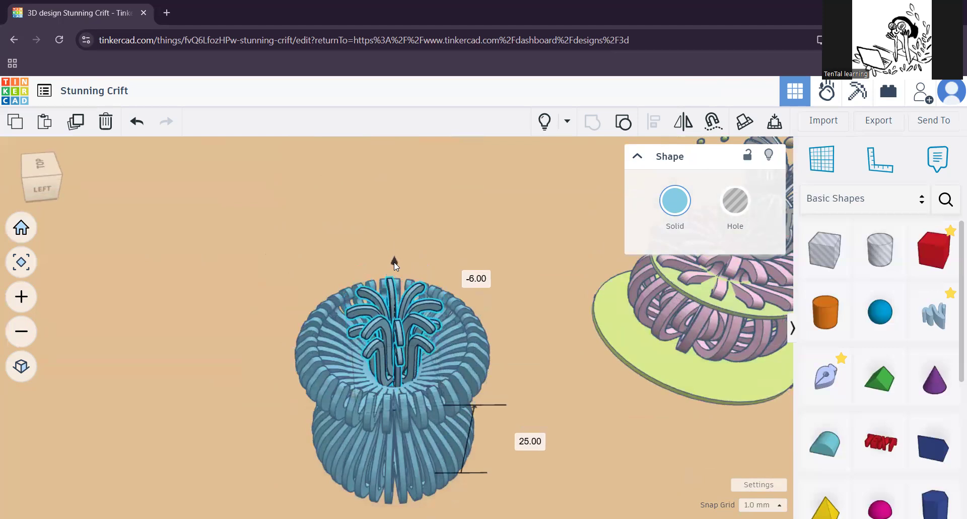
middle_drag(537, 403, 488, 386)
click(487, 386)
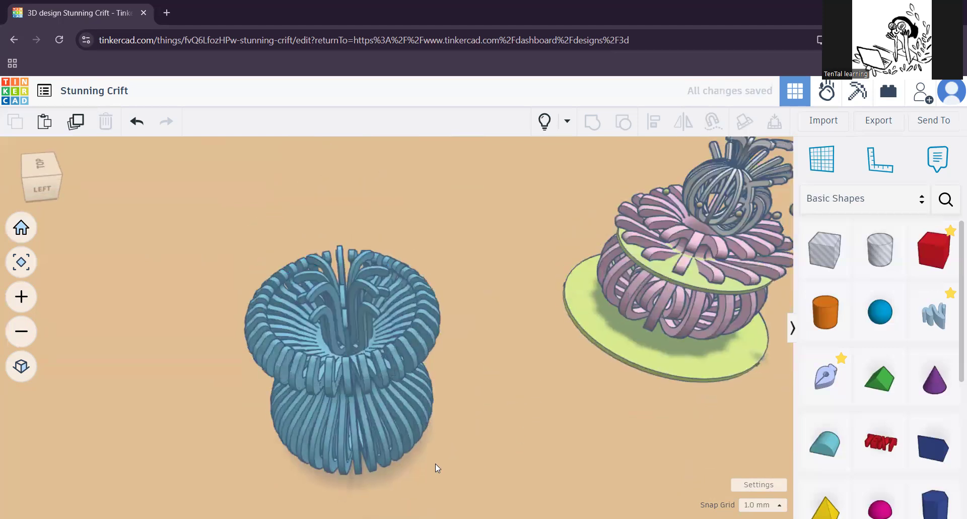
- Select the vase and the fountain-shaped group and align their centres along both horizontal axes
click(352, 299)
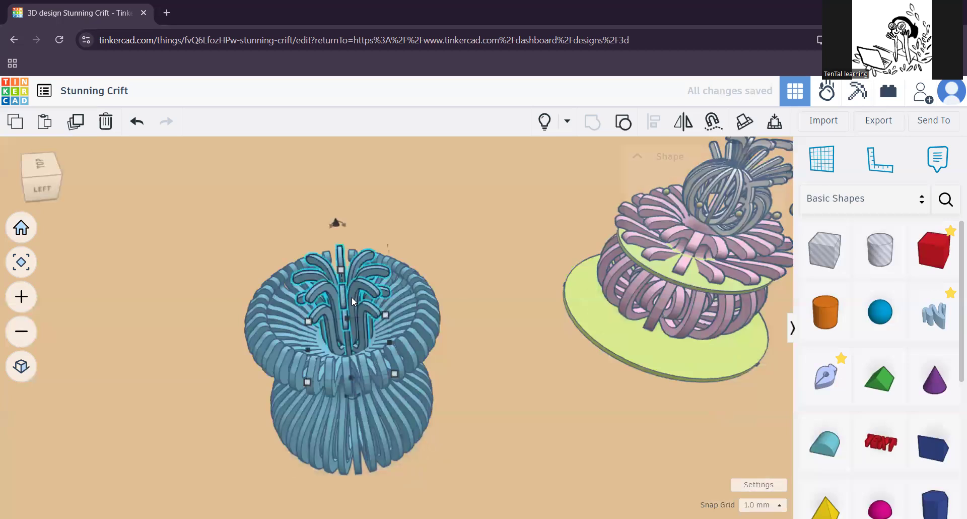
shift+click(417, 353)
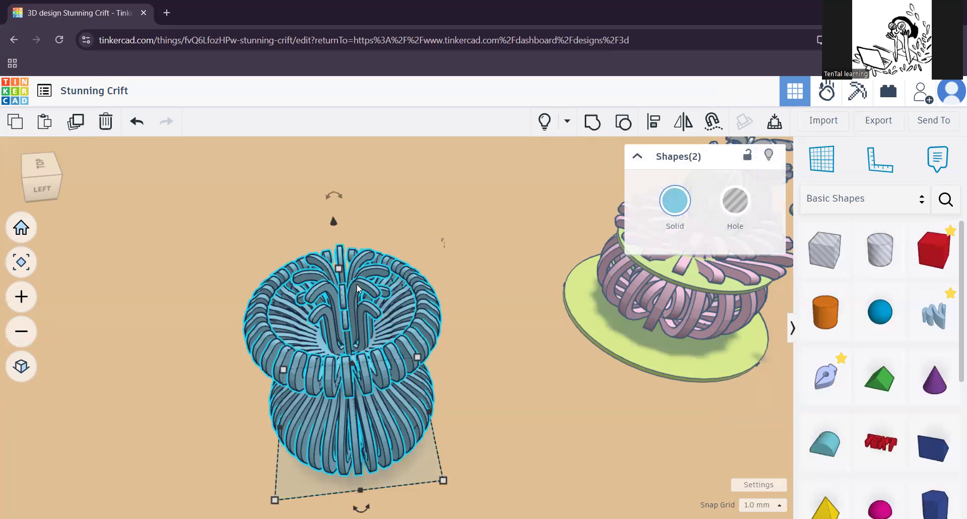
click(460, 334)
click(422, 331)
click(211, 228)
drag(190, 204, 444, 481)
click(654, 131)
middle_drag(426, 392, 440, 364)
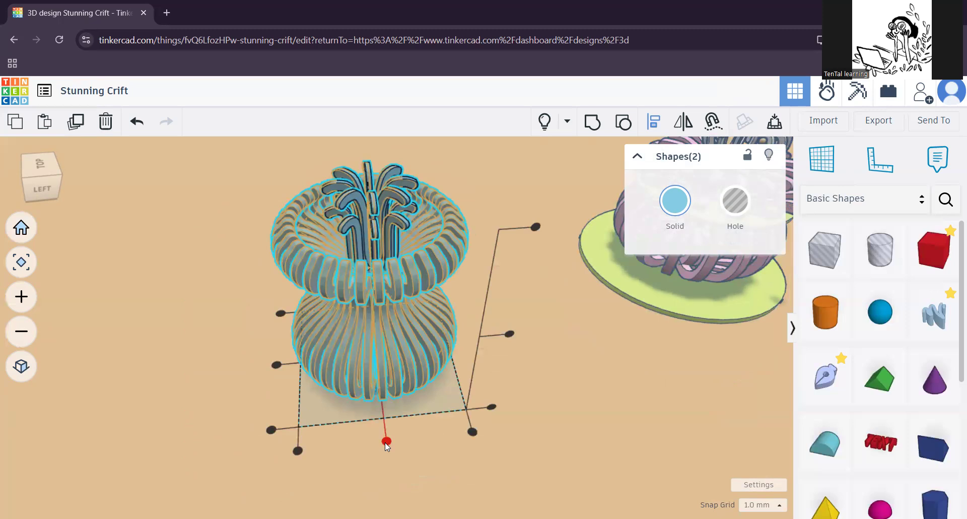
click(386, 441)
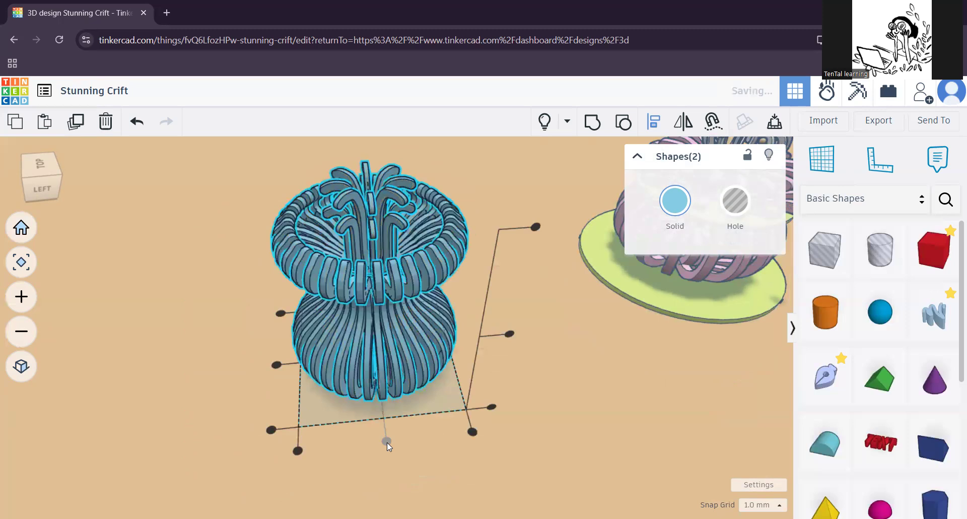
click(276, 365)
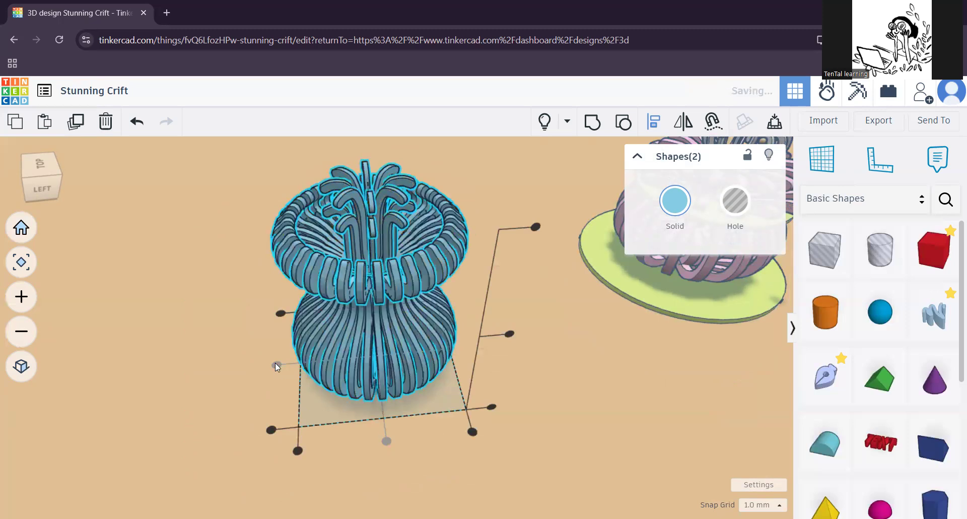
click(502, 440)
- Recolour the vase with a custom green, hex 8cc469 (RGB 140, 196, 105)
middle_drag(517, 390, 519, 422)
right_drag(528, 457, 470, 446)
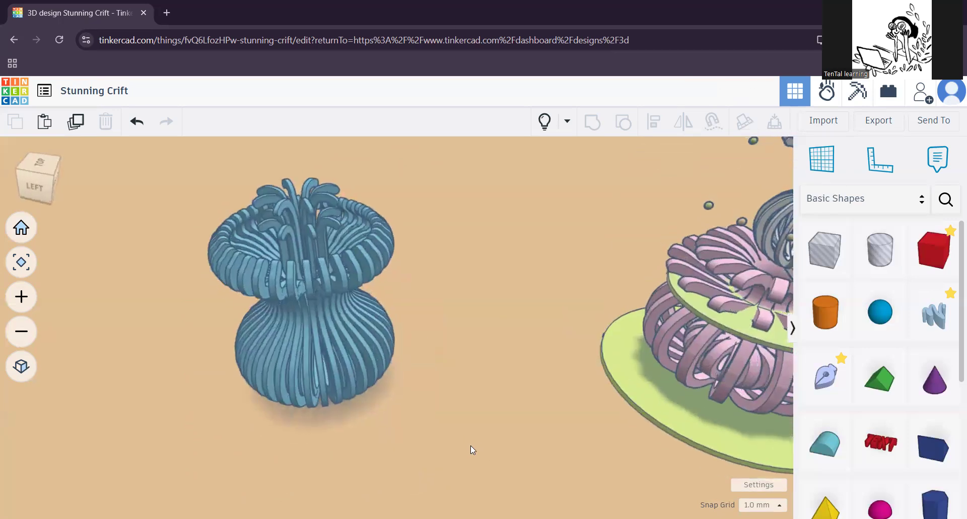
click(370, 268)
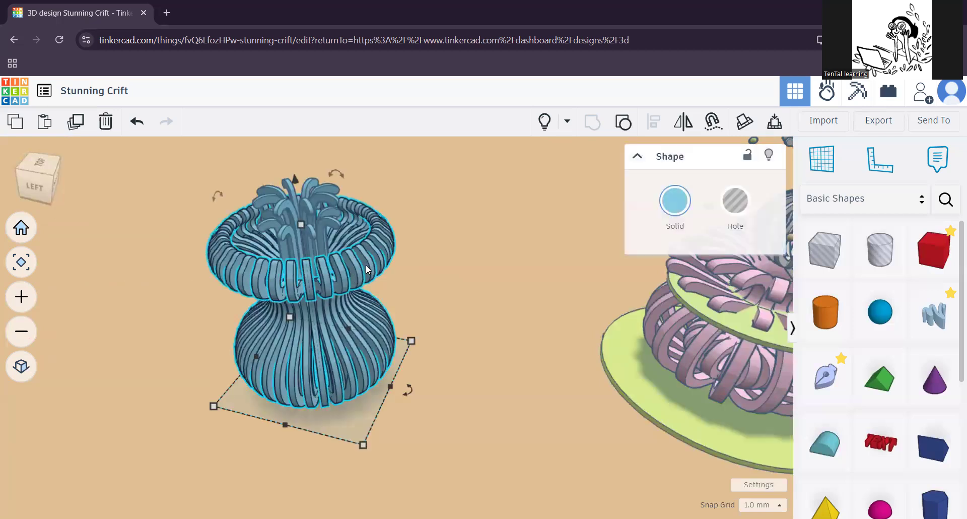
click(676, 207)
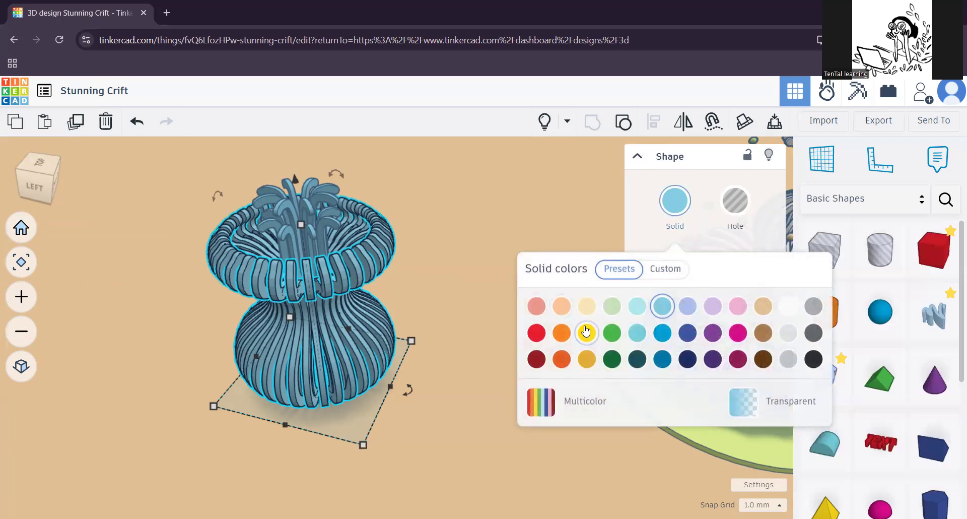
click(665, 269)
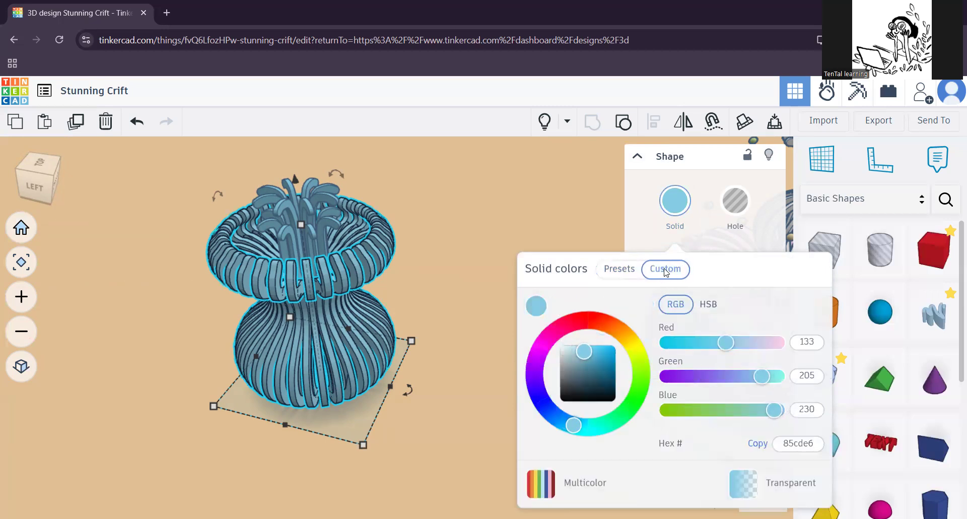
mouse_move(587, 364)
mouse_down()
mouse_move(579, 380)
mouse_move(568, 340)
mouse_move(604, 364)
mouse_move(594, 377)
mouse_move(574, 370)
mouse_move(584, 362)
mouse_up()
drag(634, 378, 612, 329)
drag(747, 342, 756, 378)
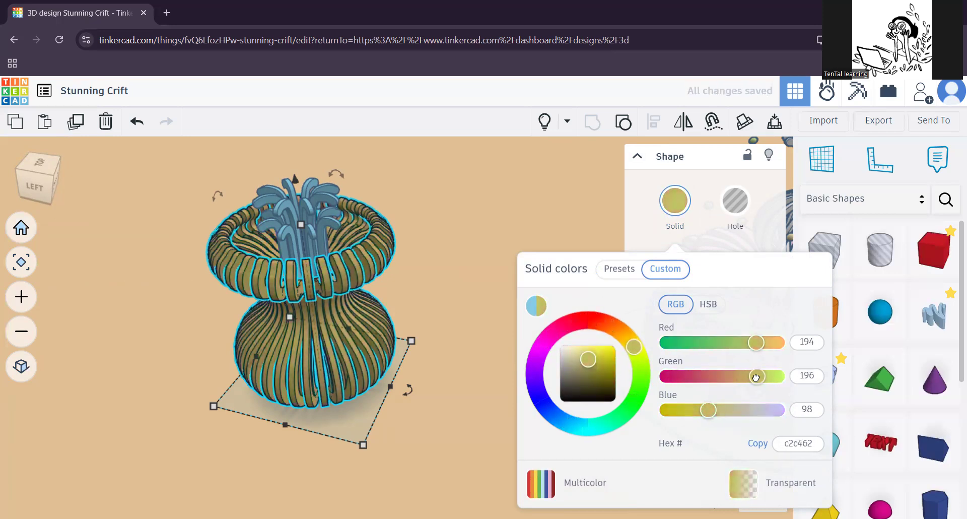
drag(634, 346, 641, 378)
mouse_move(706, 411)
mouse_down()
mouse_move(695, 411)
mouse_move(711, 411)
mouse_up()
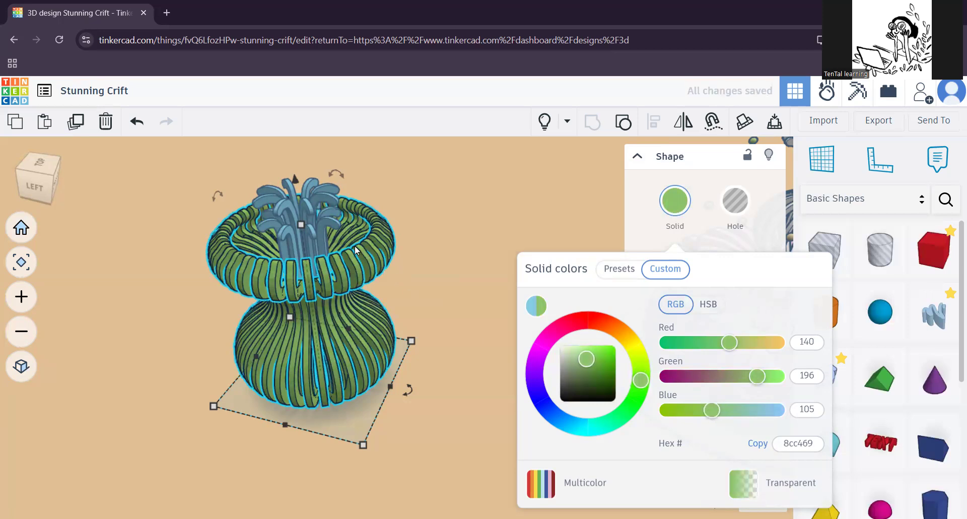
- Recolour the fountain-shaped insert with a custom muted yellow, hex dccd73 (RGB 220, 205, 115)
click(314, 207)
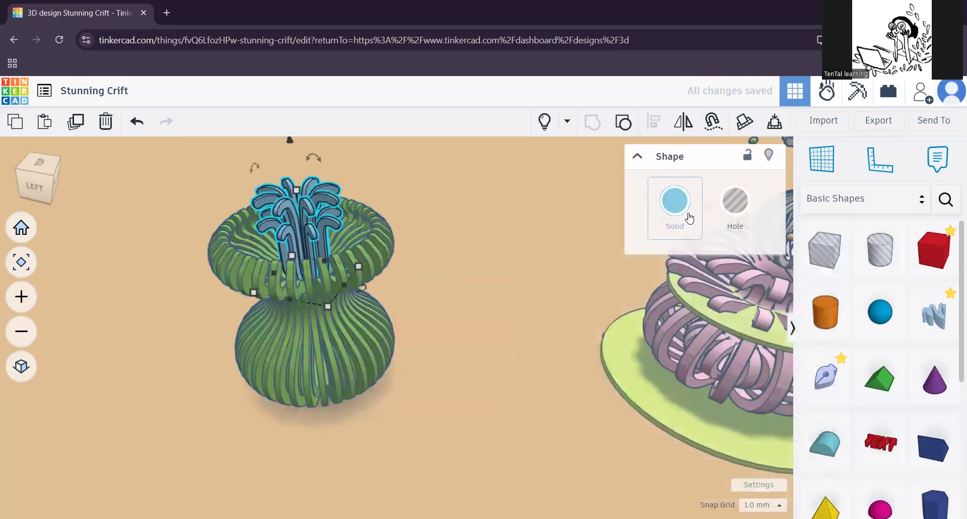
click(688, 216)
click(666, 272)
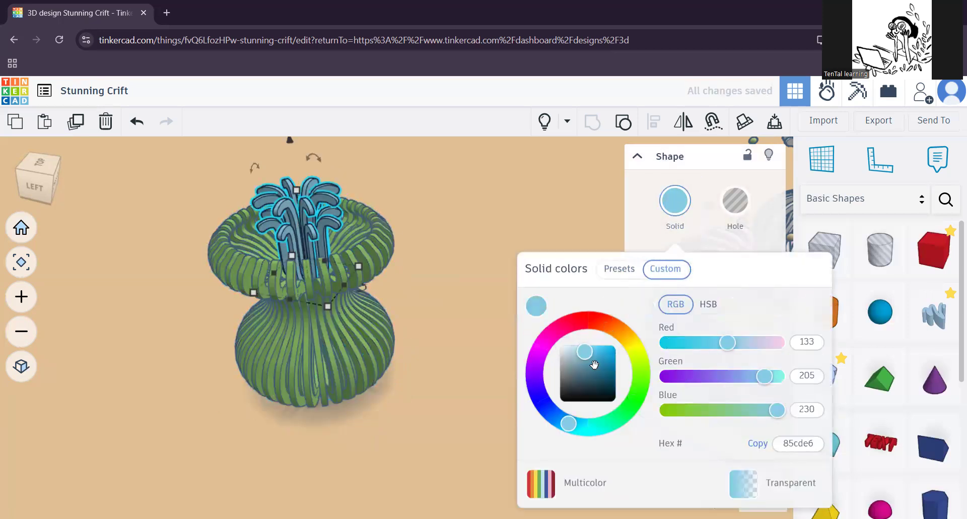
mouse_move(723, 409)
mouse_down()
mouse_move(700, 410)
mouse_move(717, 410)
mouse_up()
drag(636, 397, 636, 349)
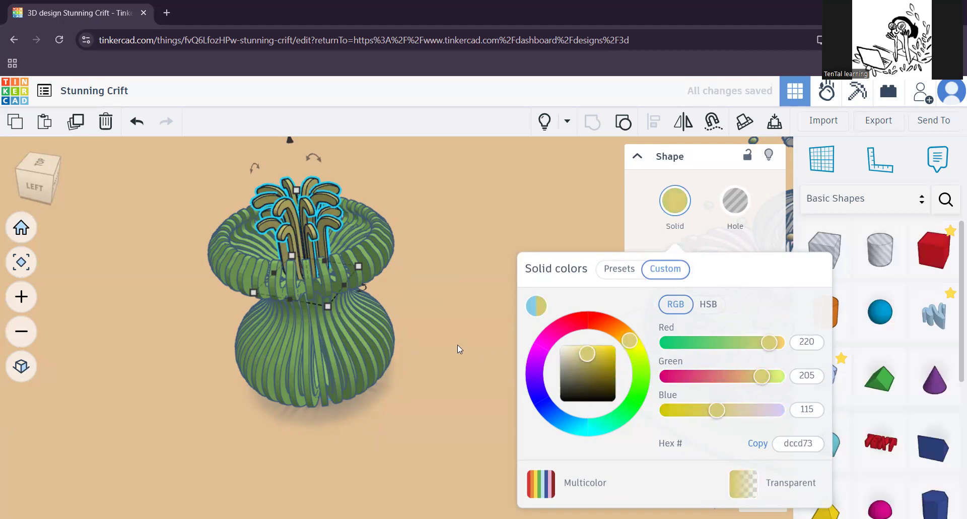
click(460, 346)
- Add a sphere beside the vase and raise it 43 mm above the workplane
scroll(530, 403, up, 5)
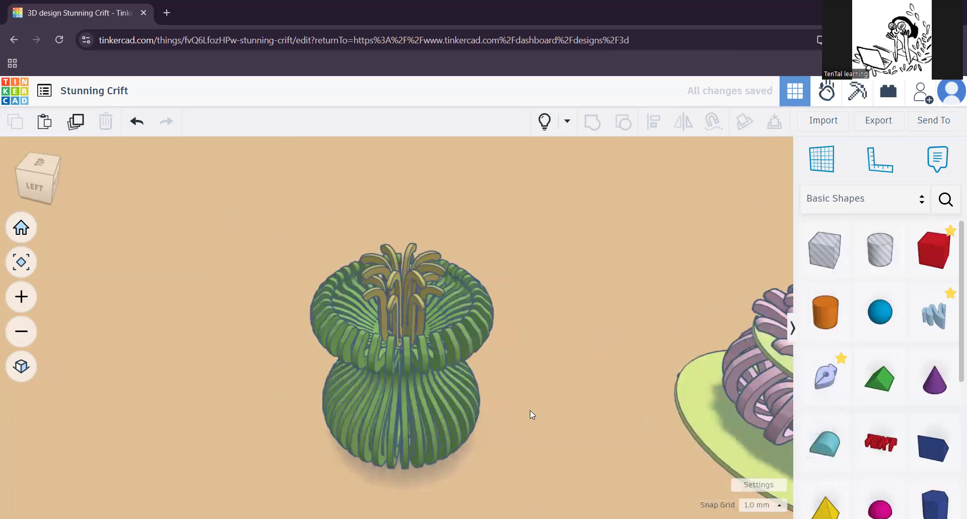
scroll(537, 379, down, 5)
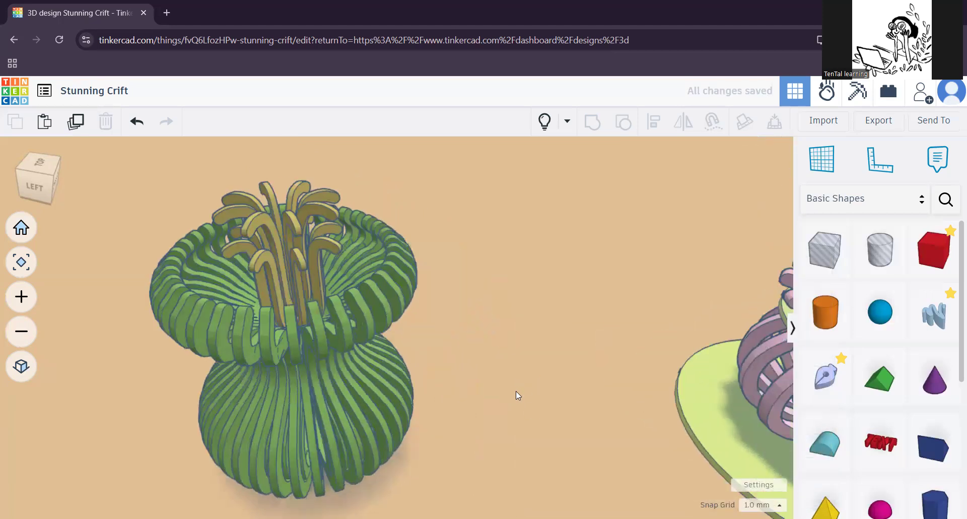
right_drag(511, 408, 681, 379)
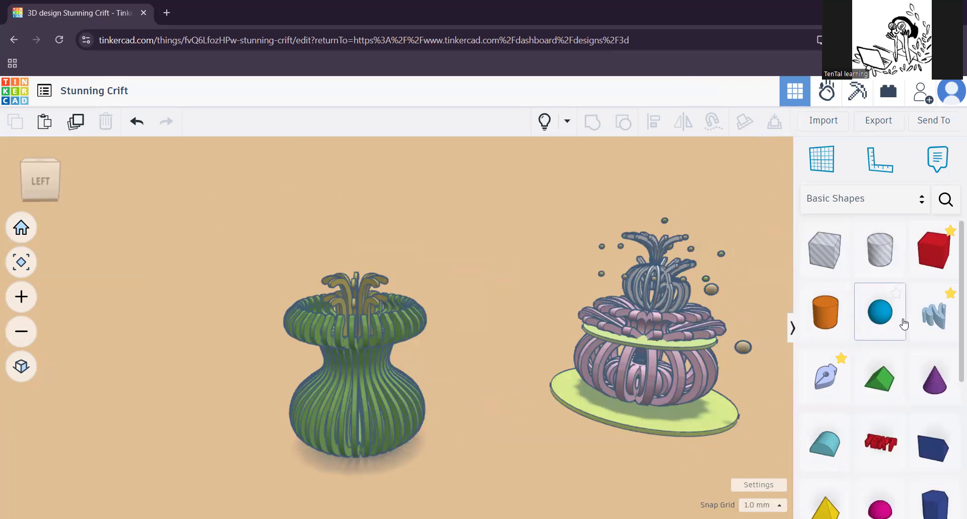
drag(884, 319, 424, 252)
drag(361, 289, 227, 427)
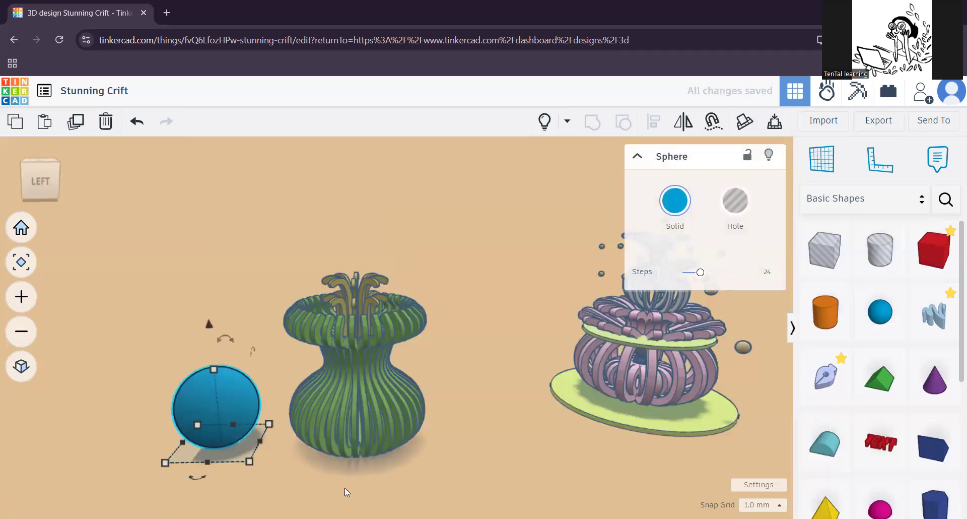
drag(208, 325, 238, 138)
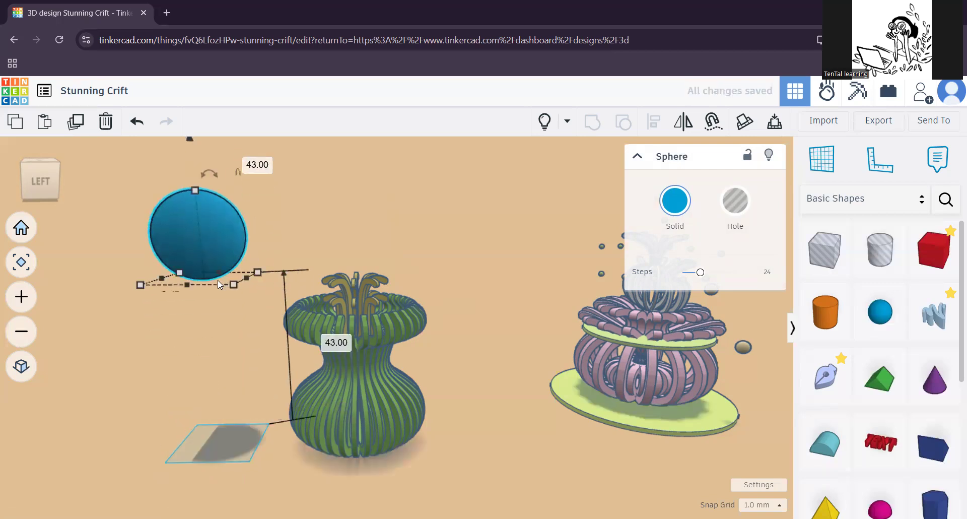
- Shift the raised sphere horizontally until it sits over the fountain-shaped insert in the side view
key(Right)
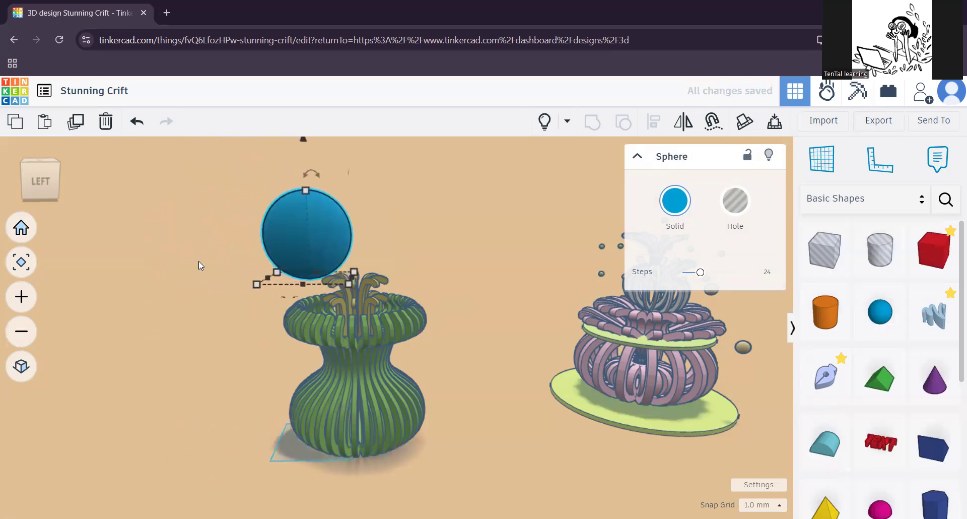
key(Left)
key(Left)
key(Left)
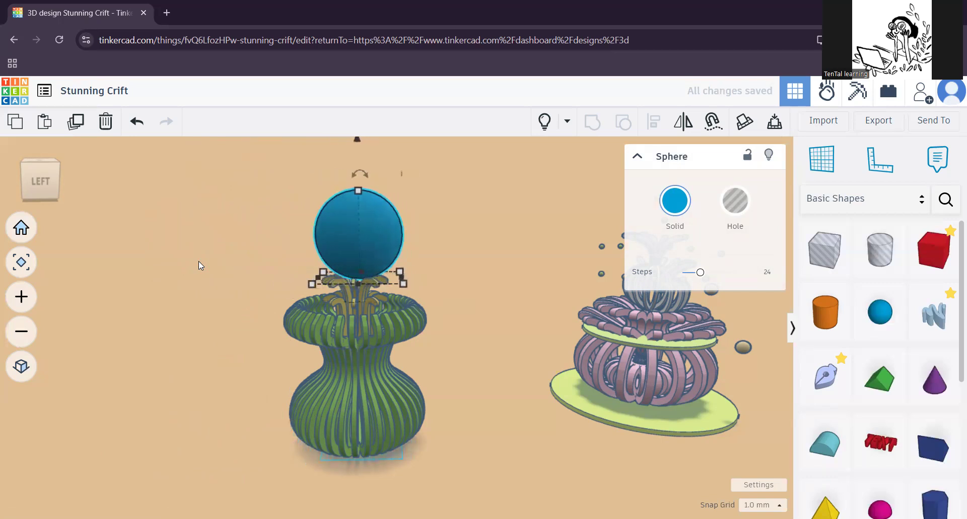
- Scale the sphere down uniformly to 7 mm wide and deep
scroll(372, 356, up, 5)
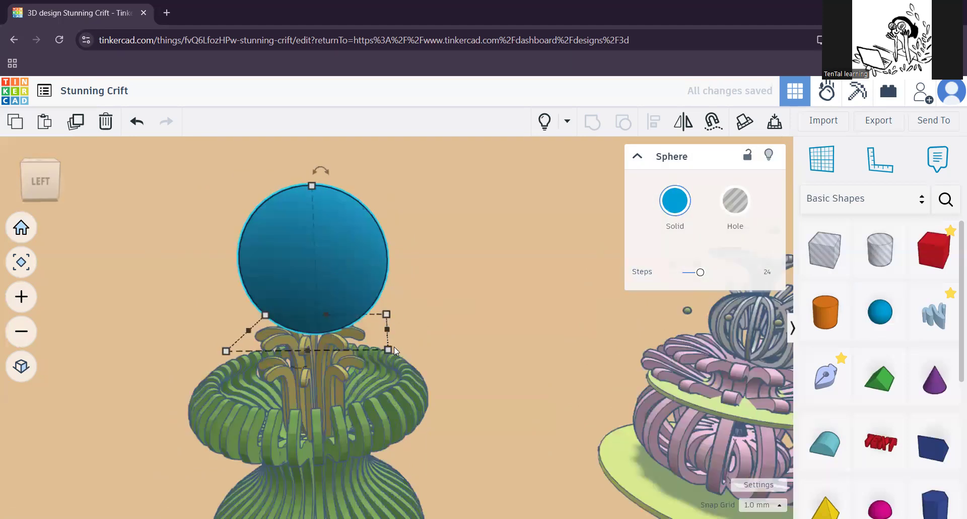
drag(387, 349, 301, 308)
scroll(380, 358, up, 3)
scroll(350, 355, up, 2)
middle_drag(350, 355, 413, 395)
right_drag(447, 467, 384, 334)
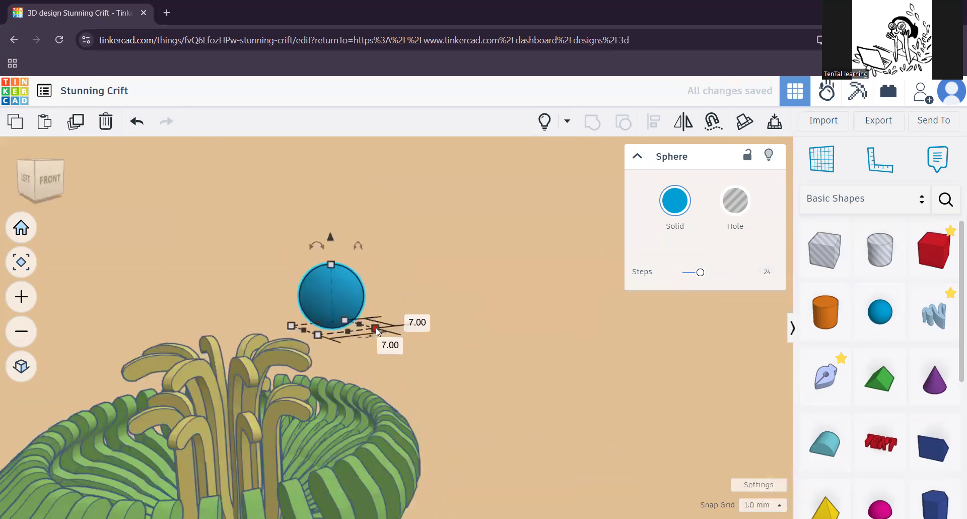
- Nudge the sphere horizontally until it sits just above the curled tips of the fountain-shaped insert
key(Left)
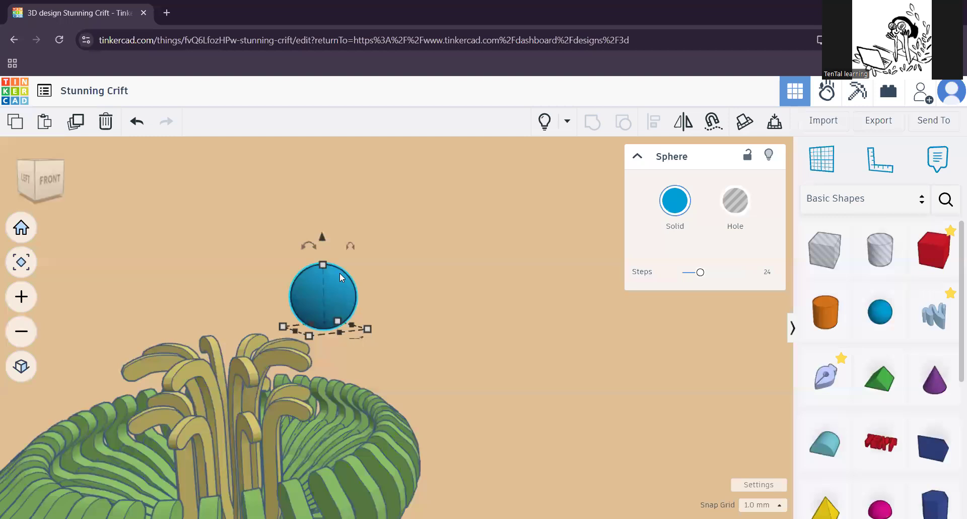
key(Left)
key(Left)
key(Left)
key(Left)
key(Left)
key(Left)
key(Left)
key(Left)
key(Left)
key(Left)
key(Left)
key(Down)
key(Down)
key(Down)
key(Down)
key(Down)
key(Down)
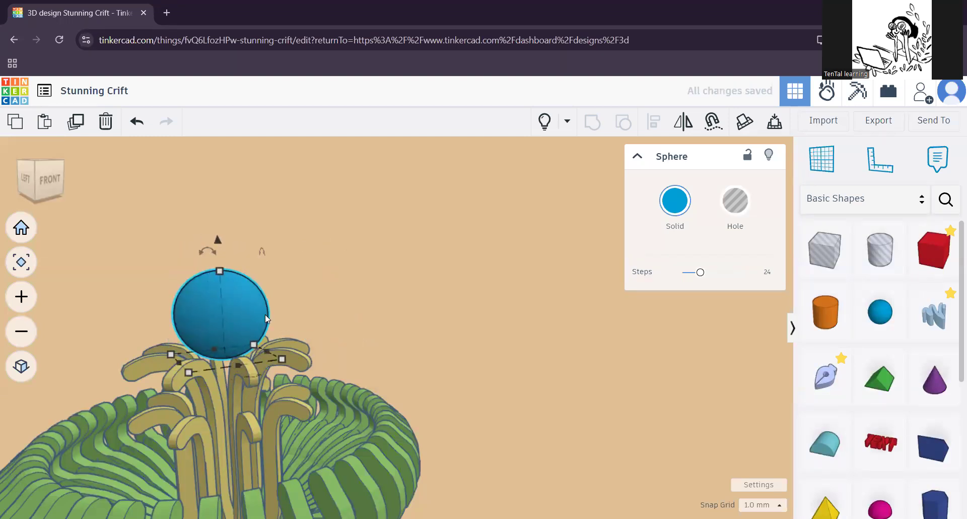
- Shrink the sphere uniformly to 2 mm and nudge it along the top of the fountain-shaped insert
drag(221, 271, 222, 331)
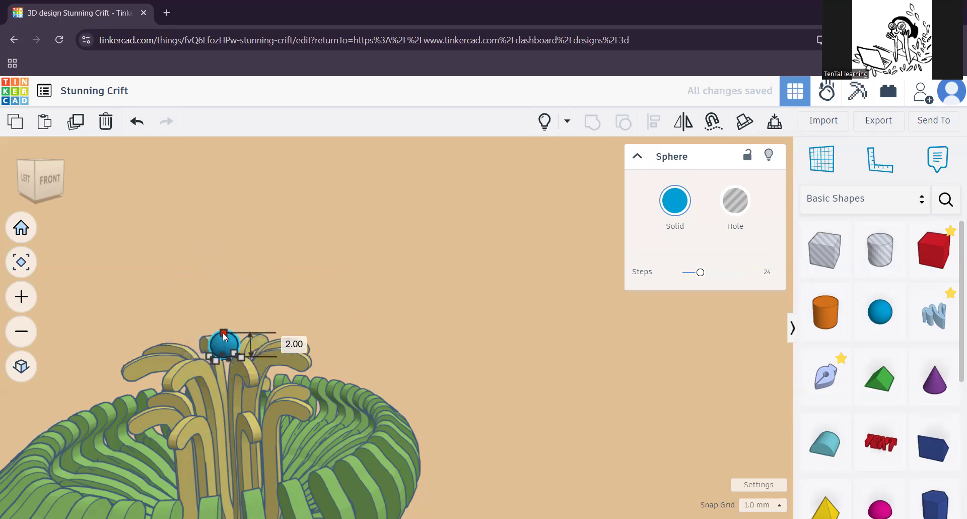
click(278, 303)
middle_drag(246, 413, 512, 355)
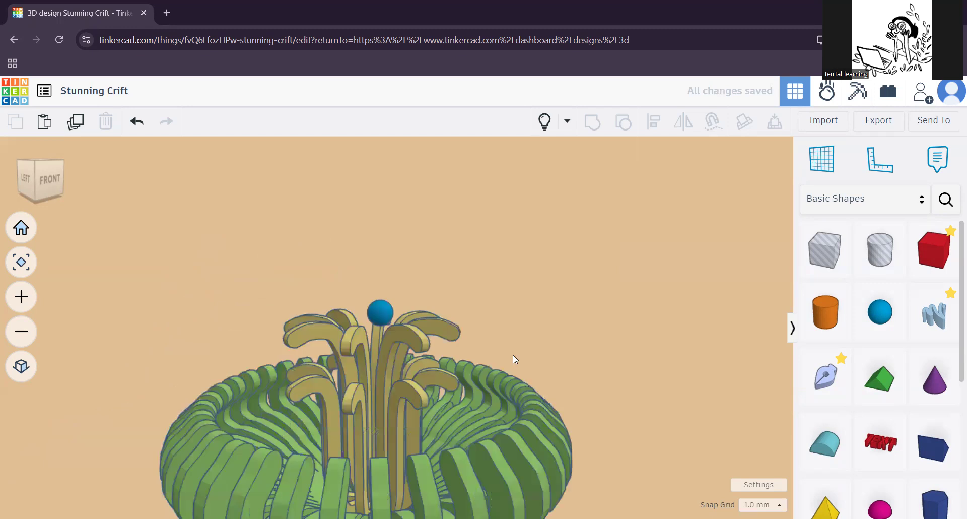
click(384, 316)
key(Right)
key(Right)
key(Right)
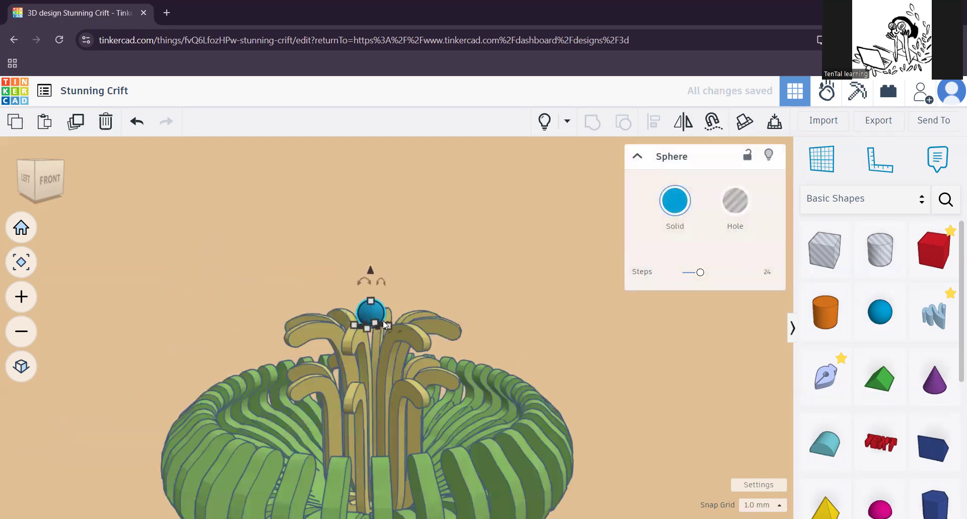
click(499, 368)
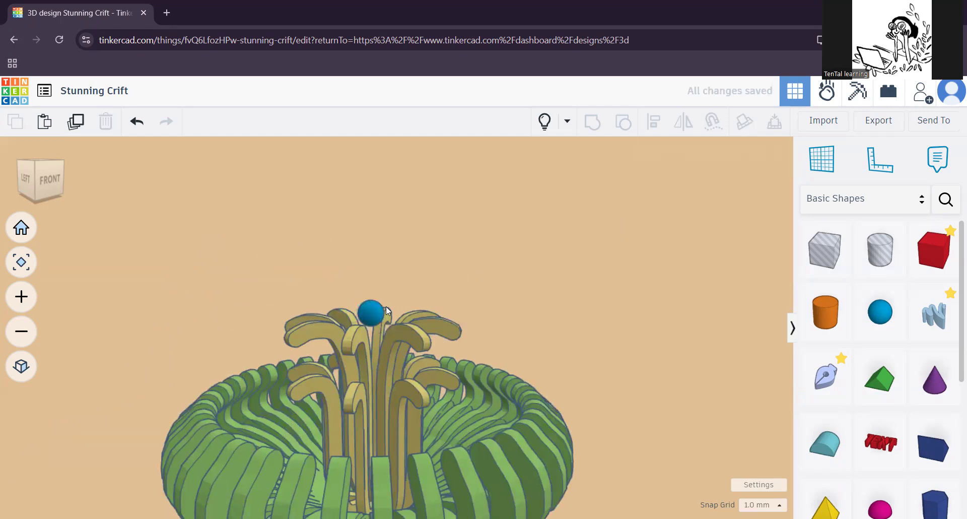
- Colour the small sphere with the bright yellow preset
click(368, 327)
click(675, 201)
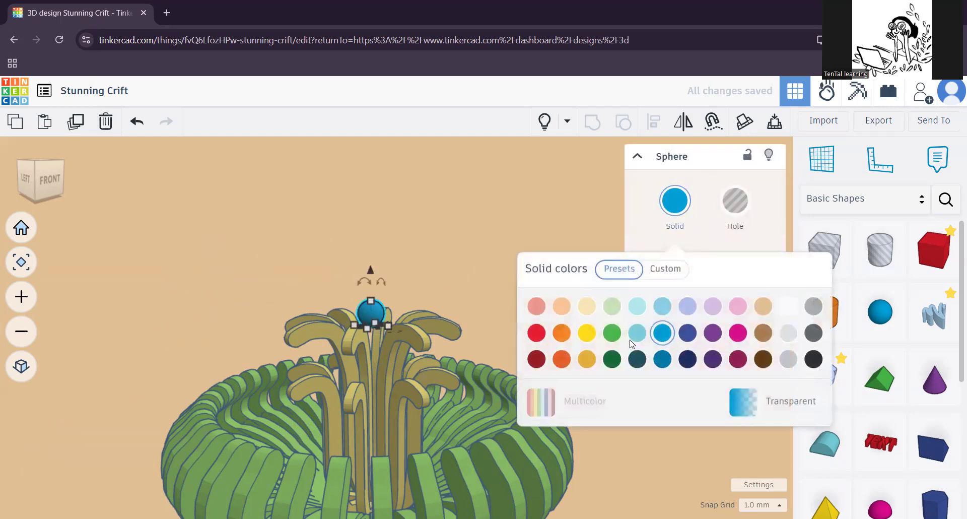
click(587, 333)
click(459, 353)
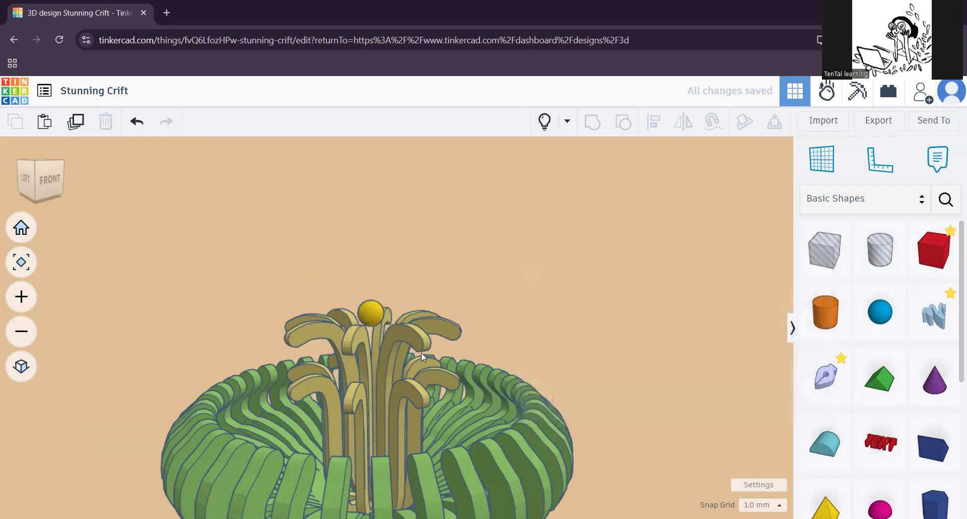
- Recolour the small sphere with a custom coral pink, hex ff7684 (RGB 255, 118, 132)
click(373, 315)
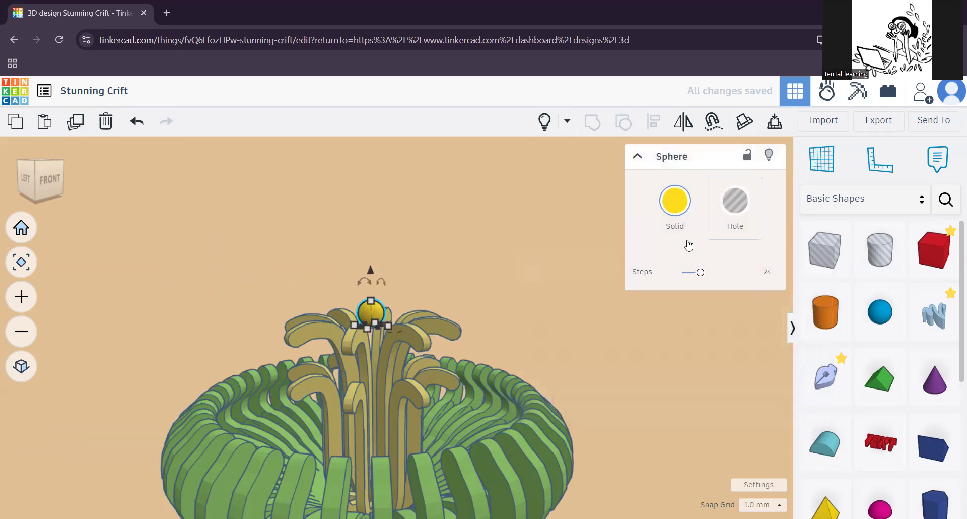
click(674, 201)
click(665, 268)
drag(674, 410, 725, 410)
drag(768, 378, 717, 374)
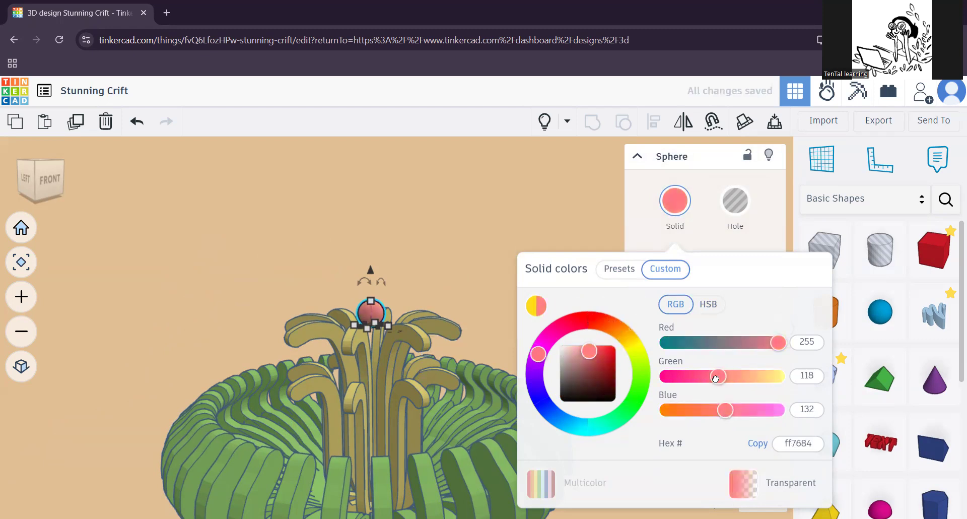
click(442, 274)
- Examine the pink sphere's position relative to the curled tips of the fountain-shaped insert from several angles
right_drag(442, 274, 518, 315)
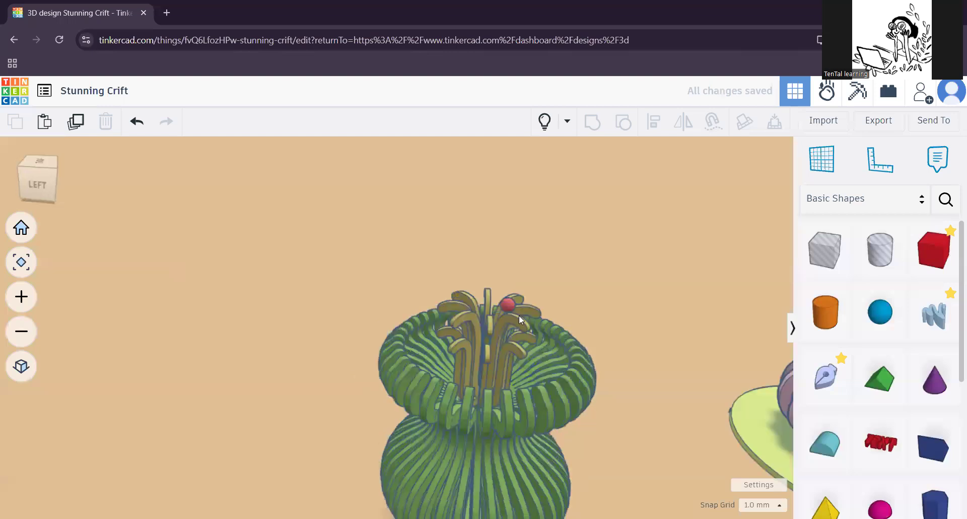
click(492, 305)
click(524, 322)
right_drag(546, 355, 454, 379)
scroll(455, 378, up, 4)
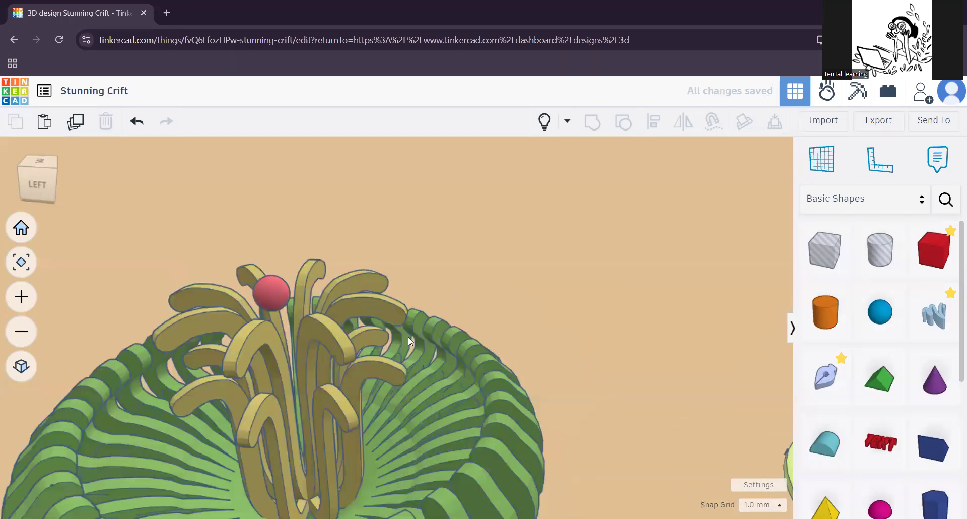
middle_drag(408, 337, 504, 367)
scroll(561, 388, up, 3)
right_drag(544, 400, 391, 273)
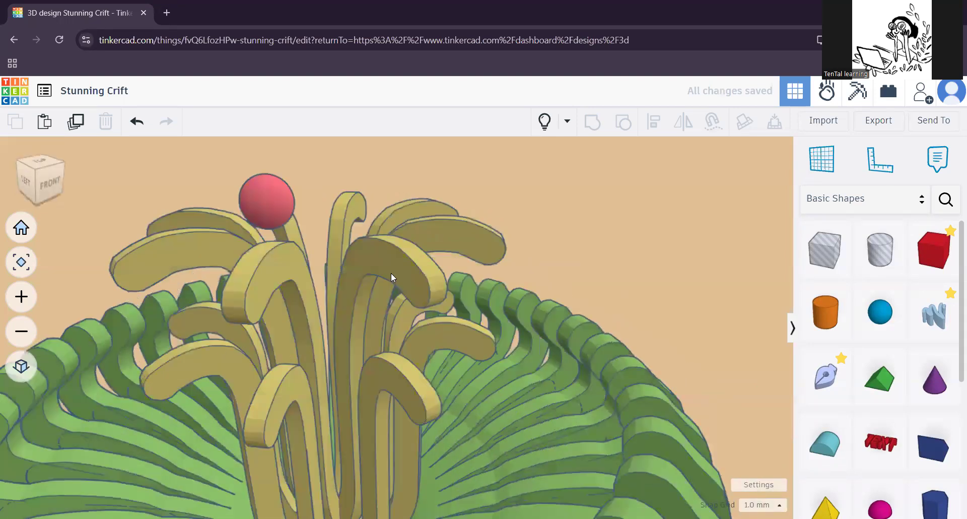
- Centre the pink sphere on the fountain-shaped insert along both horizontal axes with Align
click(282, 266)
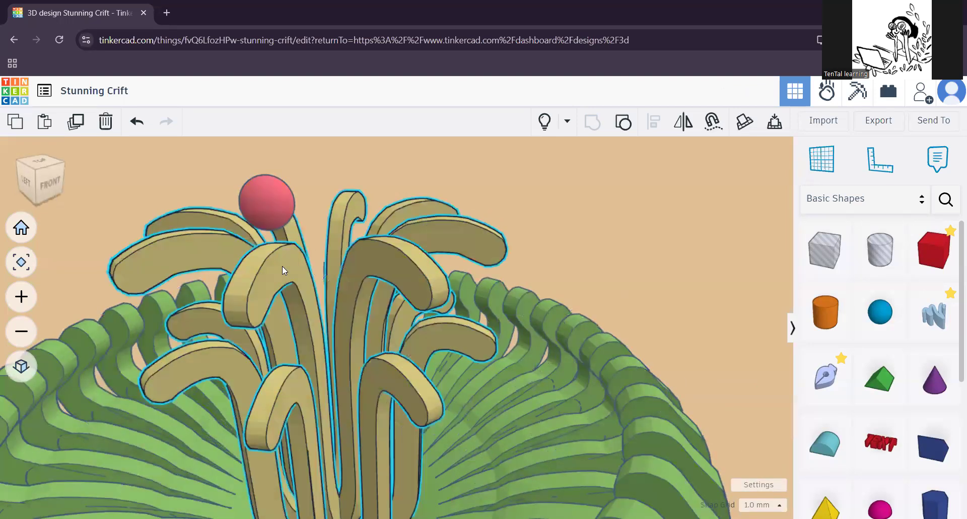
click(266, 201)
click(386, 257)
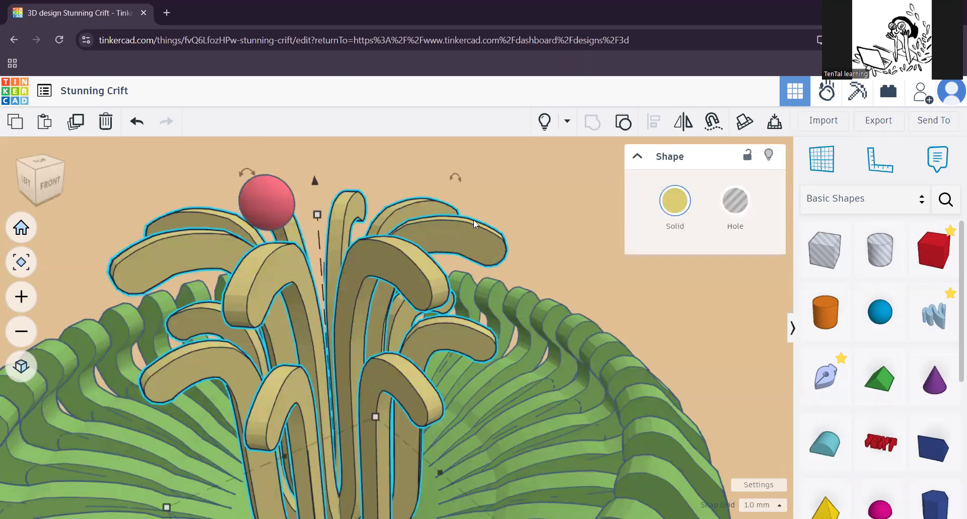
click(343, 158)
right_drag(368, 301, 303, 184)
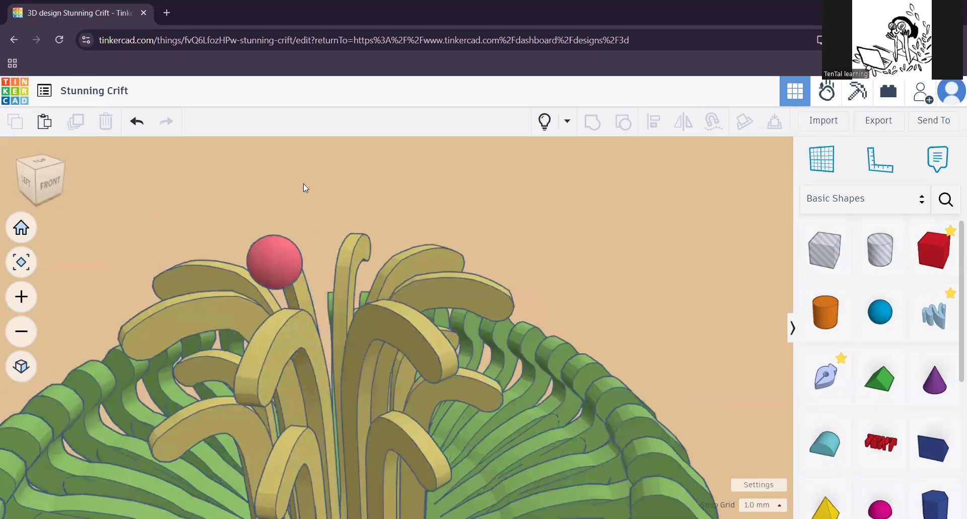
click(277, 261)
shift+click(260, 328)
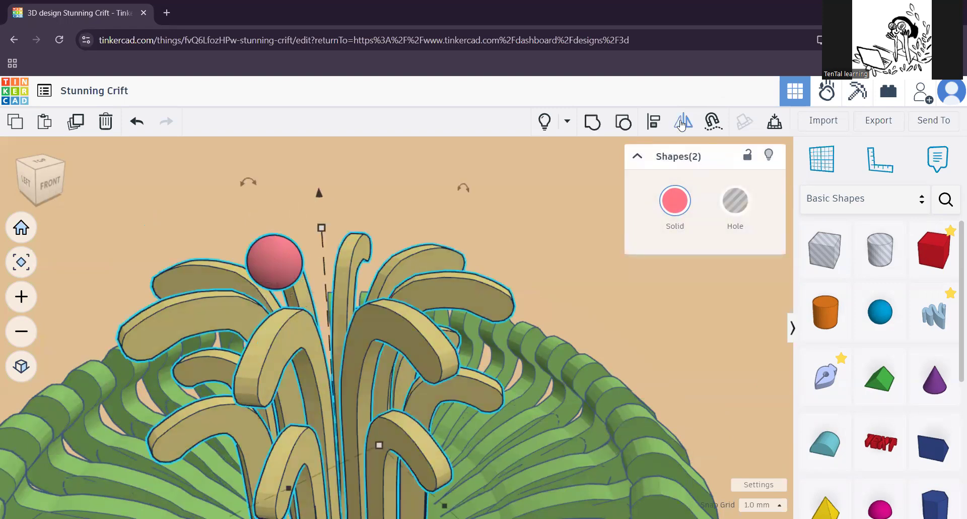
click(655, 123)
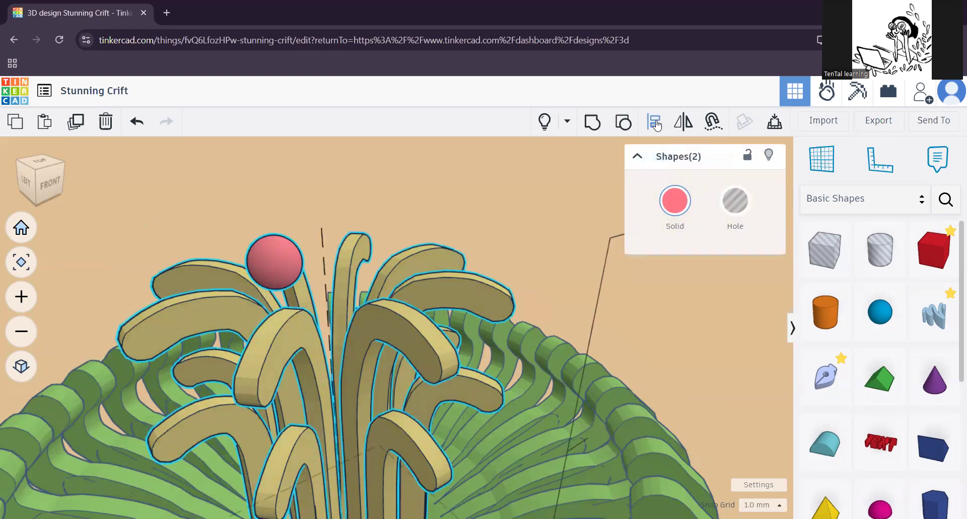
middle_drag(379, 364, 385, 267)
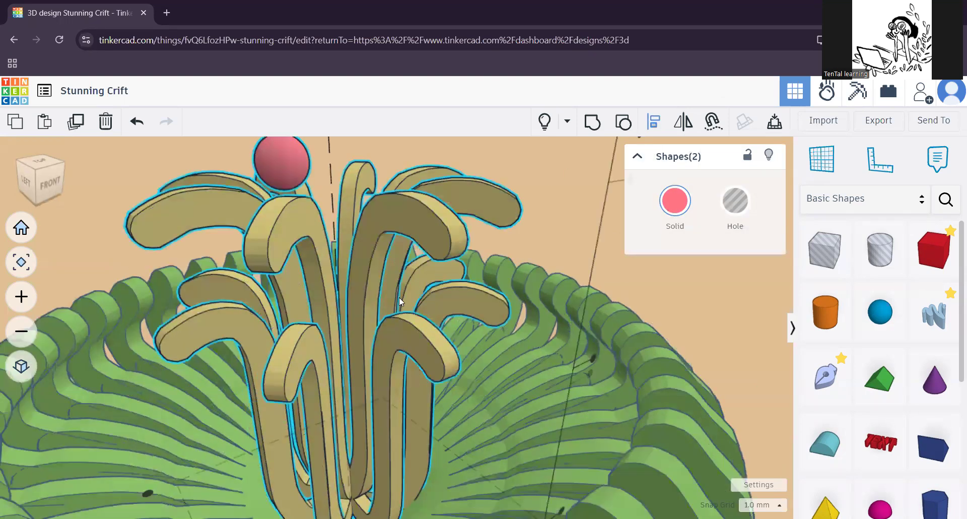
scroll(392, 259, down, 4)
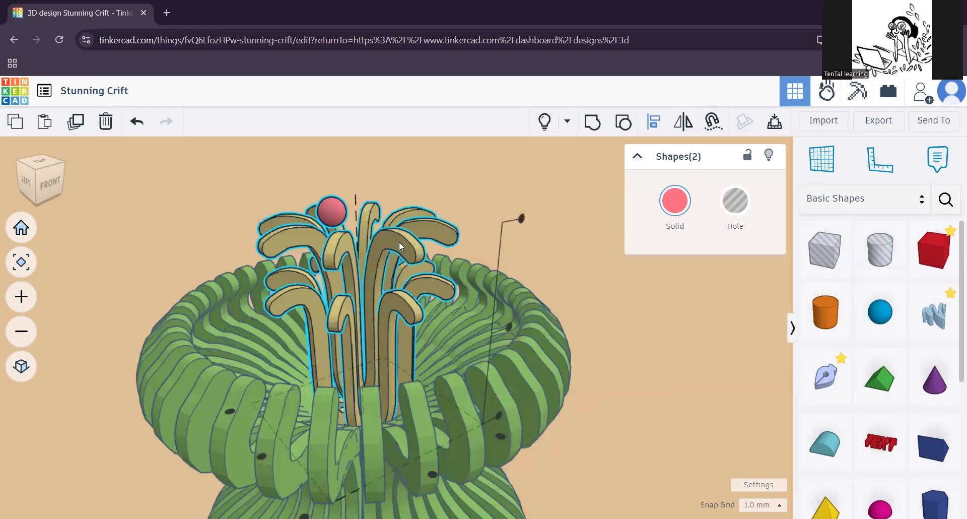
click(432, 474)
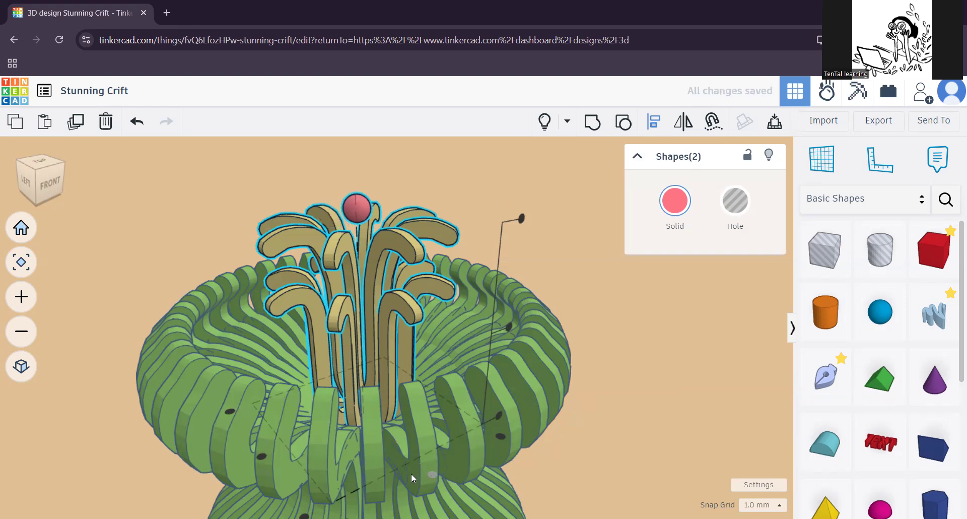
click(261, 457)
click(606, 321)
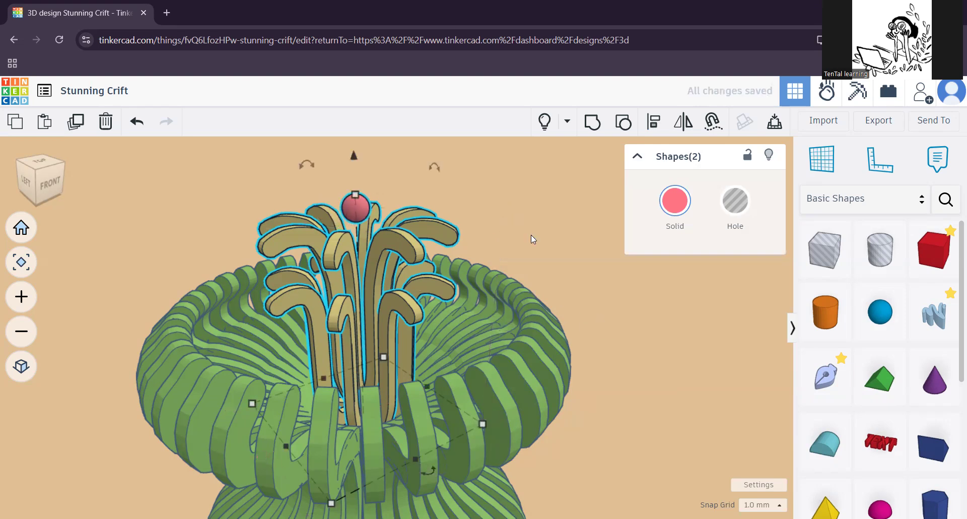
- Duplicate the centred pink sphere and move the copy sideways until it sits beyond the insert's right-hand curled arms
click(554, 277)
scroll(603, 375, down, 3)
right_drag(599, 430, 457, 419)
right_drag(390, 370, 302, 313)
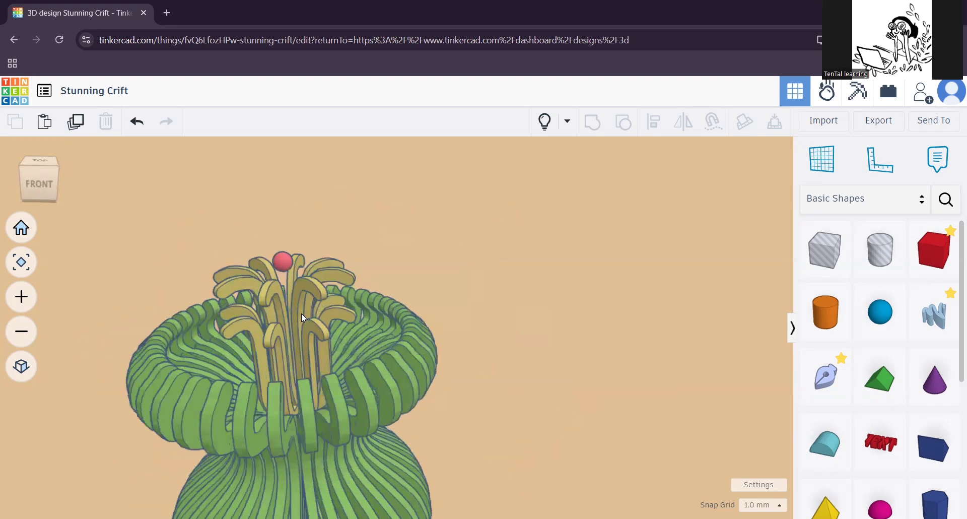
scroll(307, 312, up, 5)
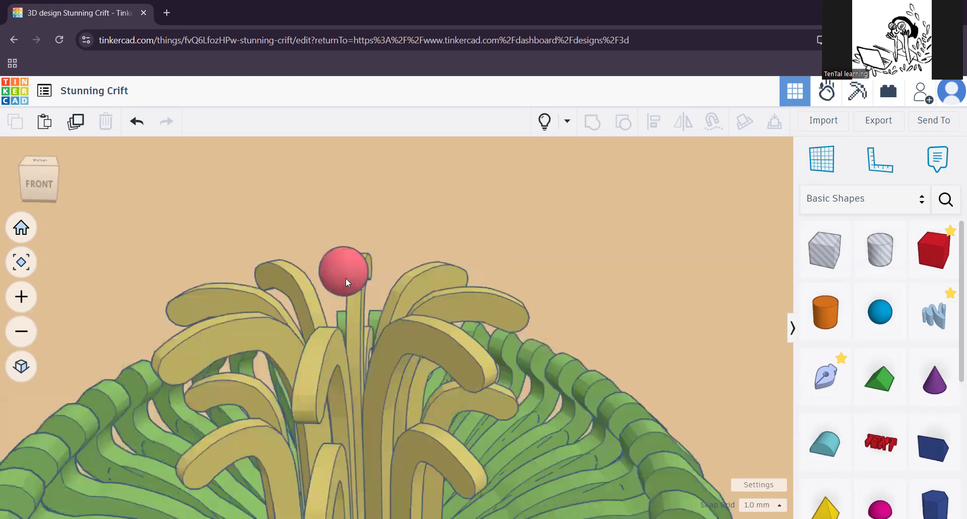
click(345, 277)
click(75, 122)
key(shift+Right)
key(shift+Right)
key(shift+Right)
key(shift+Right)
key(shift+Right)
key(shift+Right)
key(shift+Right)
key(shift+Right)
key(shift+Right)
key(shift+Right)
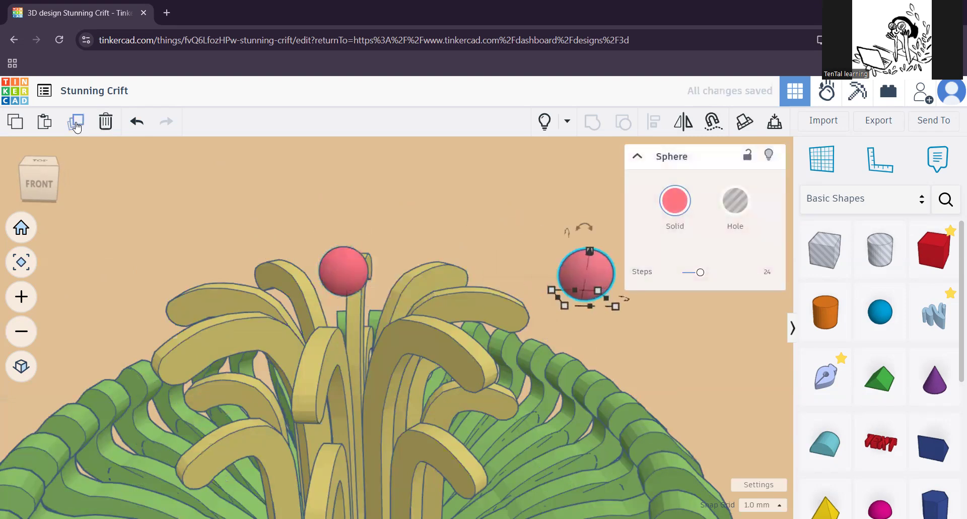
key(shift+Left)
key(shift+Left)
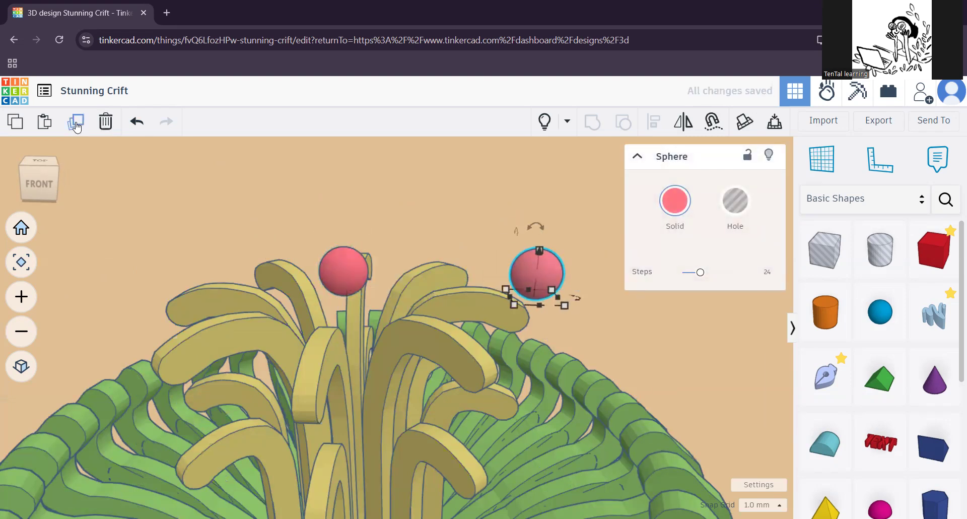
- Shrink the copied sphere uniformly to 1 mm
mouse_move(565, 306)
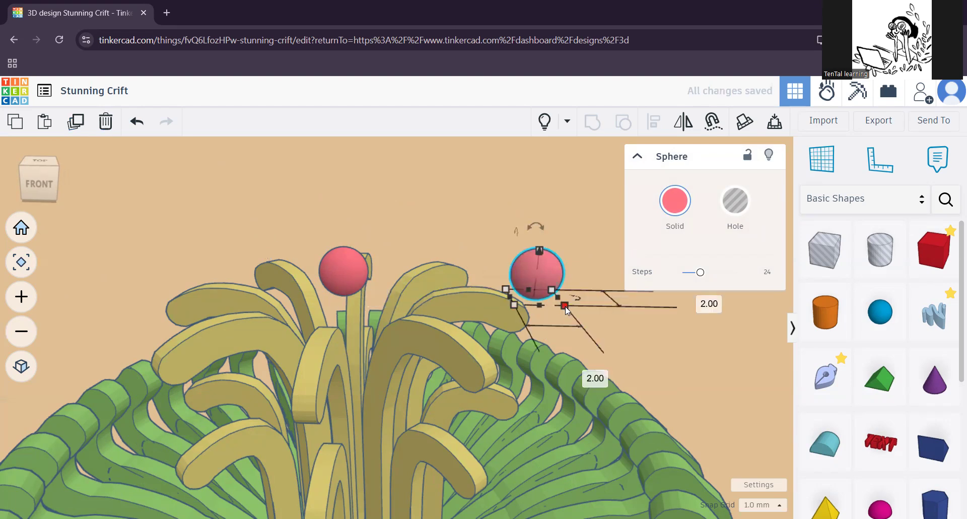
middle_drag(579, 291, 566, 319)
drag(526, 280, 527, 286)
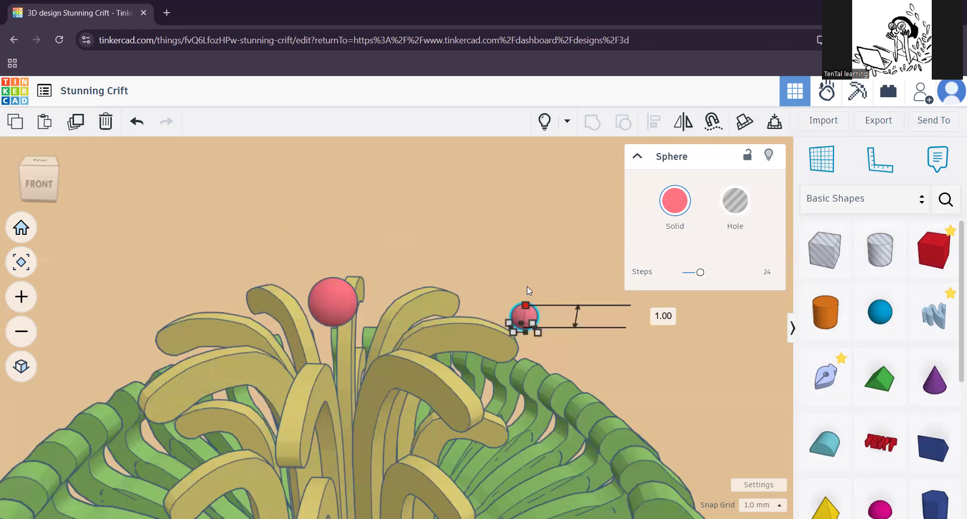
click(579, 357)
- Duplicate the 1 mm sphere and move the copy across to the opposite side of the fountain-shaped insert
scroll(584, 355, up, 5)
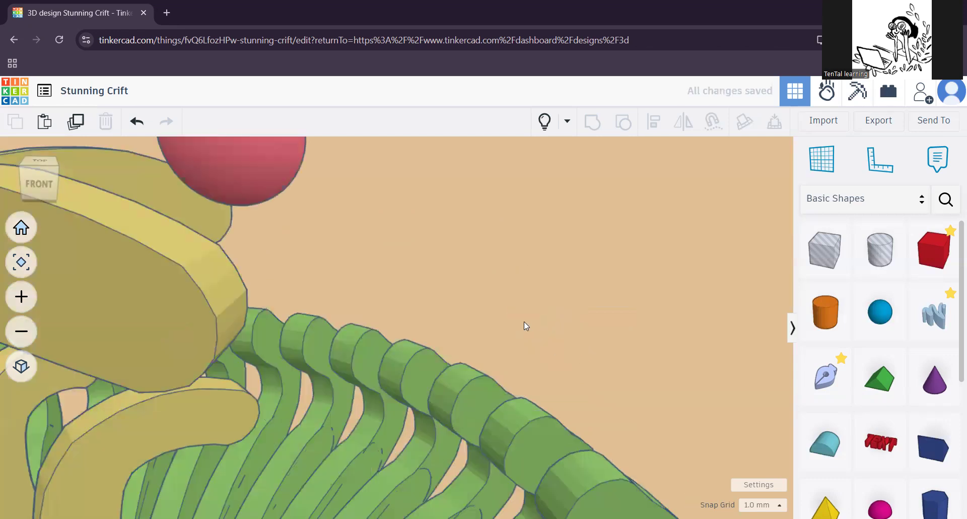
scroll(525, 321, down, 5)
click(489, 300)
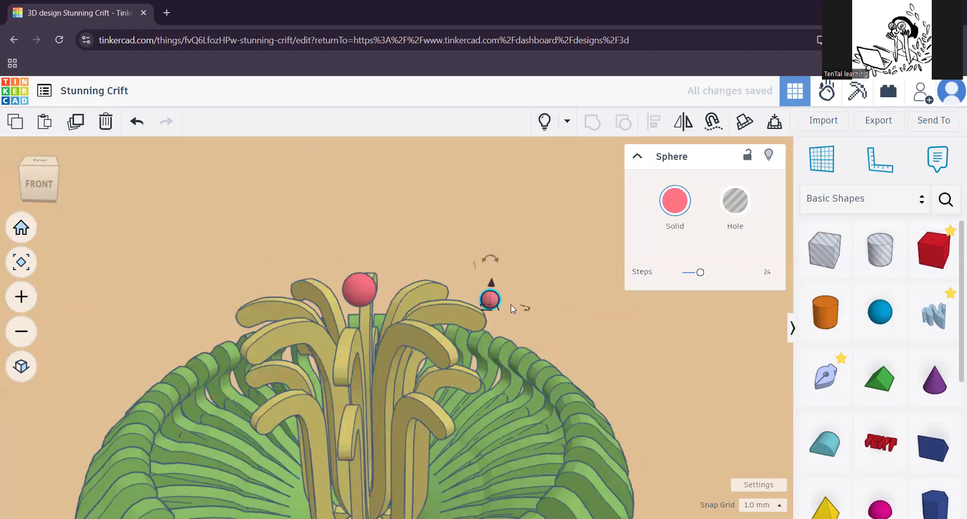
click(71, 124)
key(Left)
key(Left)
key(Left)
key(Left)
key(Left)
key(Left)
key(Left)
key(Left)
key(Left)
key(Left)
key(Left)
key(Left)
key(Left)
key(Left)
key(Left)
key(Left)
key(Left)
key(Left)
key(Left)
key(Left)
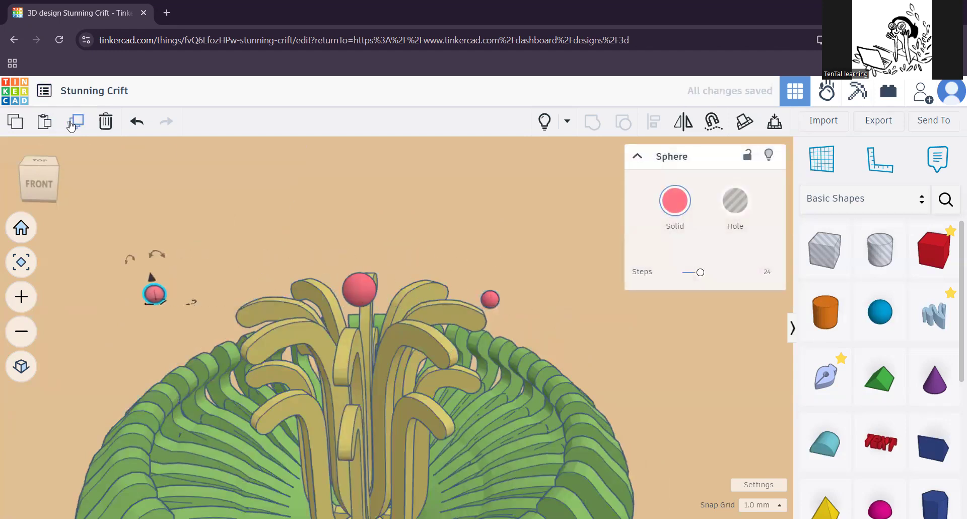
- Move the new sphere toward the front until it sits near the left side of the vase's rim
key(Down)
key(Down)
key(Down)
key(Down)
key(Down)
key(Down)
key(Down)
key(Down)
key(Down)
key(Down)
key(Right)
key(Right)
key(Right)
key(Right)
key(Right)
key(Right)
key(Right)
key(Right)
key(Right)
key(Right)
key(Right)
key(Right)
key(Right)
key(Right)
key(Right)
key(Right)
key(Up)
key(Up)
key(Up)
key(Up)
key(Up)
key(Up)
key(Down)
key(Down)
key(Down)
key(Down)
key(Down)
key(Down)
key(Down)
key(Down)
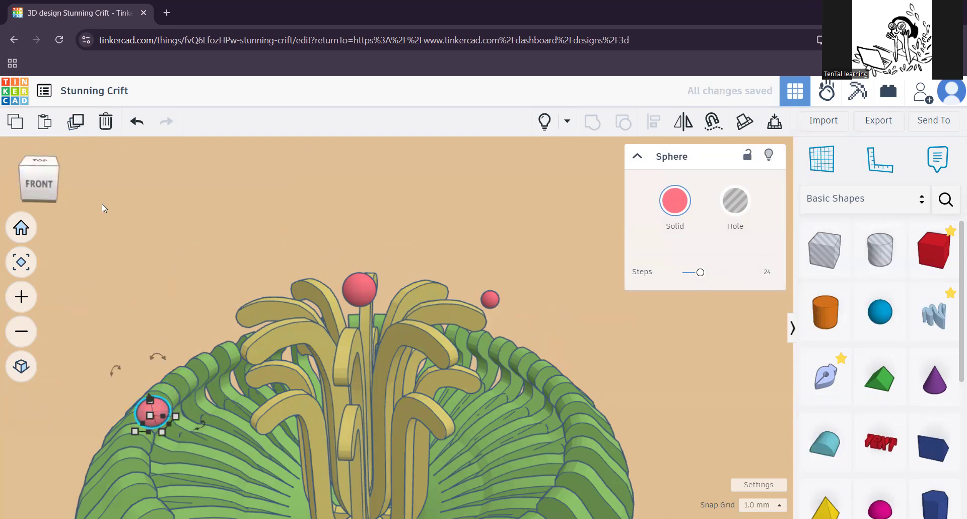
- Enlarge the sphere near the vase's rim uniformly to about 1.34 mm
middle_drag(252, 319, 318, 202)
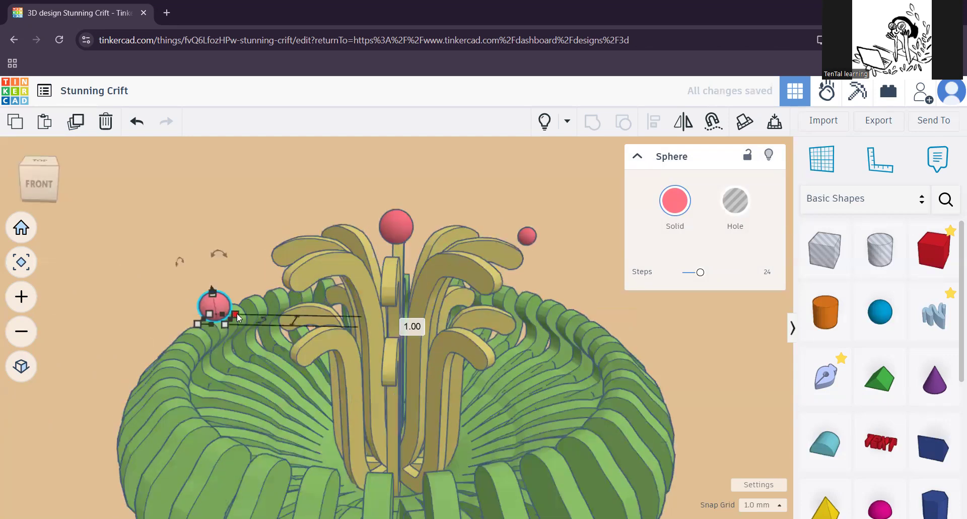
shift+drag(236, 313, 247, 311)
click(227, 230)
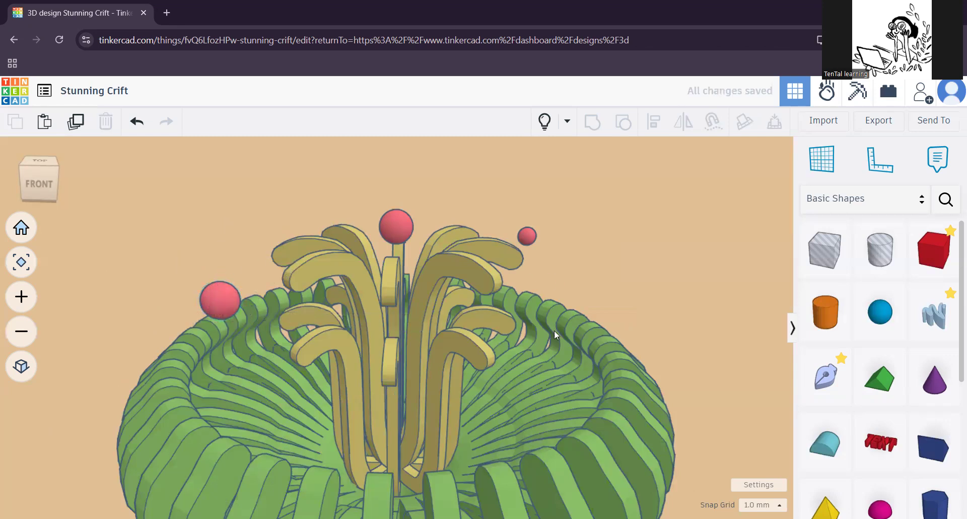
- Duplicate the 1.34 mm sphere, offset the copy to the right, and repeat the duplication twice to form a row
middle_drag(554, 330, 551, 376)
middle_drag(424, 355, 461, 333)
click(247, 364)
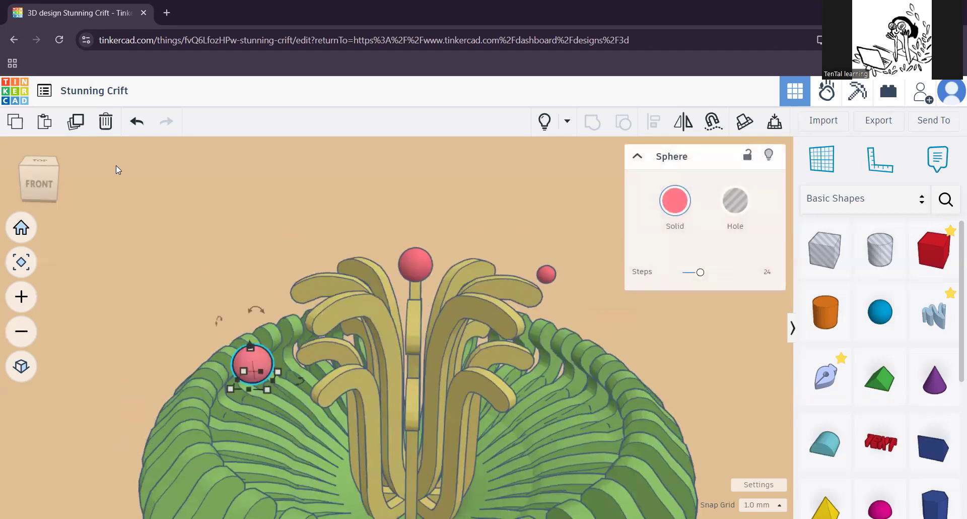
click(75, 121)
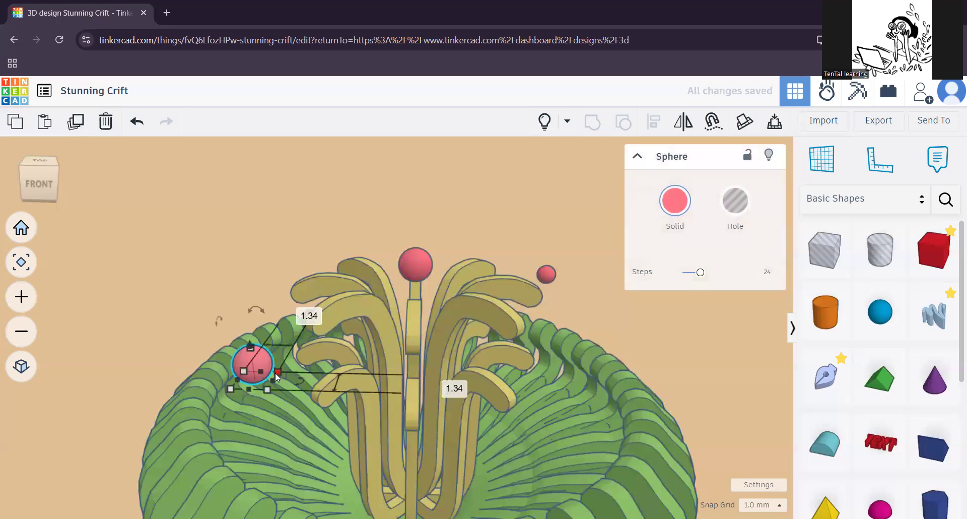
key(Right)
key(Right)
key(Right)
key(Right)
key(Right)
key(Right)
key(Right)
key(Right)
key(Right)
key(Right)
key(Right)
key(Right)
key(Right)
key(Right)
key(Right)
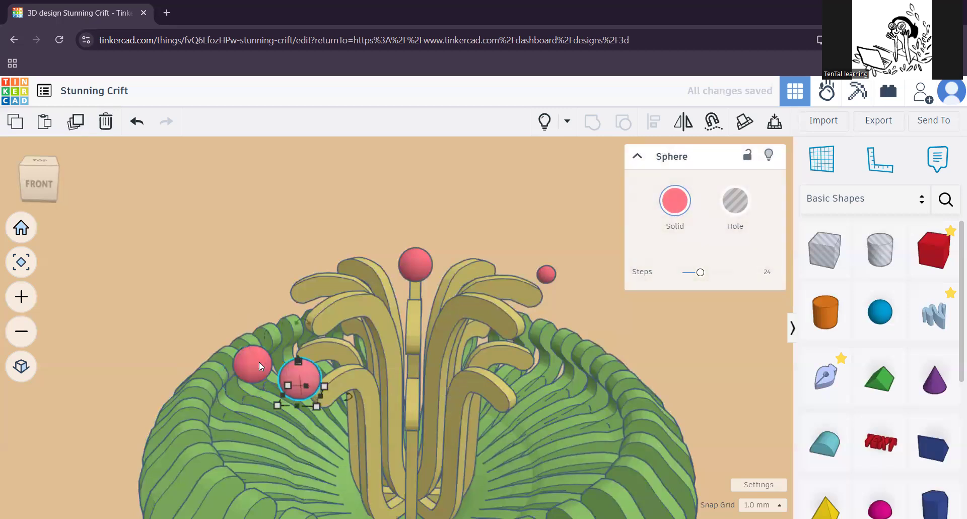
click(76, 122)
click(76, 123)
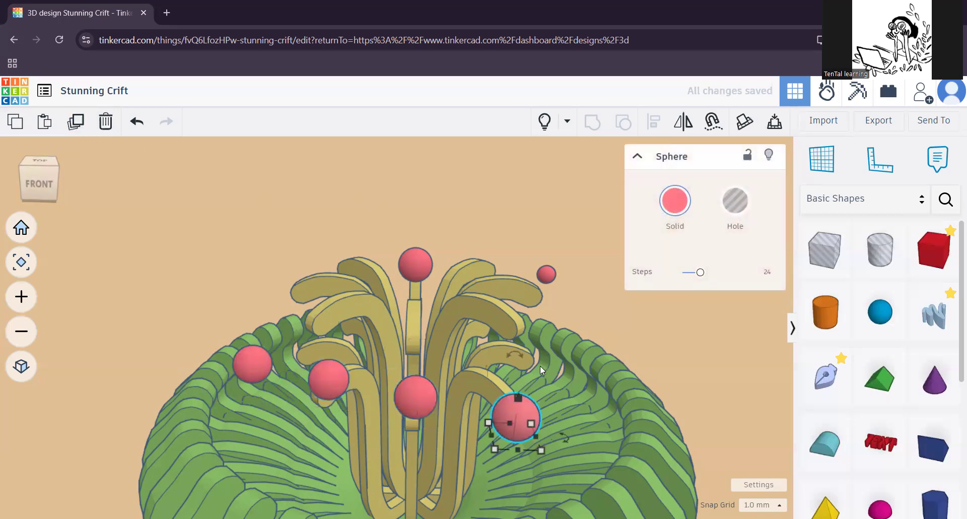
- Duplicate a sphere of the row and shift the copy slightly over the inner side of the vase's rim
scroll(539, 361, down, 5)
right_drag(538, 416, 309, 401)
mouse_move(316, 432)
mouse_down()
mouse_move(339, 409)
mouse_move(320, 419)
mouse_up()
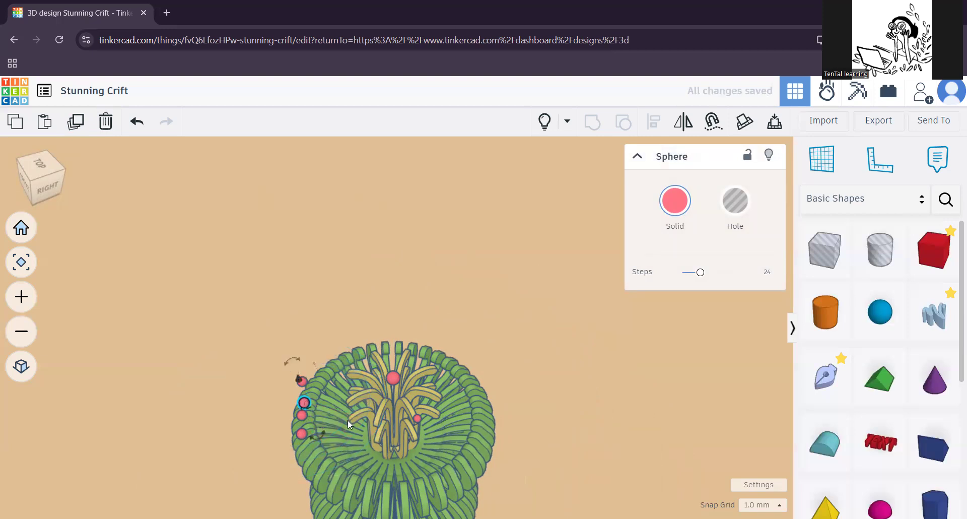
click(78, 125)
key(Right)
key(Right)
key(Right)
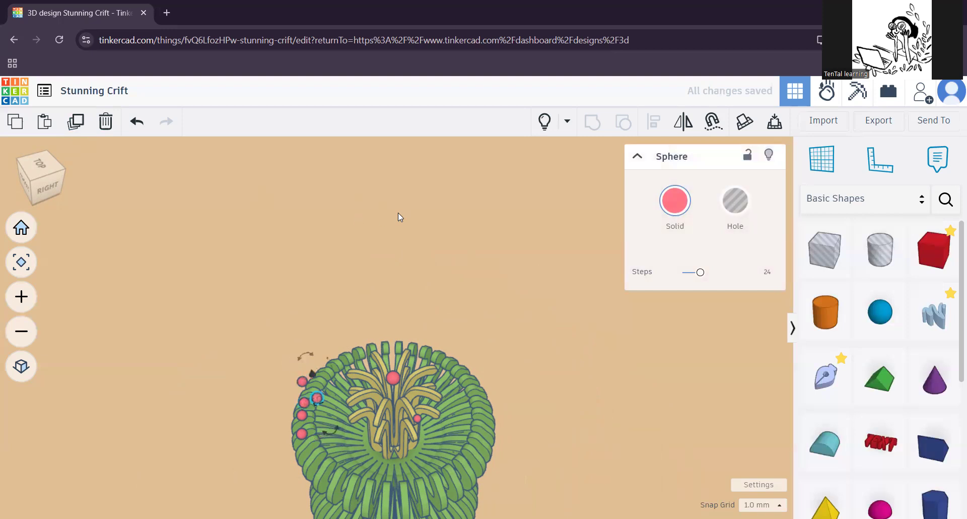
drag(341, 428, 277, 264)
- Repeat the offset duplication four times to build a curved cluster of pink spheres beside the vase's rim
click(76, 123)
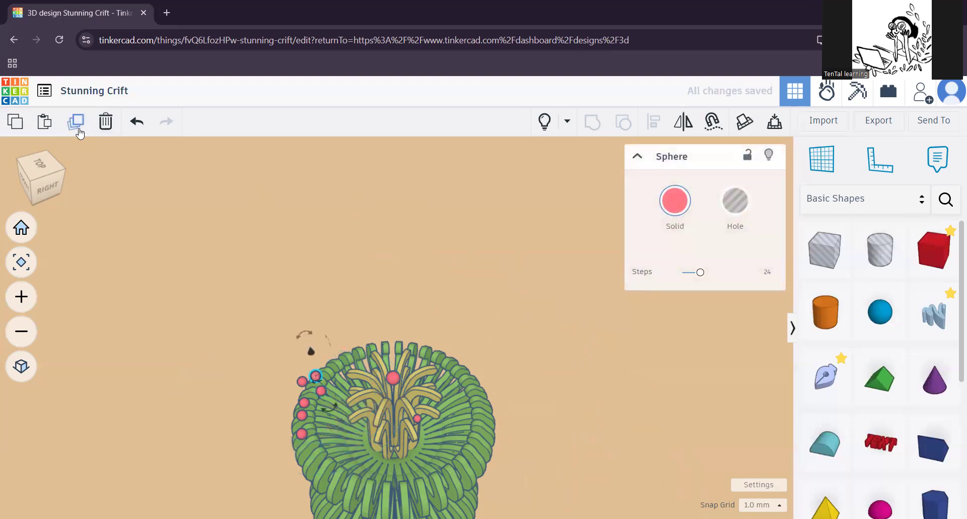
click(79, 131)
click(80, 131)
click(79, 131)
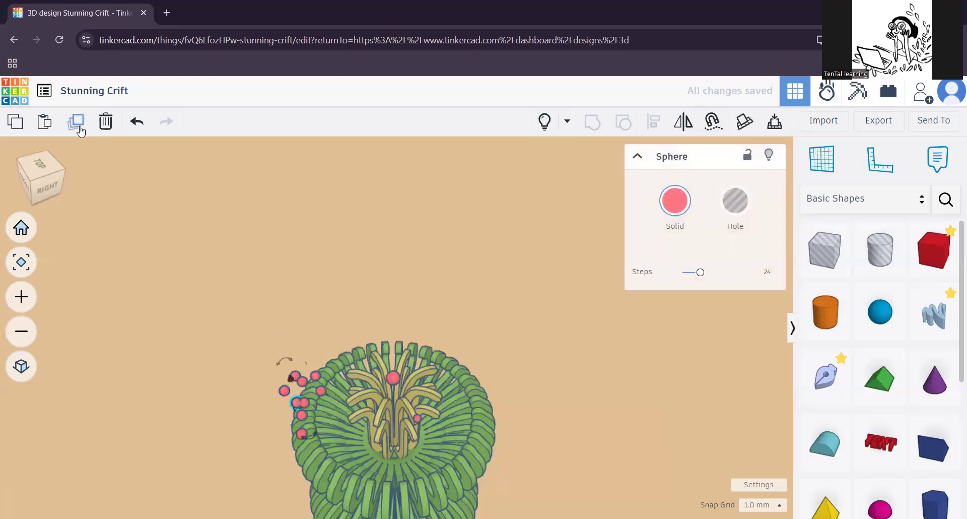
- Group the cluster sphere closest to the fountain-shaped insert with the 1 mm sphere on the insert's far side
right_drag(296, 278, 345, 249)
scroll(336, 247, up, 5)
middle_drag(334, 418, 413, 321)
drag(261, 397, 266, 395)
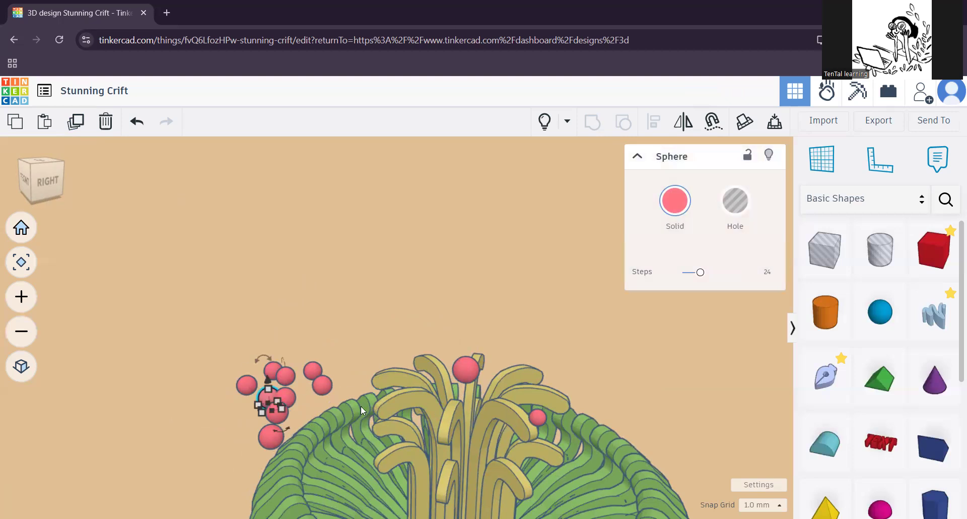
click(288, 392)
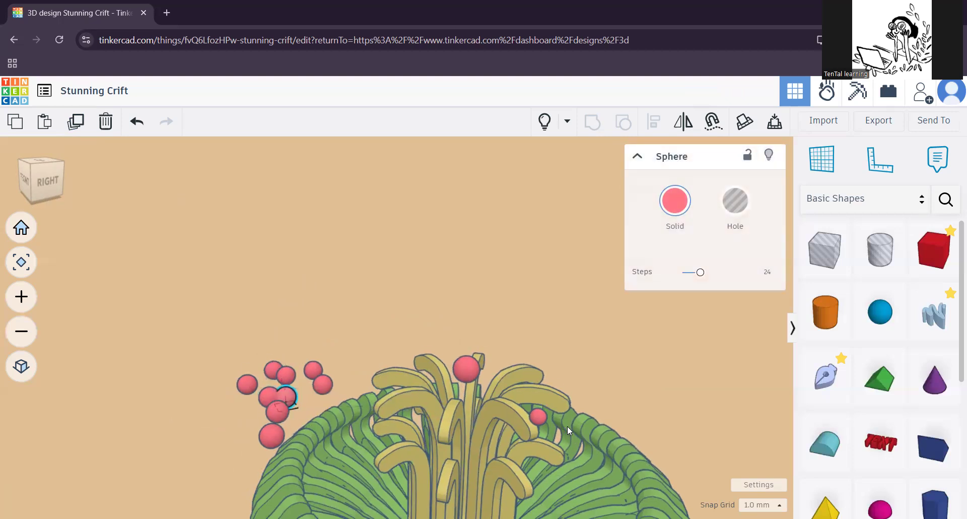
middle_drag(567, 425, 578, 345)
click(335, 341)
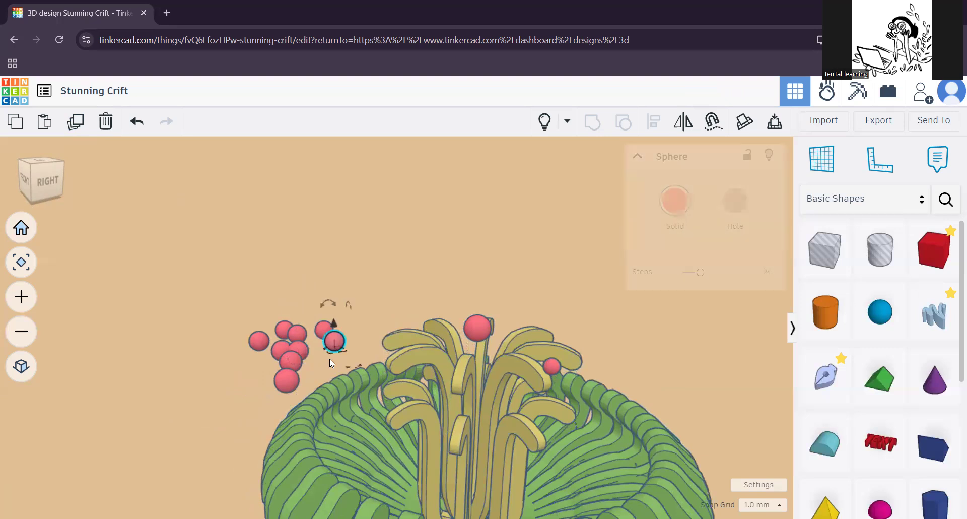
shift+click(552, 365)
click(593, 122)
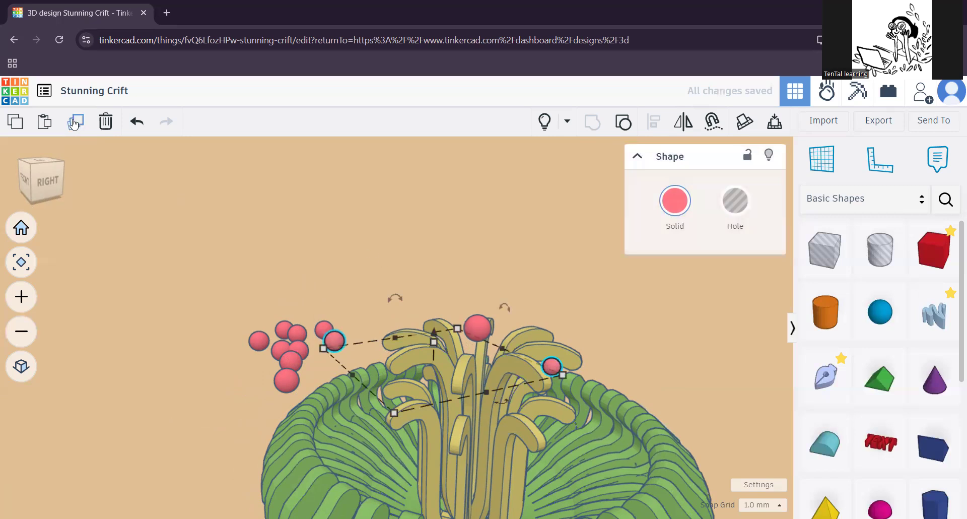
- Shift the fountain-shaped insert slightly and undo that move
click(496, 399)
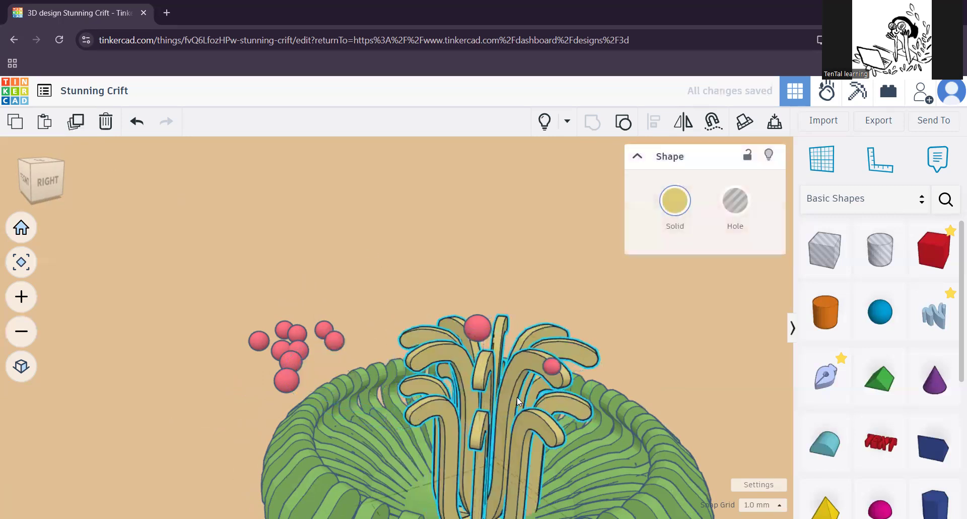
key(ctrl+z)
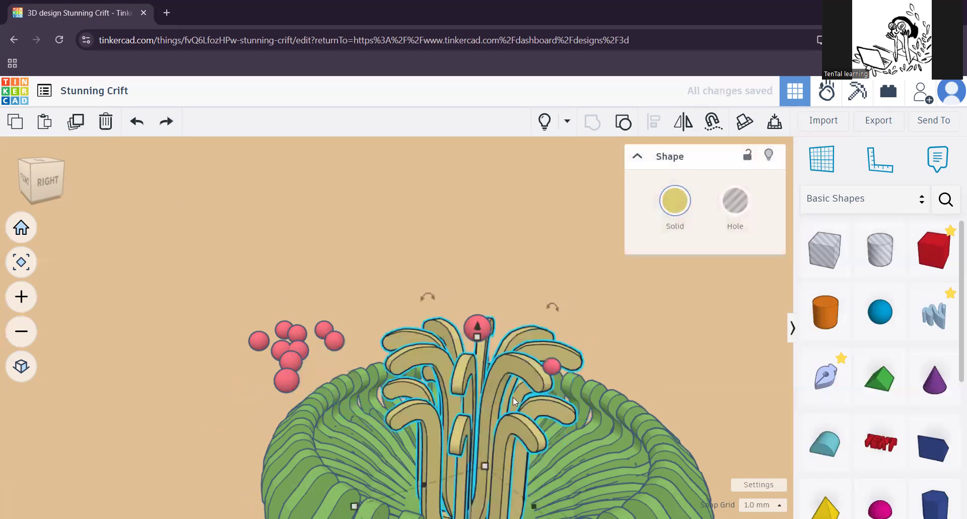
- Try to rotate the grouped sphere pair by 22.5° and duplicate it, and undo the rotated copy
click(553, 367)
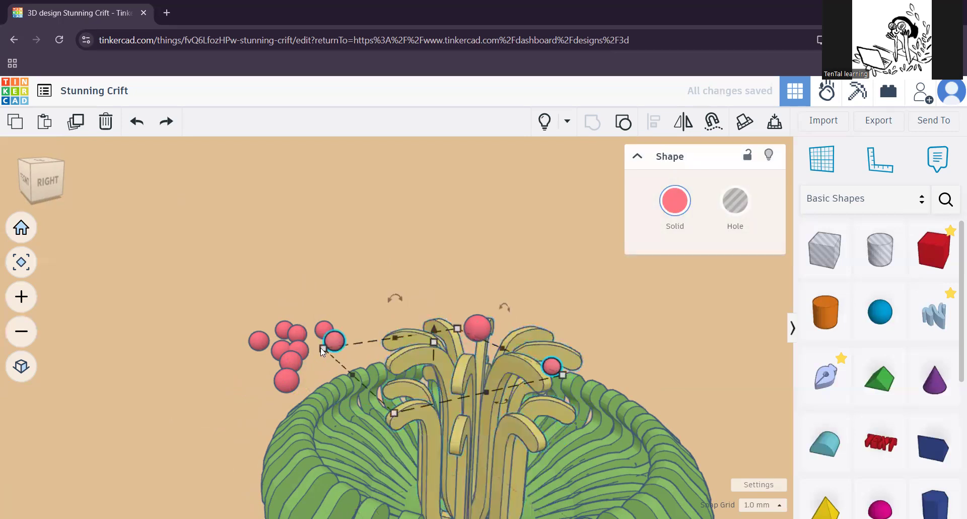
drag(503, 400, 475, 405)
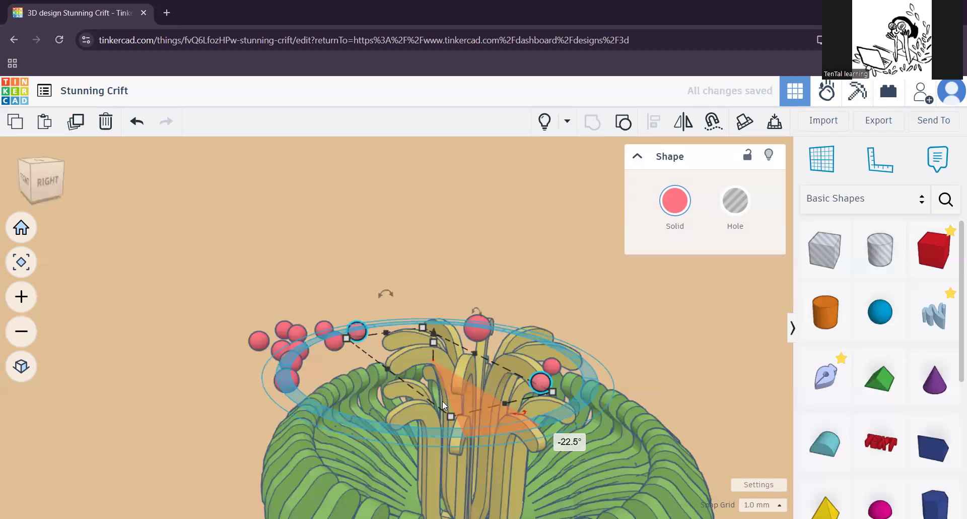
click(80, 124)
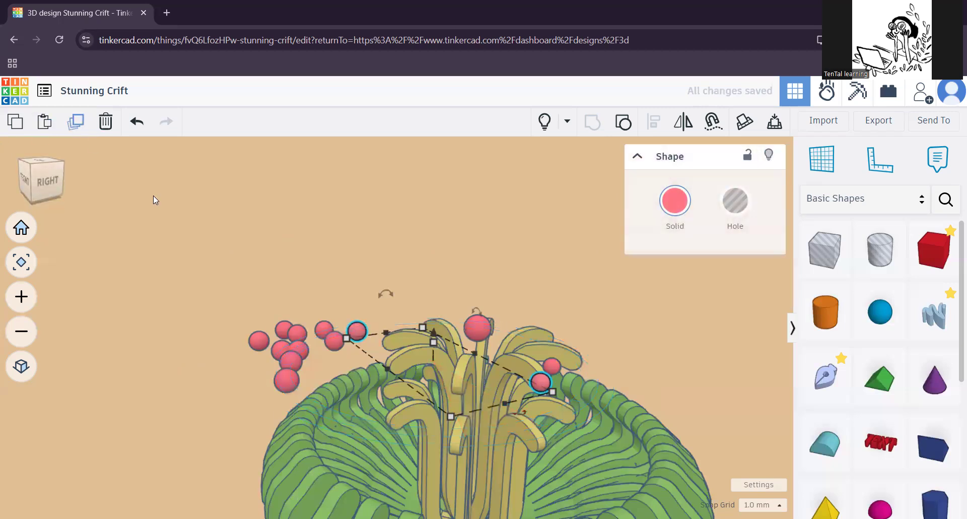
click(418, 262)
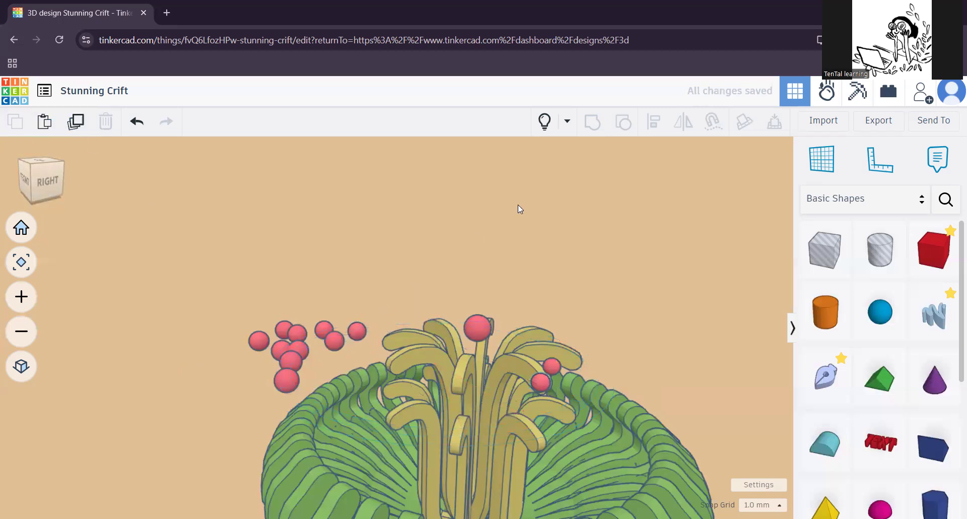
click(135, 123)
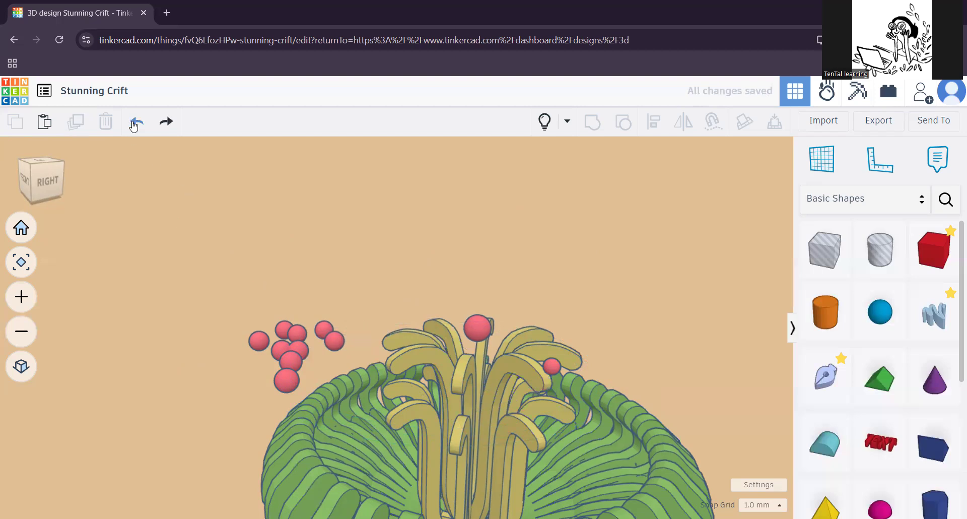
- Group the sphere pair spanning the fountain-shaped insert with the cluster sphere just above the cluster's lowest one
click(333, 341)
click(478, 187)
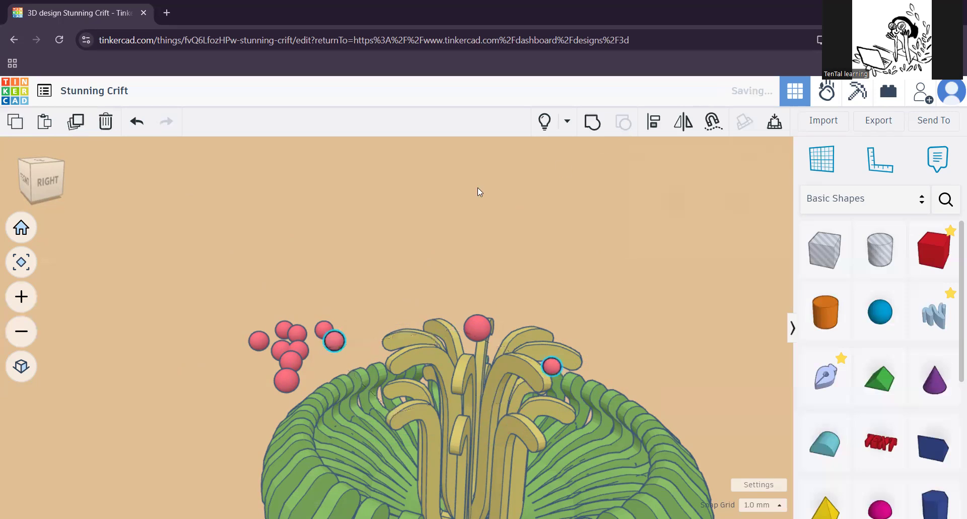
click(331, 341)
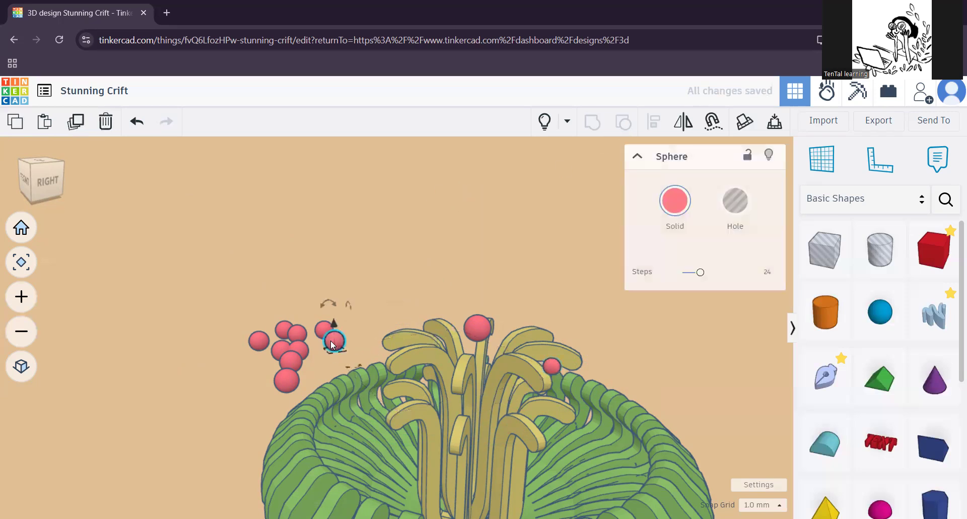
click(292, 358)
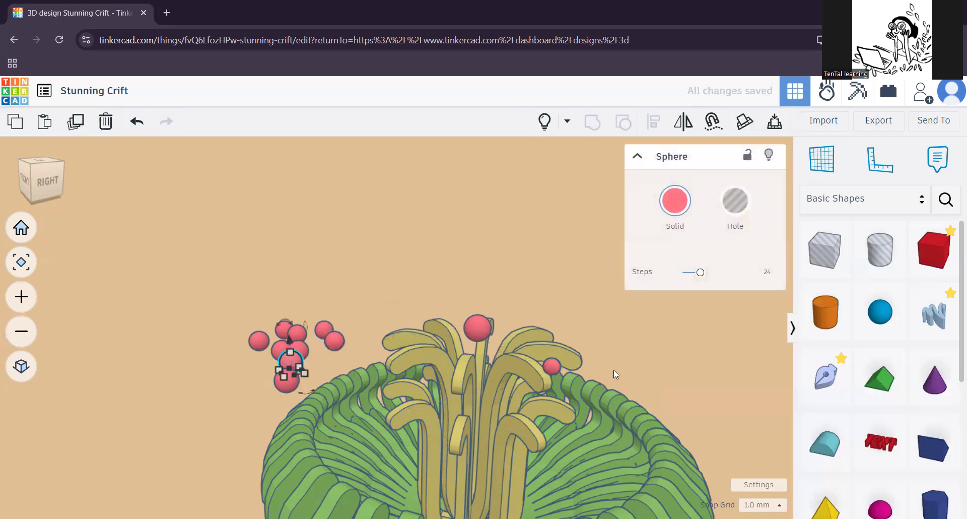
shift+click(551, 365)
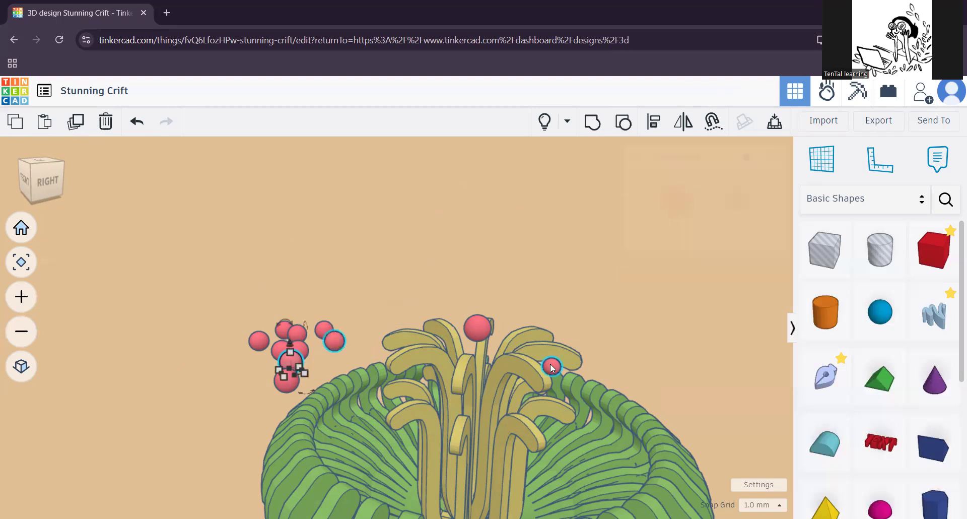
click(464, 216)
click(340, 341)
click(289, 360)
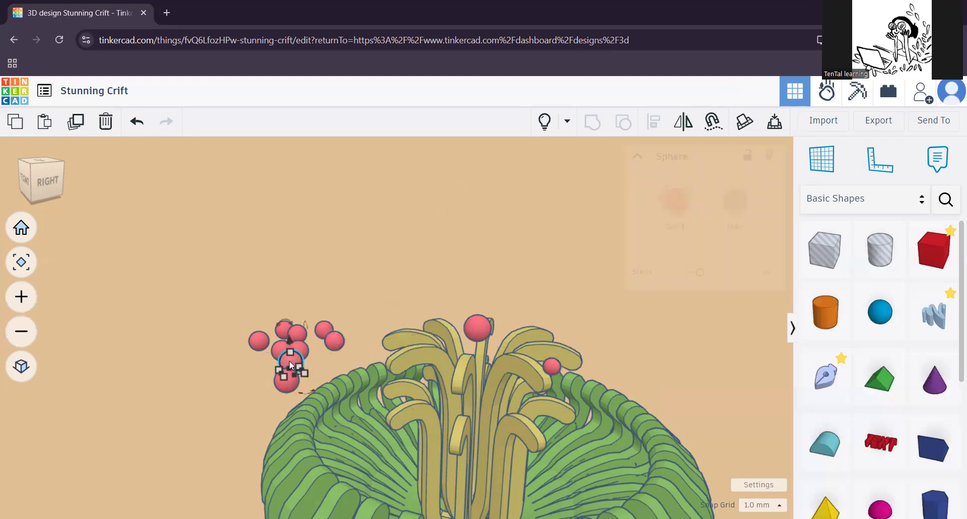
shift+click(553, 367)
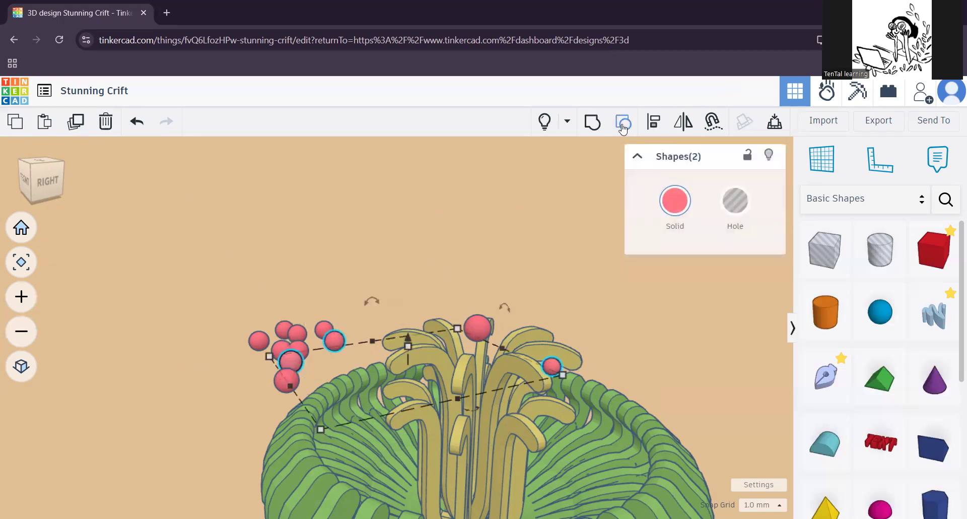
click(593, 126)
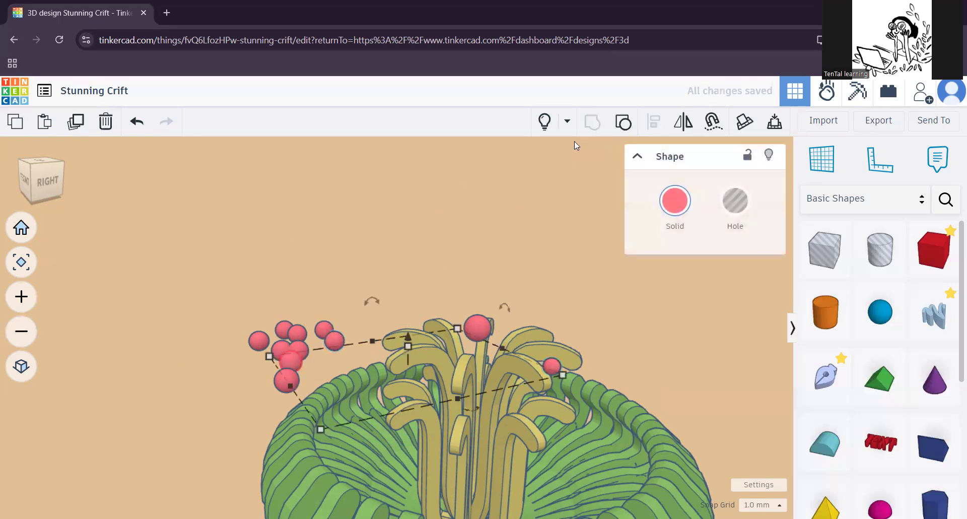
- Duplicate the grouped spheres, rotate the copy by 22.5°, and repeat the rotated duplication four times to form a ring around the insert
click(76, 123)
drag(470, 409, 490, 401)
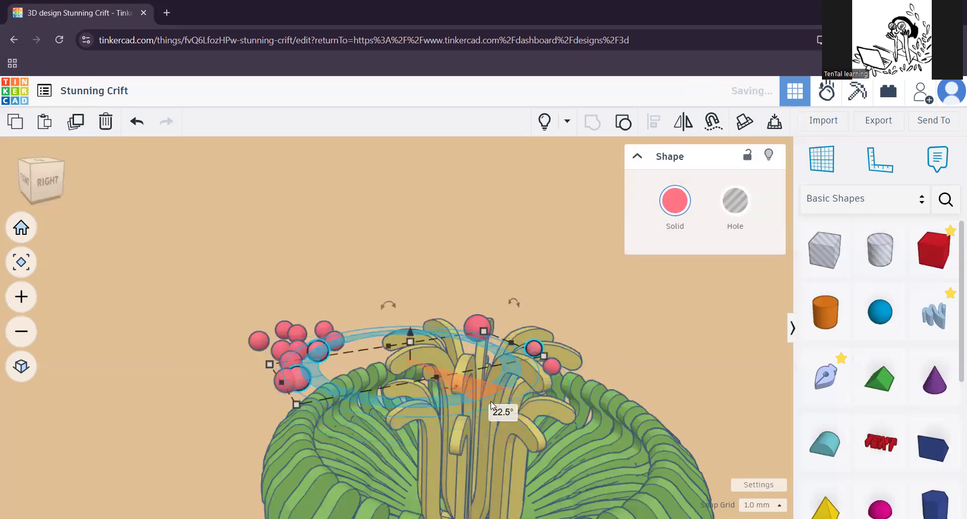
click(76, 122)
click(76, 122)
click(76, 123)
click(76, 123)
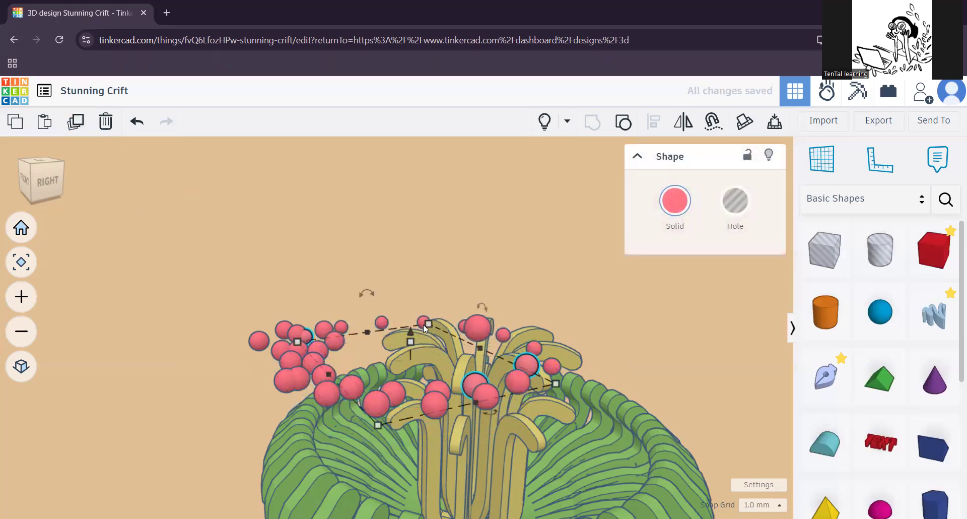
- Raise the newest sphere copy by 1 mm and repeat the rotated, raised duplication twice
drag(412, 332, 408, 313)
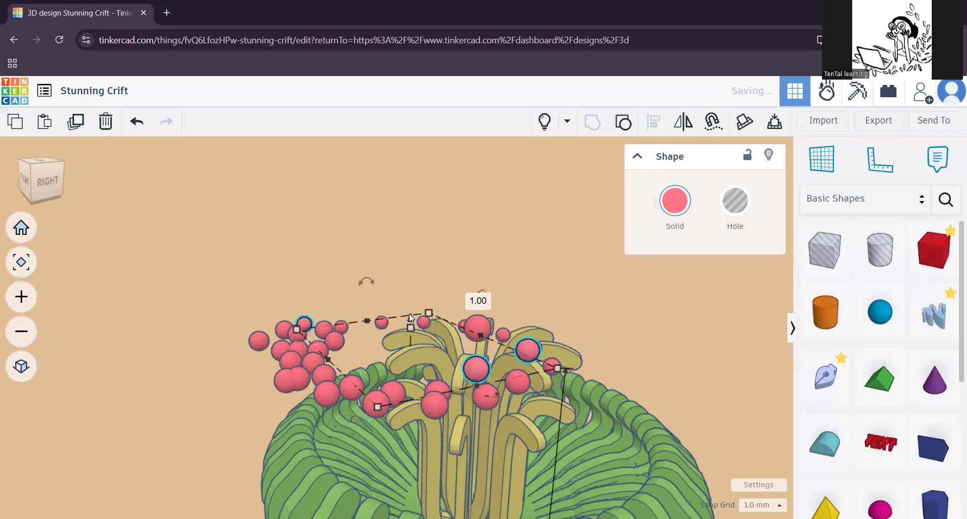
click(81, 125)
click(81, 124)
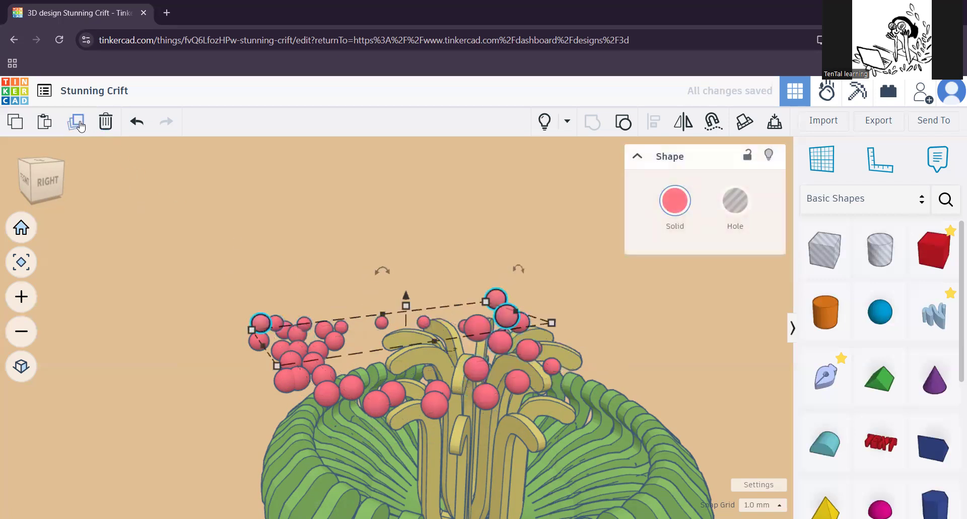
click(627, 377)
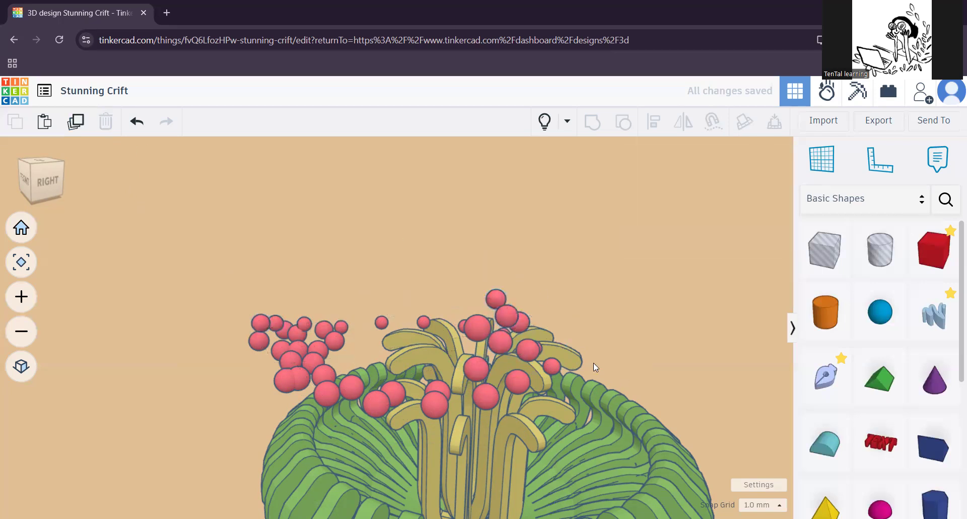
- Select twelve of the pink sphere shapes and shift them in small increments sideways over the fountain-shaped insert
scroll(543, 390, down, 10)
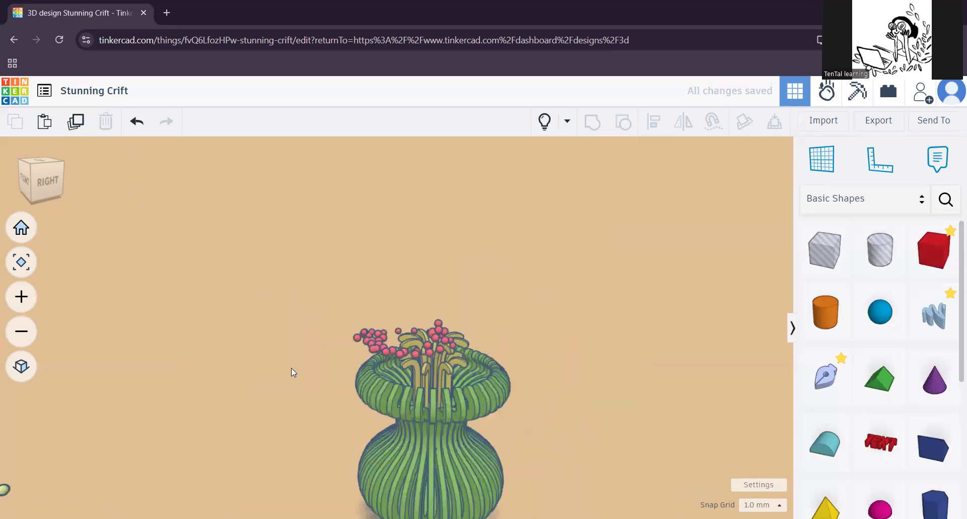
scroll(461, 403, up, 9)
right_drag(449, 419, 580, 409)
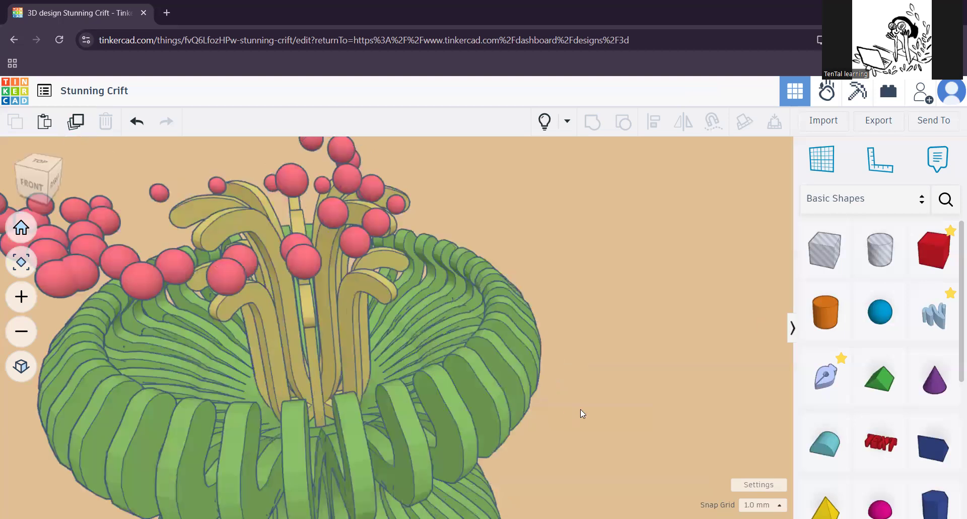
scroll(368, 377, down, 4)
right_drag(350, 380, 517, 374)
mouse_move(569, 272)
mouse_down()
mouse_move(509, 333)
mouse_move(536, 349)
mouse_move(499, 278)
mouse_up()
click(605, 373)
click(524, 315)
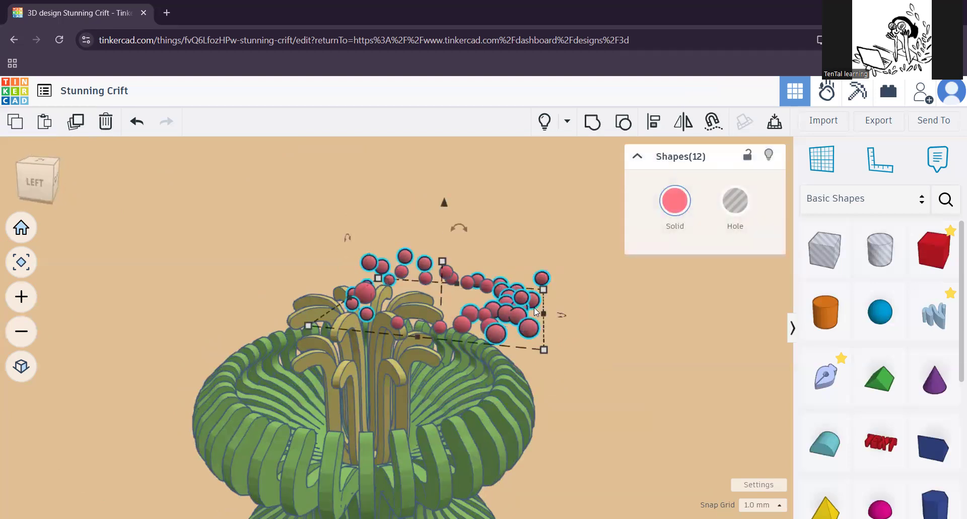
key(Left)
key(Left)
key(Left)
key(Left)
key(Left)
key(Left)
key(Left)
key(Left)
key(Left)
key(Left)
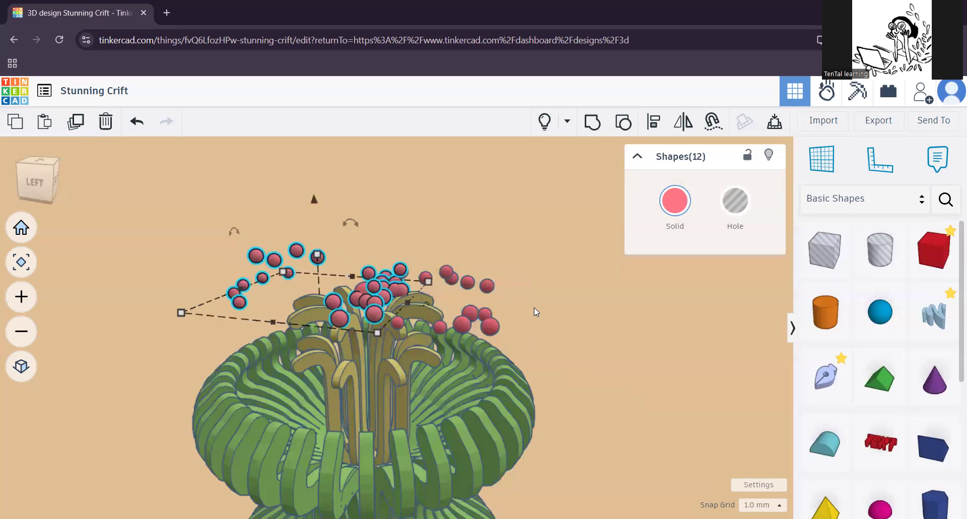
key(Right)
key(Right)
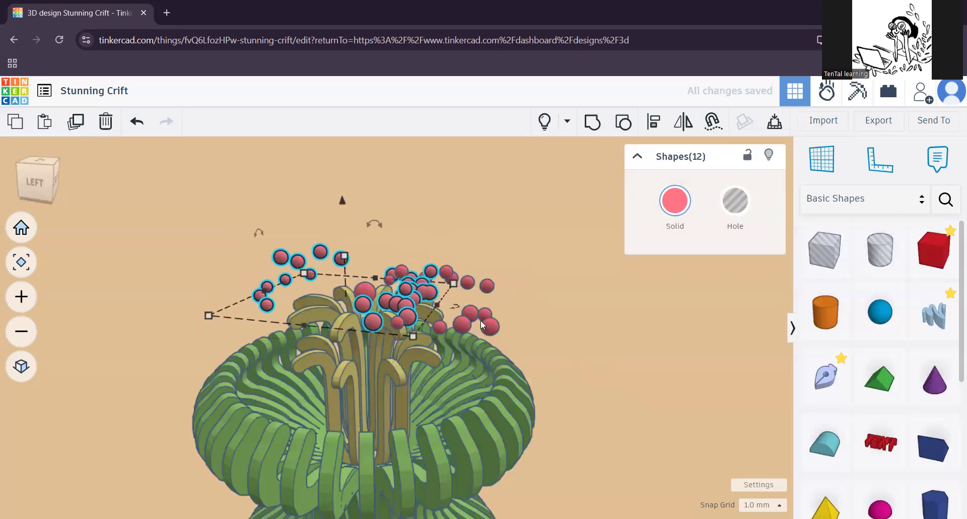
- Rotate the selected pink spheres about the vertical axis and lower them into the vase's opening
drag(458, 306, 353, 319)
drag(337, 205, 338, 267)
click(566, 359)
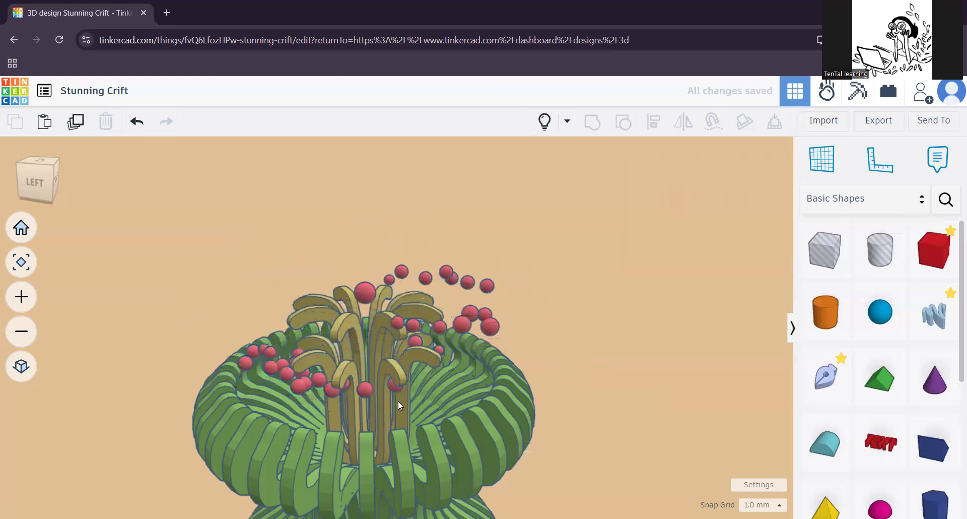
- Lock the fountain-shaped insert and the green vase against editing
scroll(405, 399, up, 3)
middle_drag(406, 409, 437, 375)
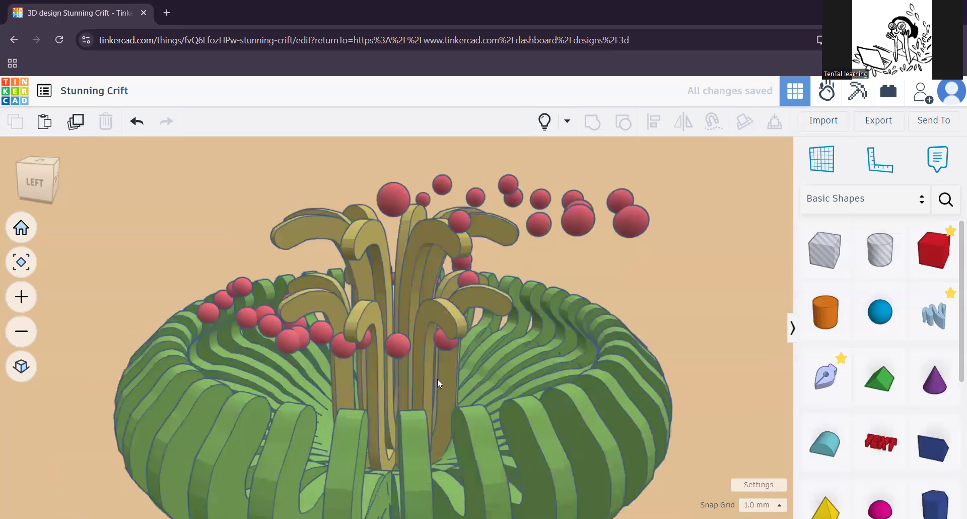
scroll(437, 379, down, 5)
middle_drag(437, 423, 395, 337)
click(396, 338)
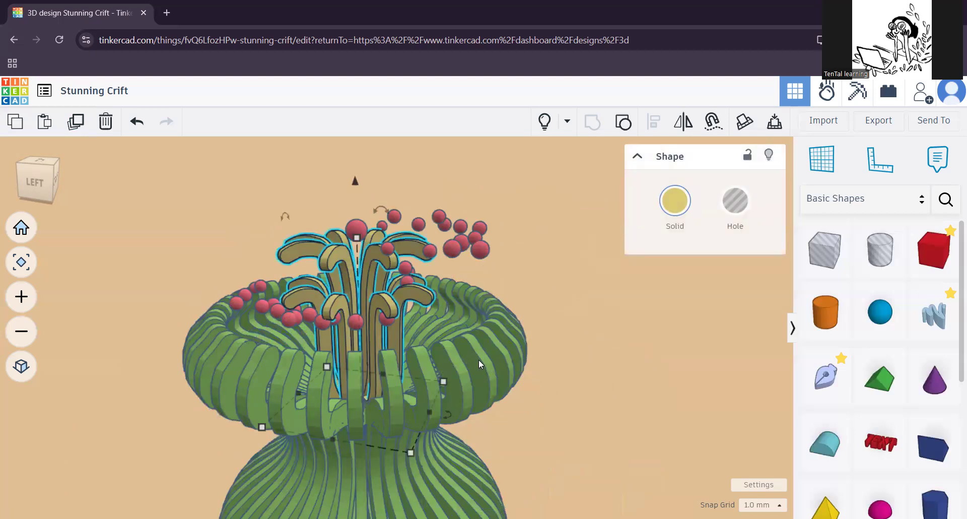
click(478, 358)
click(391, 341)
click(748, 155)
click(523, 327)
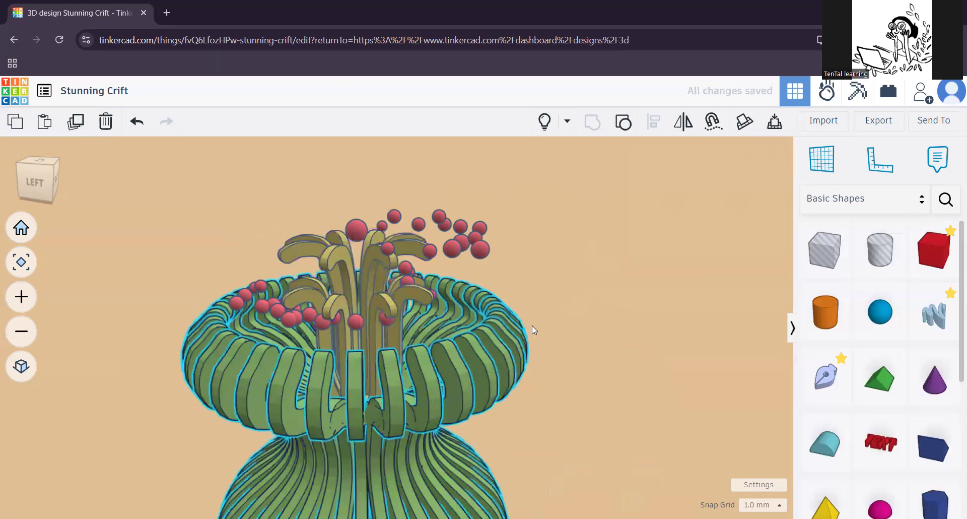
click(746, 156)
click(601, 360)
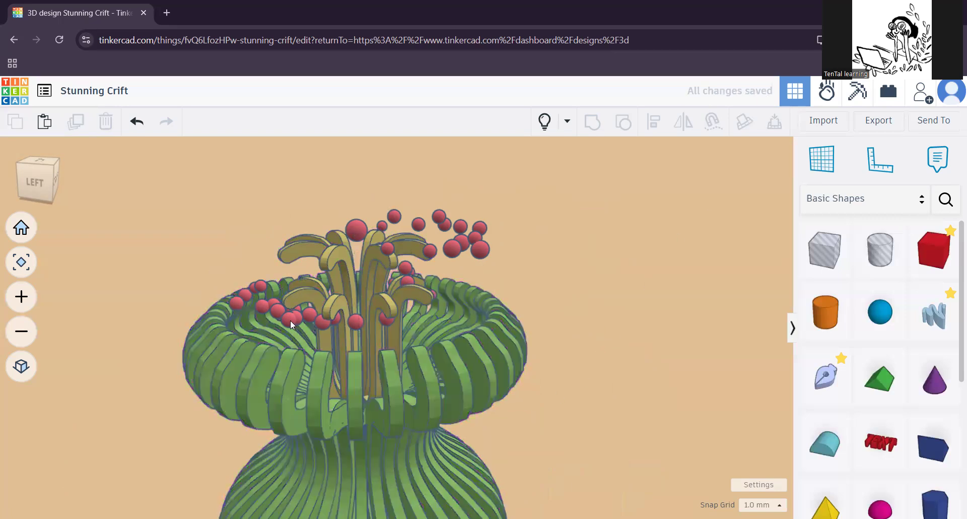
- Select the small spheres along the vase's inner rim and resize their footprint to about 15.16 by 17.95 mm
drag(211, 220, 409, 383)
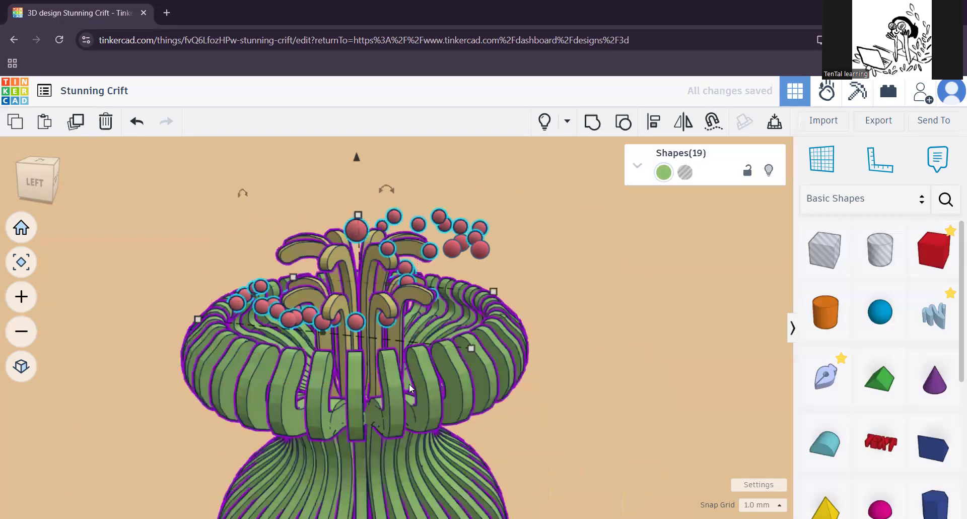
click(590, 401)
drag(506, 367, 583, 417)
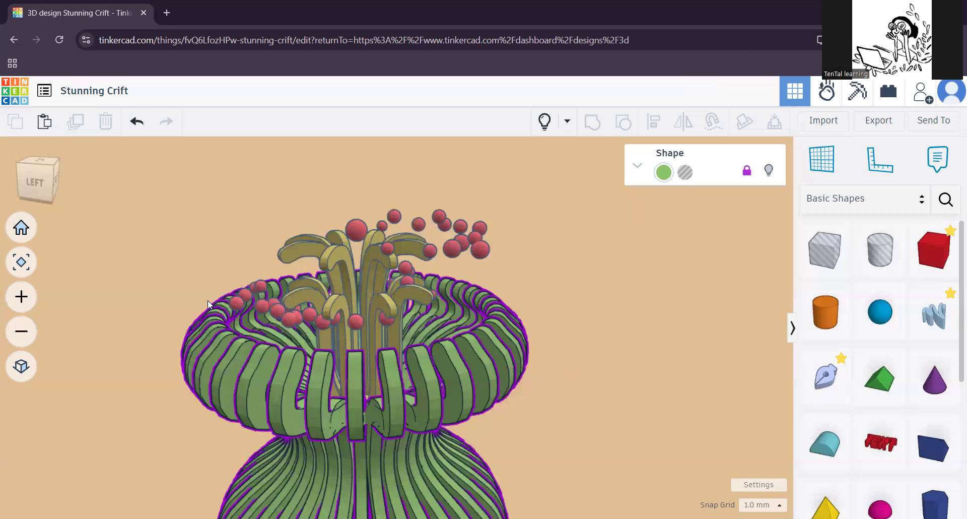
click(264, 292)
click(254, 297)
drag(217, 258, 287, 312)
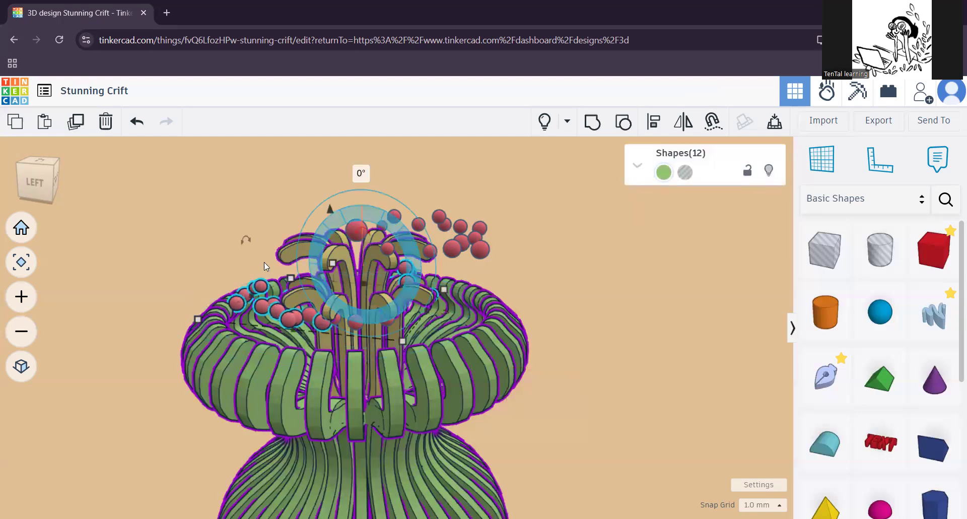
drag(236, 269, 287, 271)
drag(259, 305, 264, 288)
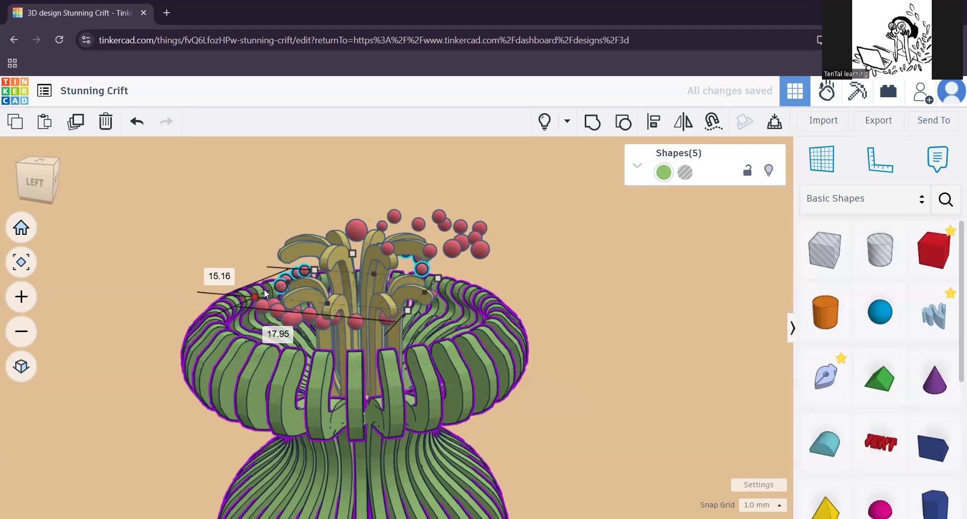
click(168, 229)
- Inspect the sphere-decorated vase from several sides, along with the neighbouring ornament and its round base plate
scroll(242, 346, down, 2)
right_drag(199, 383, 486, 394)
right_drag(136, 391, 579, 386)
scroll(555, 386, up, 2)
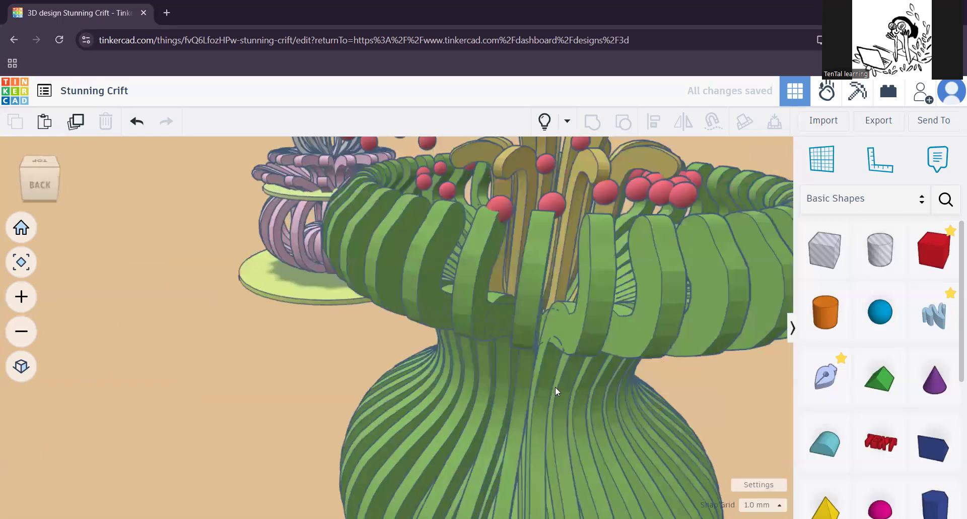
right_drag(452, 391, 415, 325)
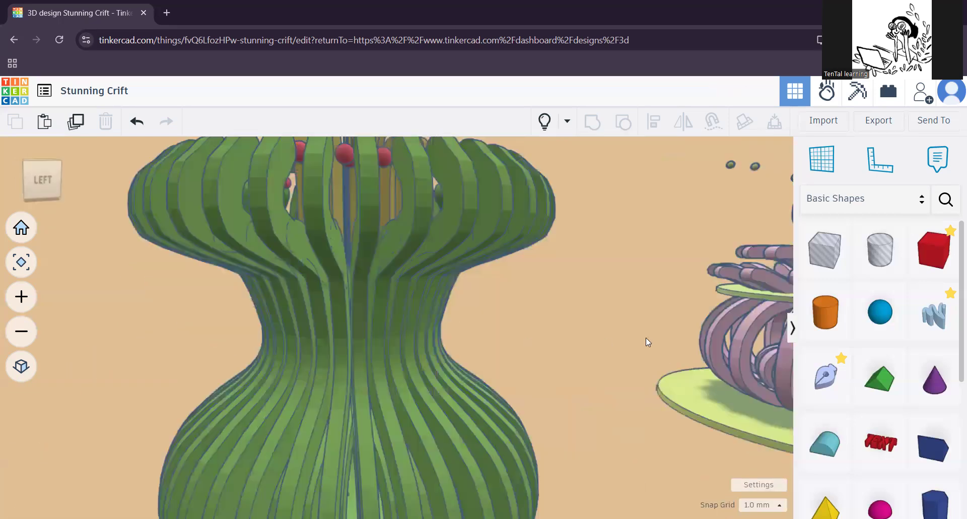
scroll(646, 336, down, 4)
key(f)
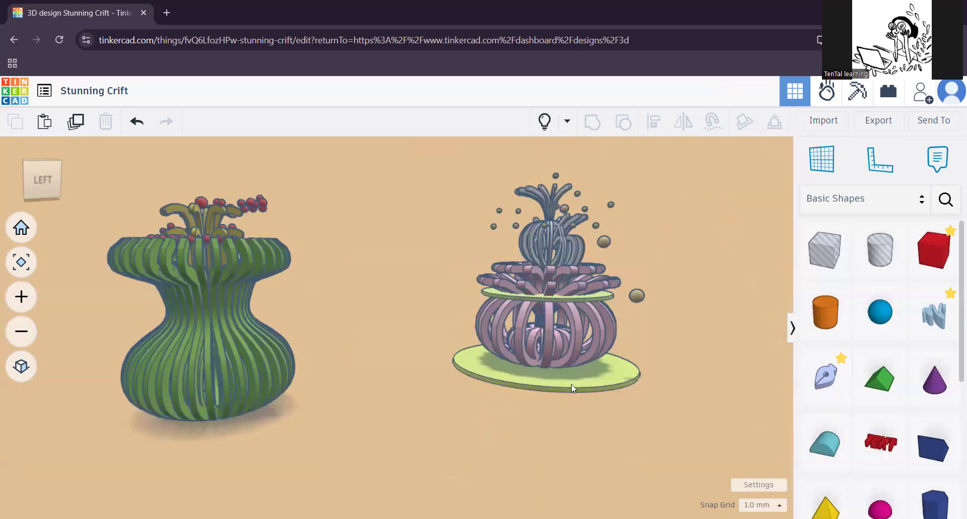
click(571, 384)
- Add a cylinder in front of the vase, flatten it into a thin disc and widen it to about 53 mm
drag(826, 312, 237, 434)
drag(230, 331, 222, 431)
drag(288, 453, 499, 518)
scroll(347, 457, down, 3)
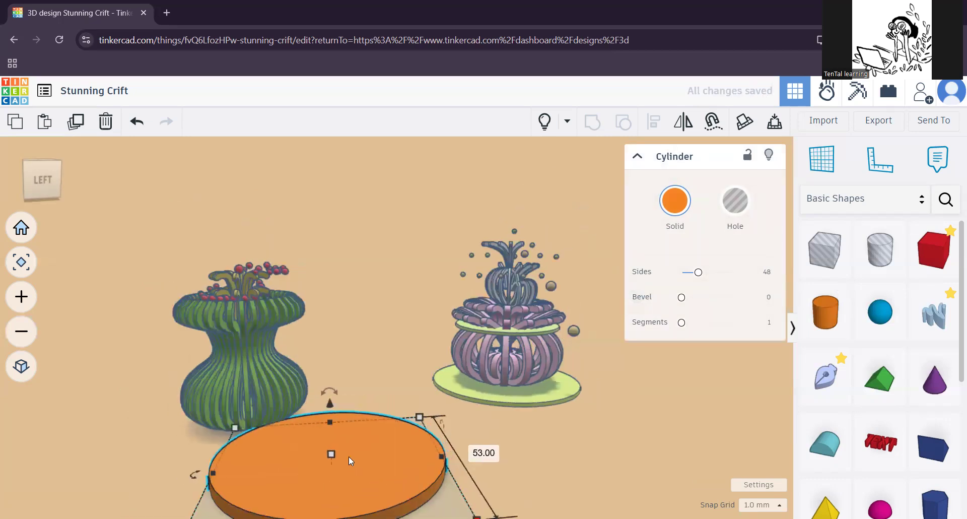
- Reduce the orange disc's thickness to 1 mm
drag(338, 371, 338, 381)
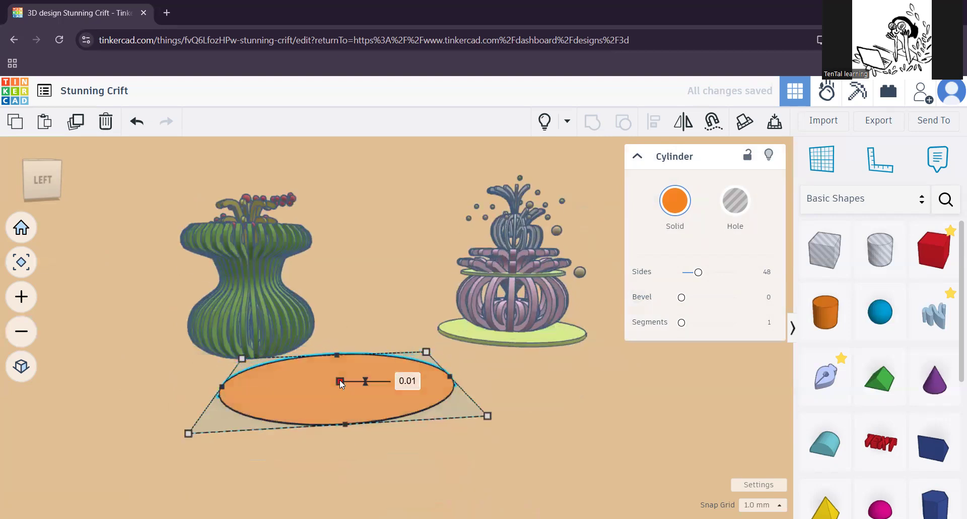
click(347, 480)
scroll(341, 474, up, 2)
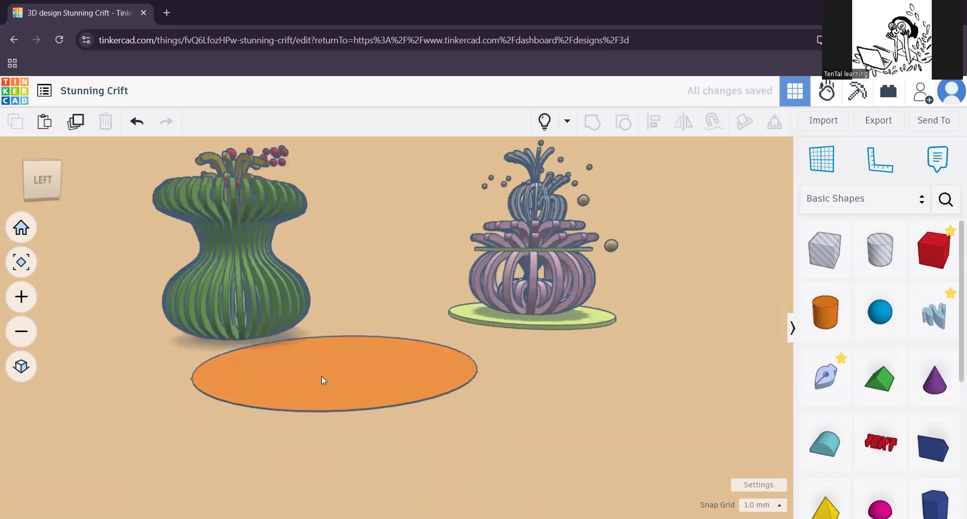
click(333, 387)
drag(340, 364, 339, 357)
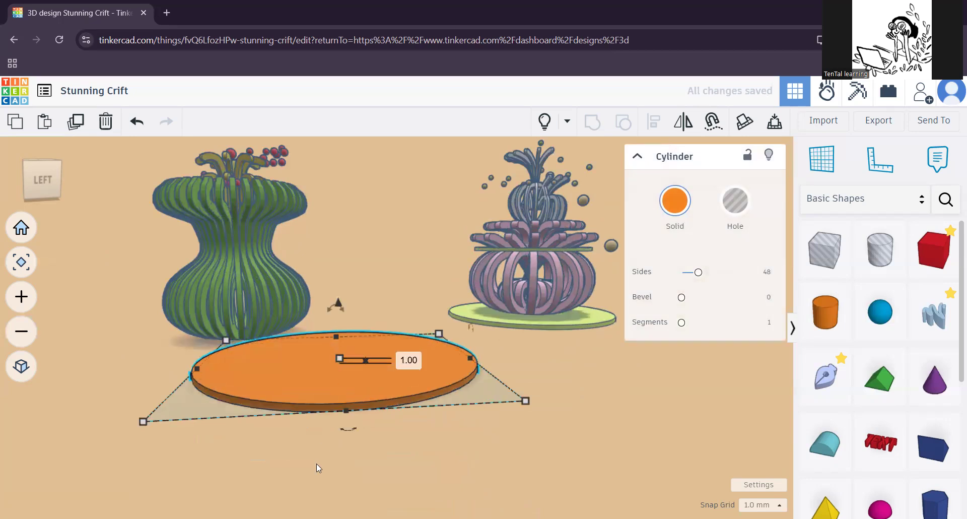
click(316, 463)
middle_drag(235, 467, 278, 496)
click(367, 442)
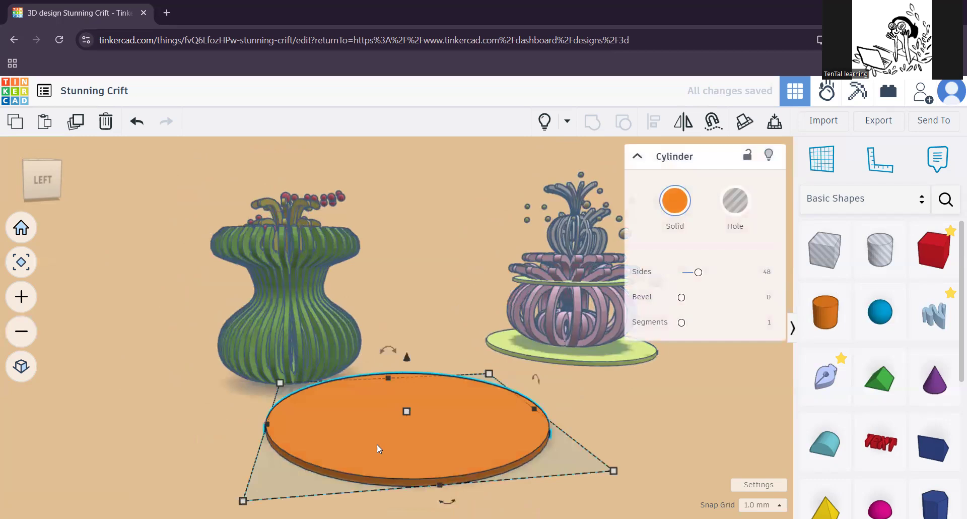
shift+click(312, 340)
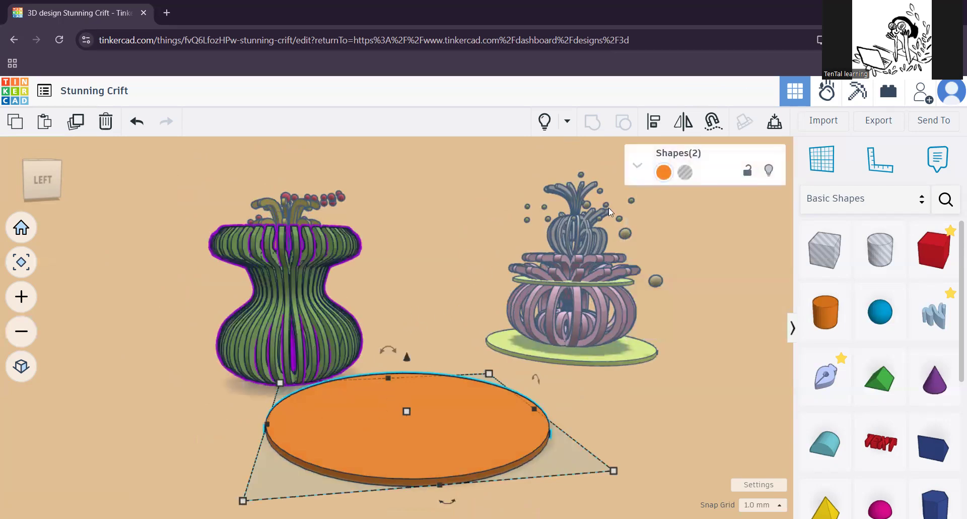
key(l)
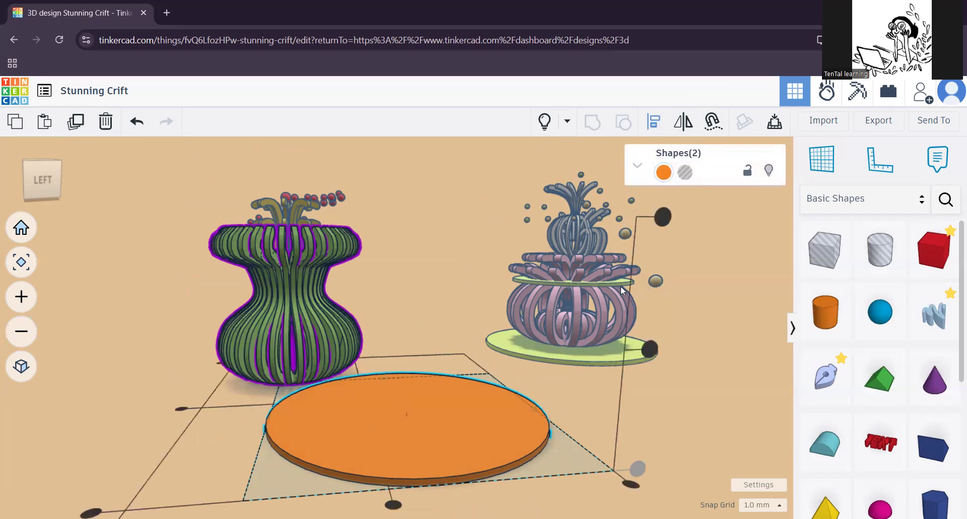
click(267, 352)
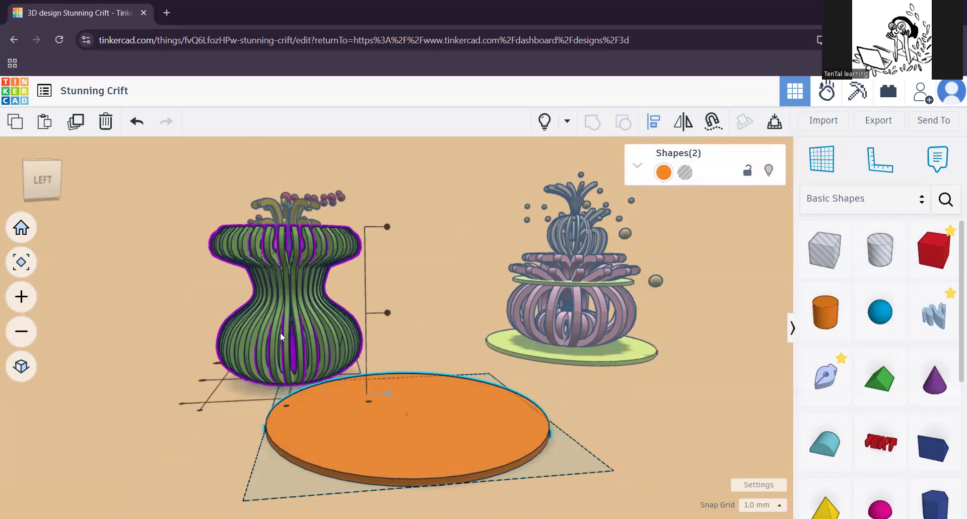
click(285, 404)
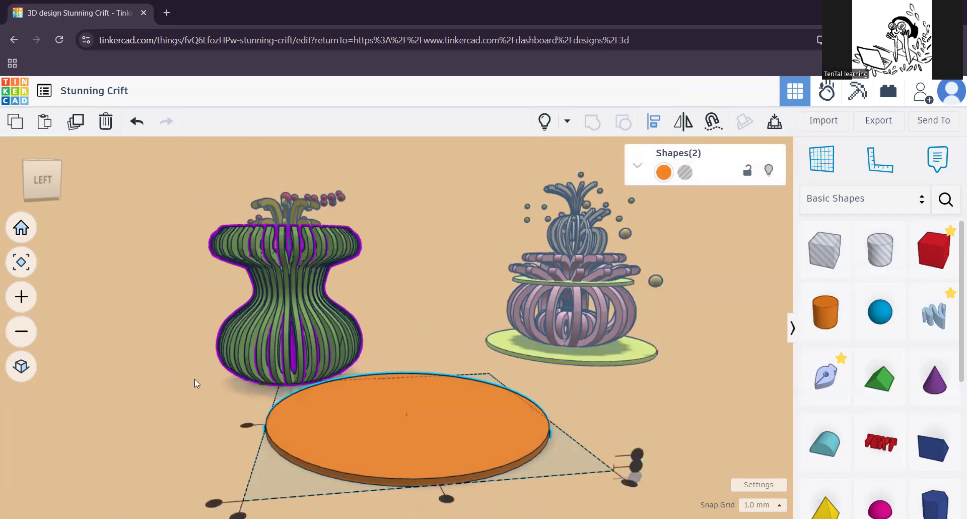
click(318, 373)
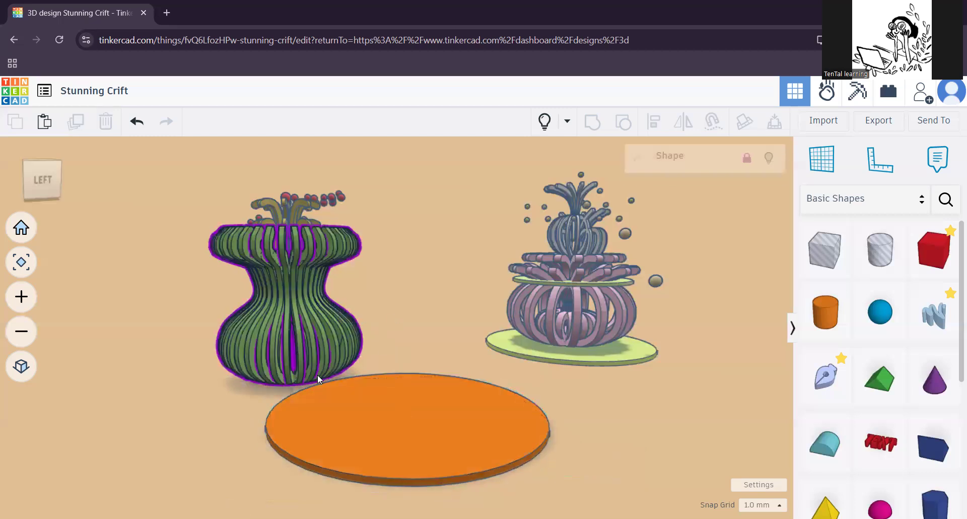
- Align the orange disc to the locked green vase, centring it beneath the vase along both horizontal directions
click(340, 325)
click(309, 343)
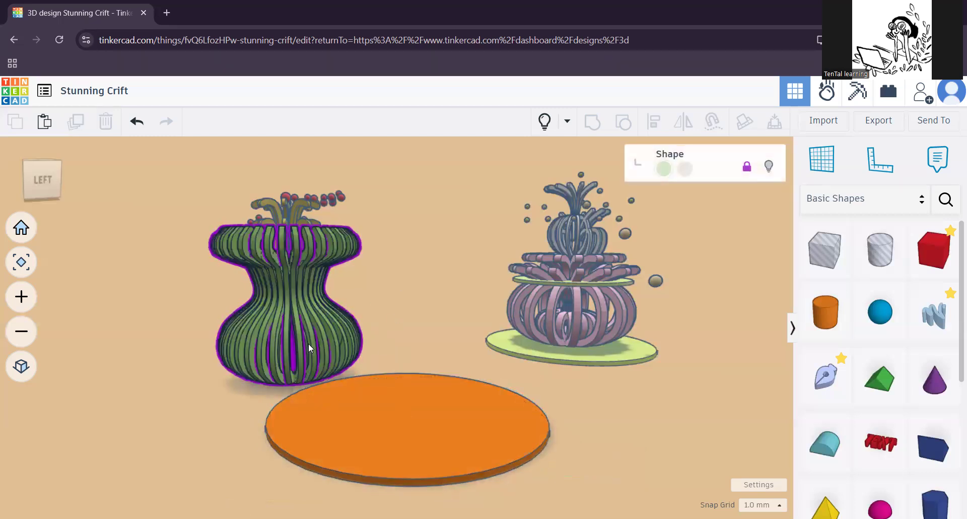
shift+click(388, 424)
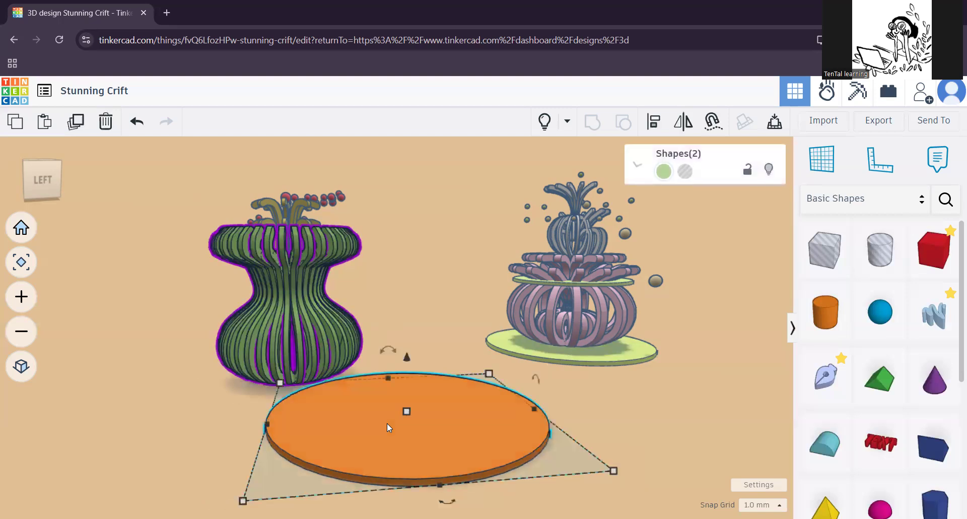
click(654, 121)
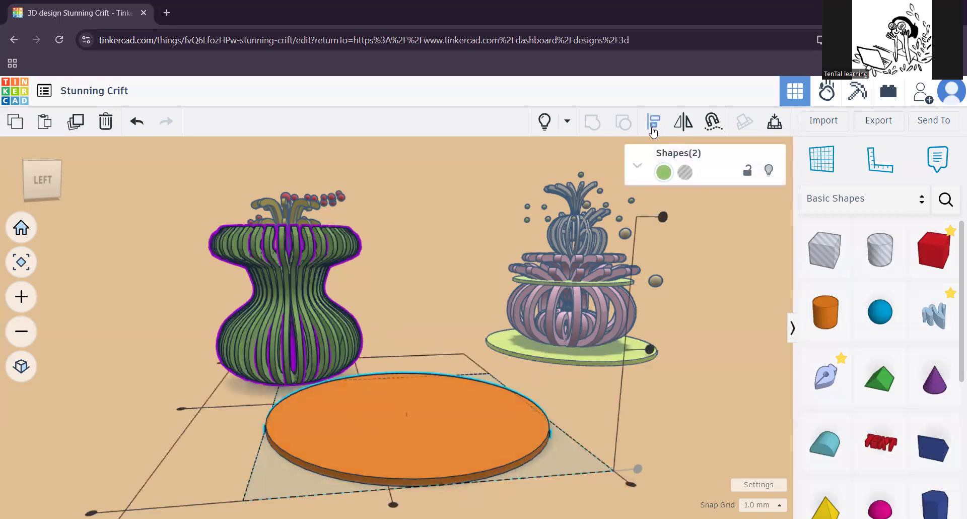
click(272, 343)
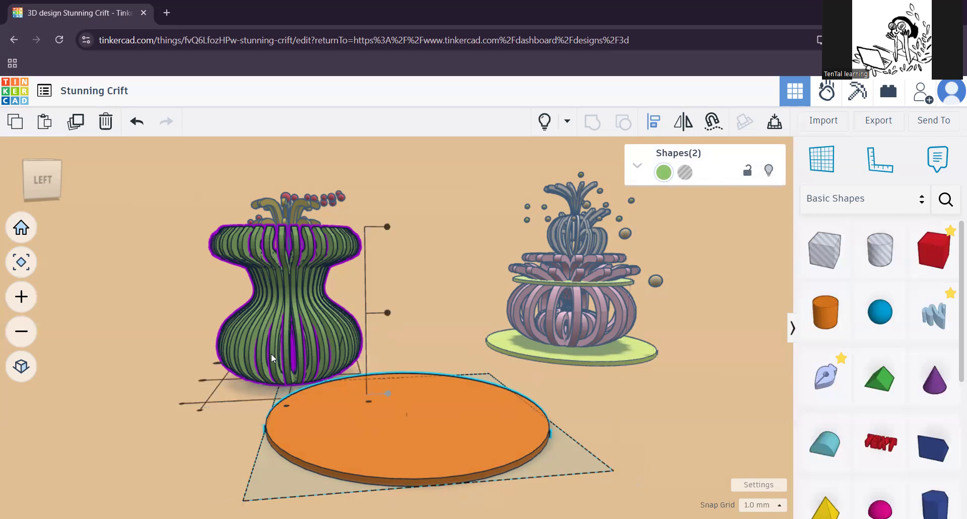
click(201, 381)
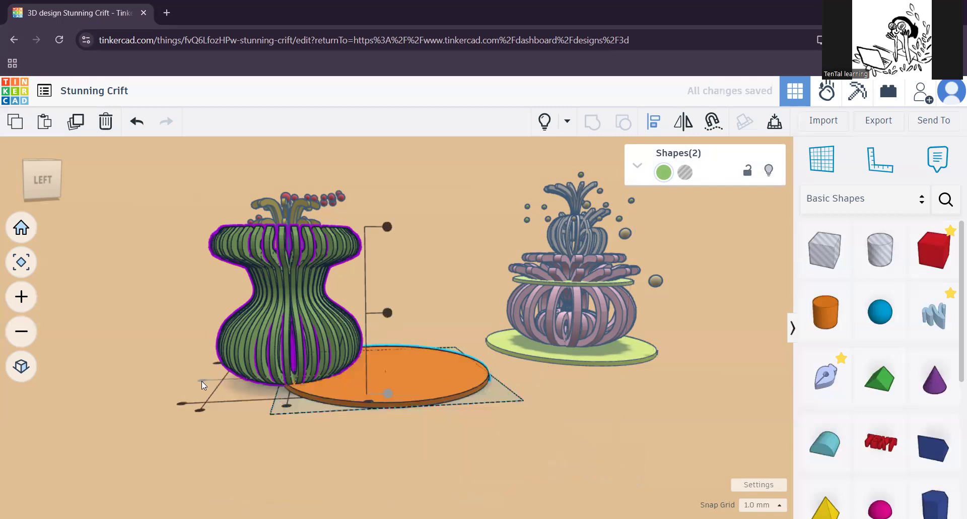
click(287, 404)
click(329, 461)
- Recolour the disc under the vase from the preset solid colours to medium brown
right_drag(408, 445, 307, 402)
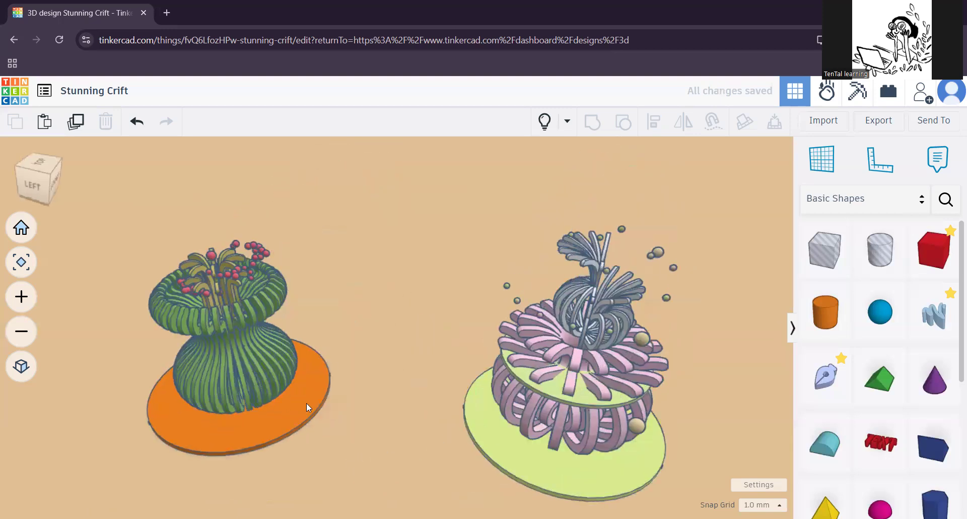
click(307, 403)
click(674, 223)
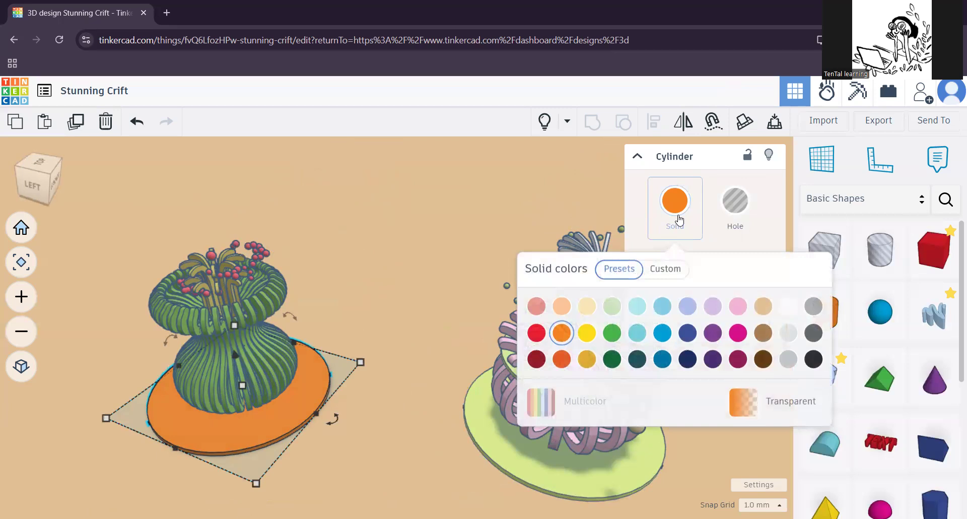
click(763, 333)
click(379, 276)
- Frame the vase on its base from the side and download a picture of the design
middle_drag(399, 354, 454, 394)
scroll(453, 393, up, 1)
right_drag(477, 336, 639, 361)
right_drag(520, 334, 560, 332)
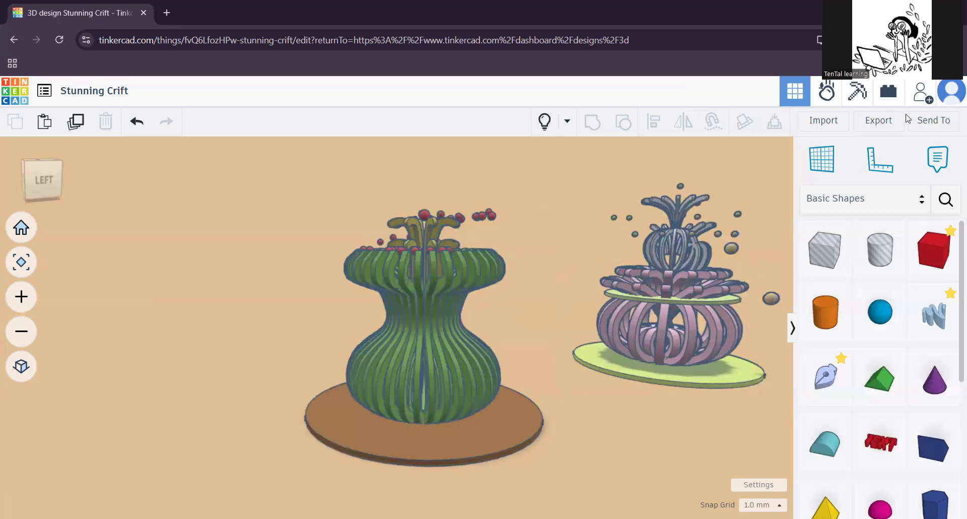
click(936, 124)
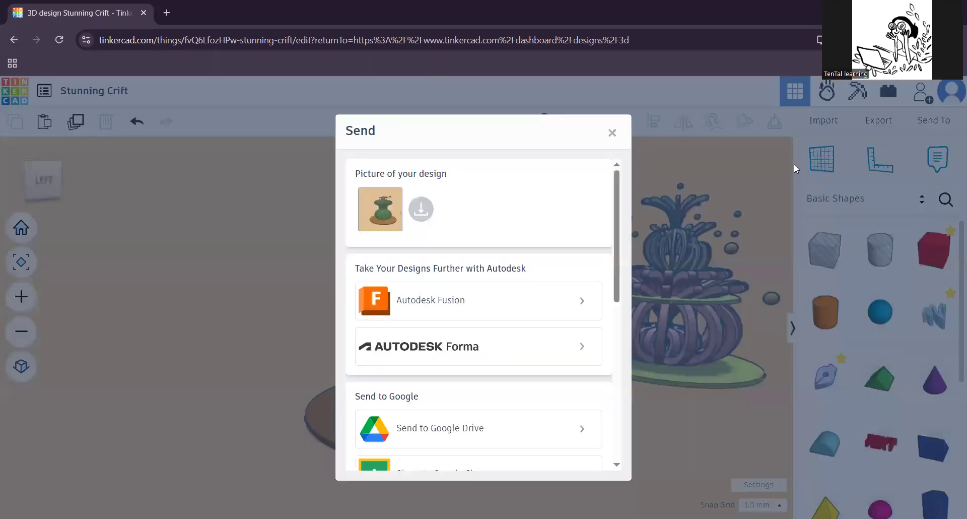
click(421, 209)
click(612, 133)
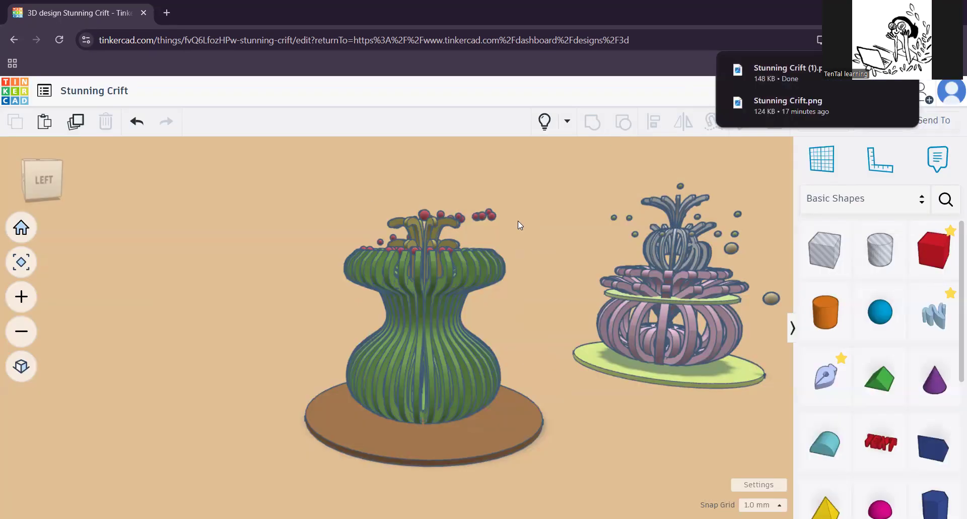